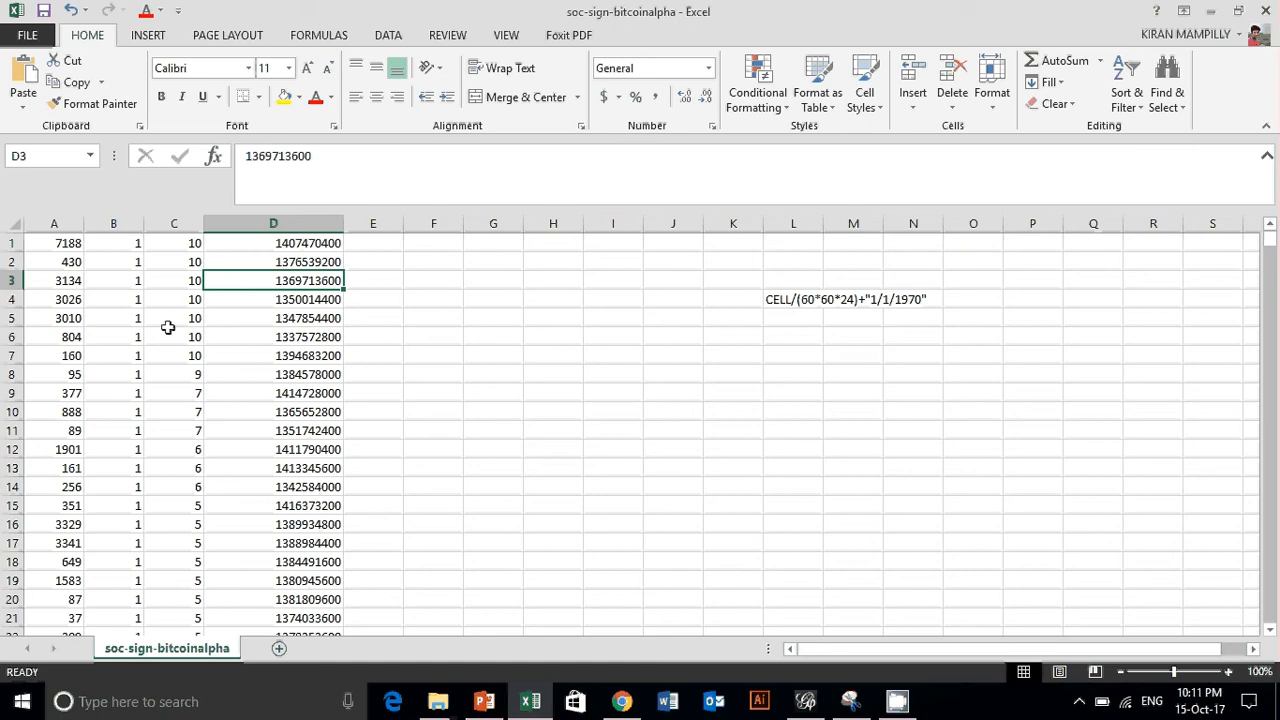
click(312, 243)
mouse_move(312, 243)
mouse_down()
mouse_move(340, 432)
mouse_move(337, 598)
mouse_up()
click(498, 450)
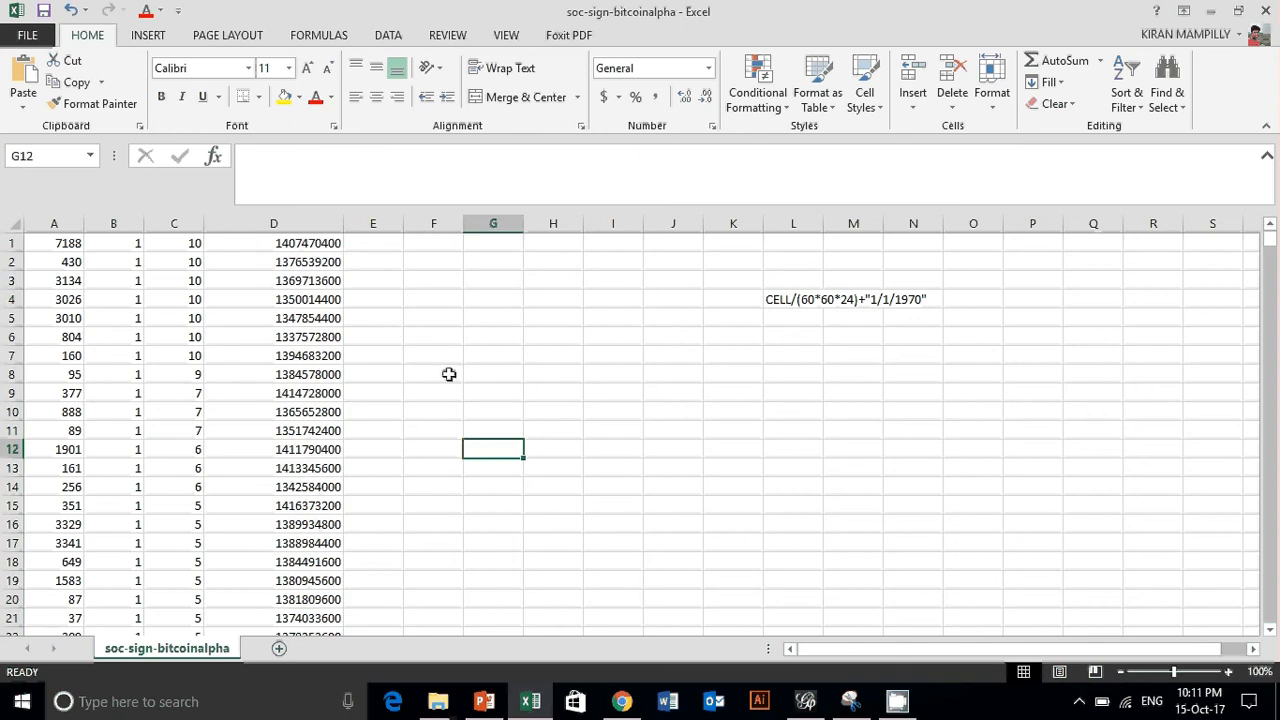
click(286, 265)
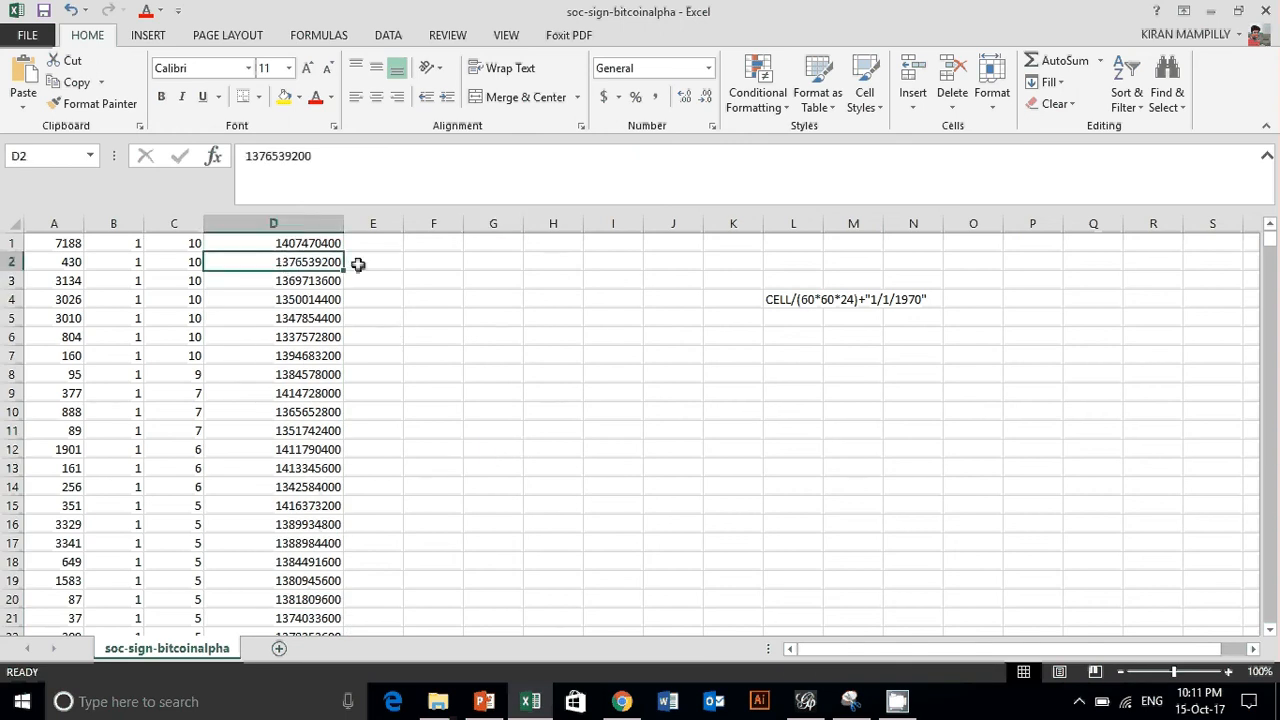
- Widen column E slightly and enter the date 1-1-1970 in cell E3
drag(405, 226, 431, 226)
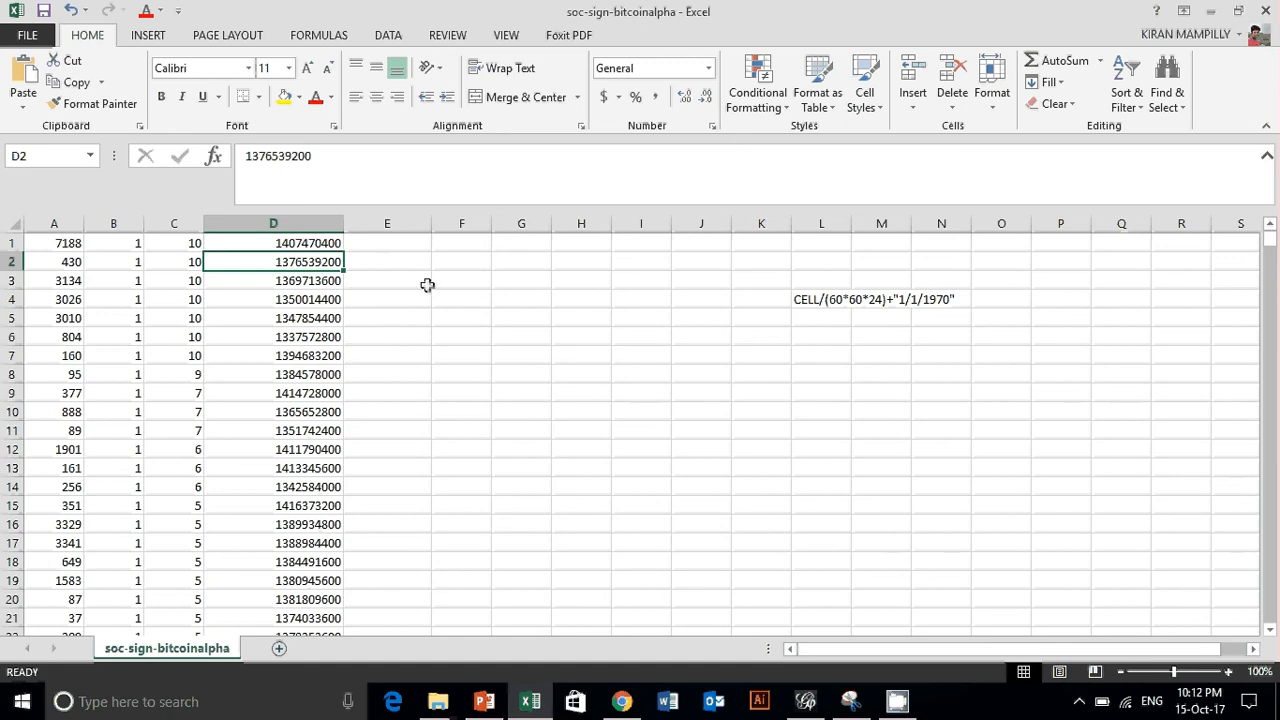
click(384, 283)
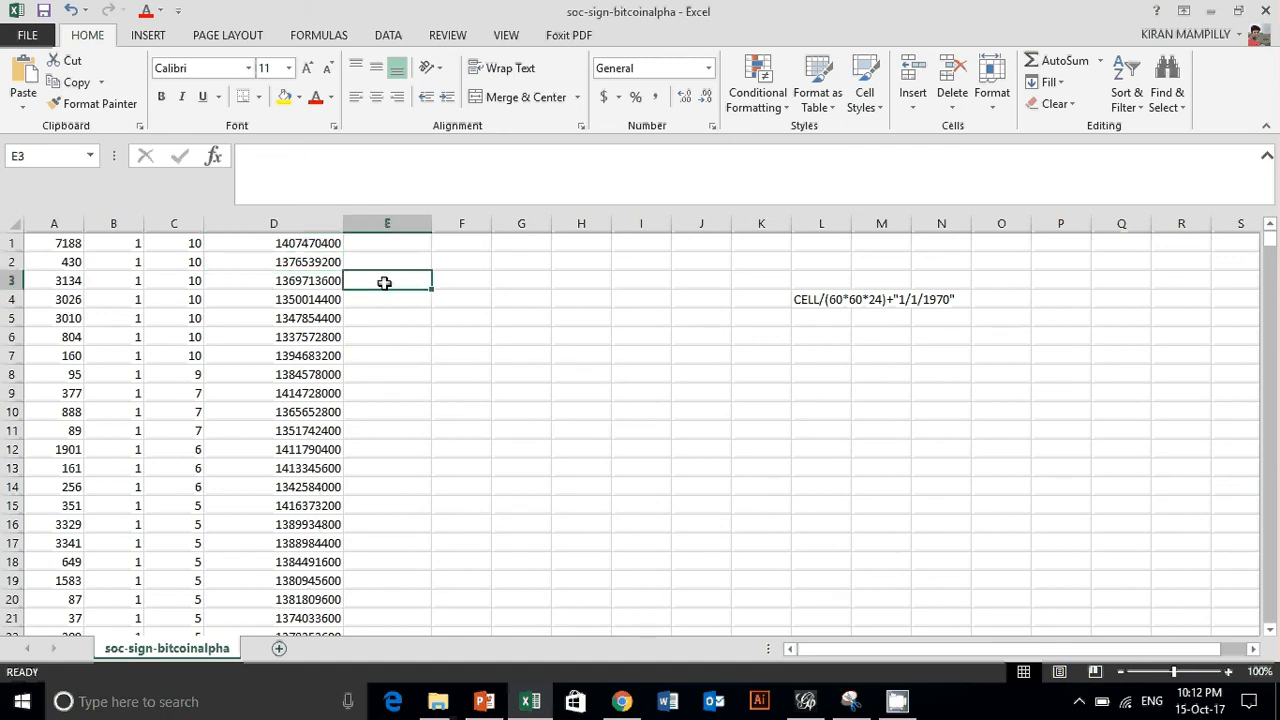
key(End)
key(Num_Lock)
text(1)
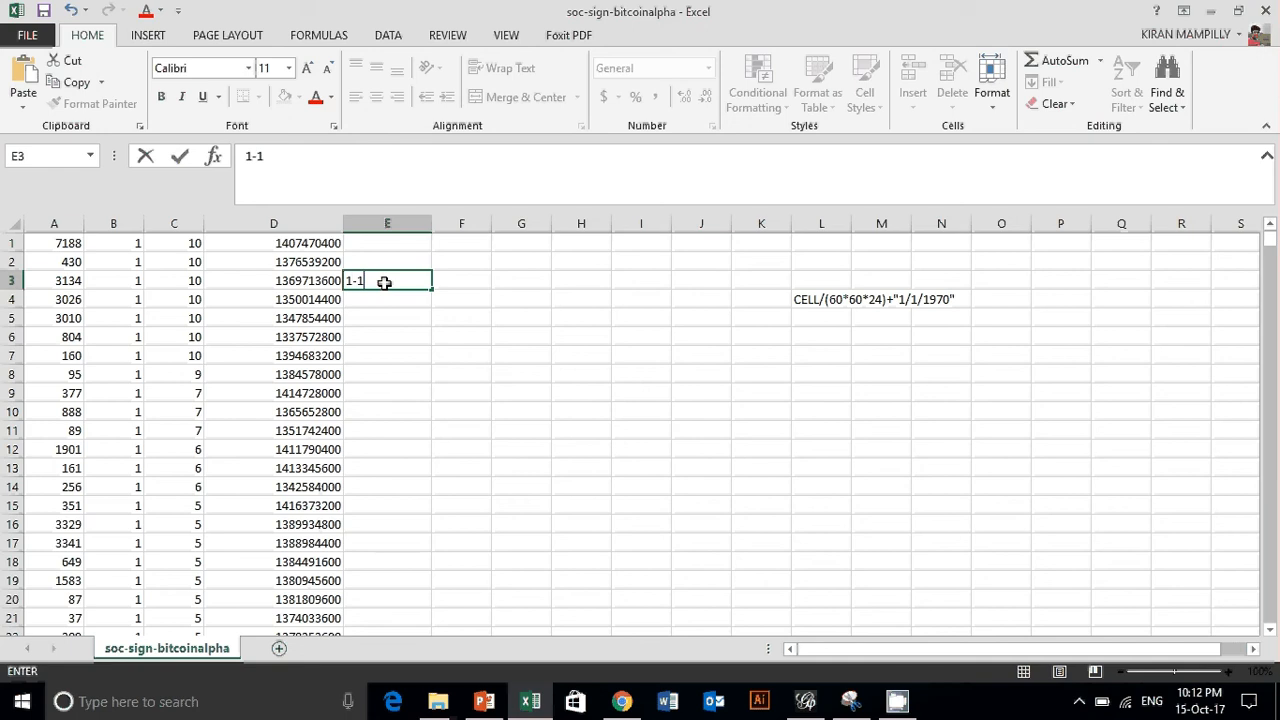
text(-11970)
click(465, 284)
click(404, 279)
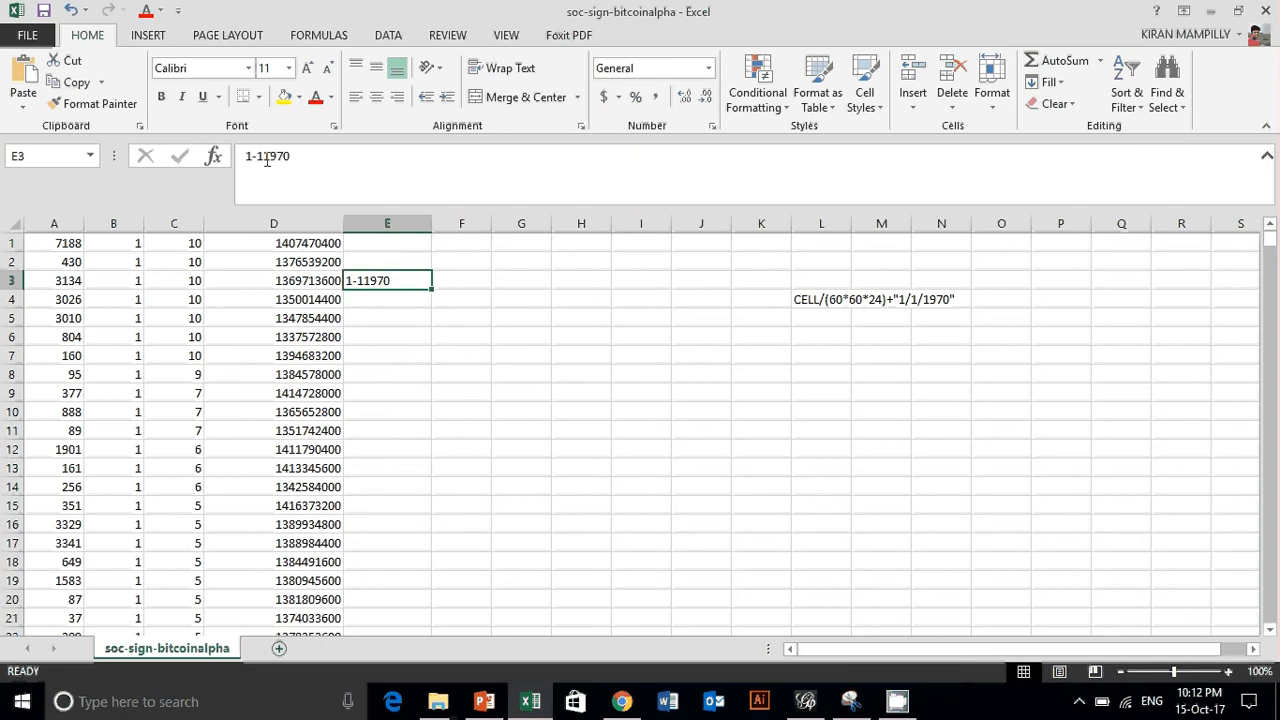
click(268, 157)
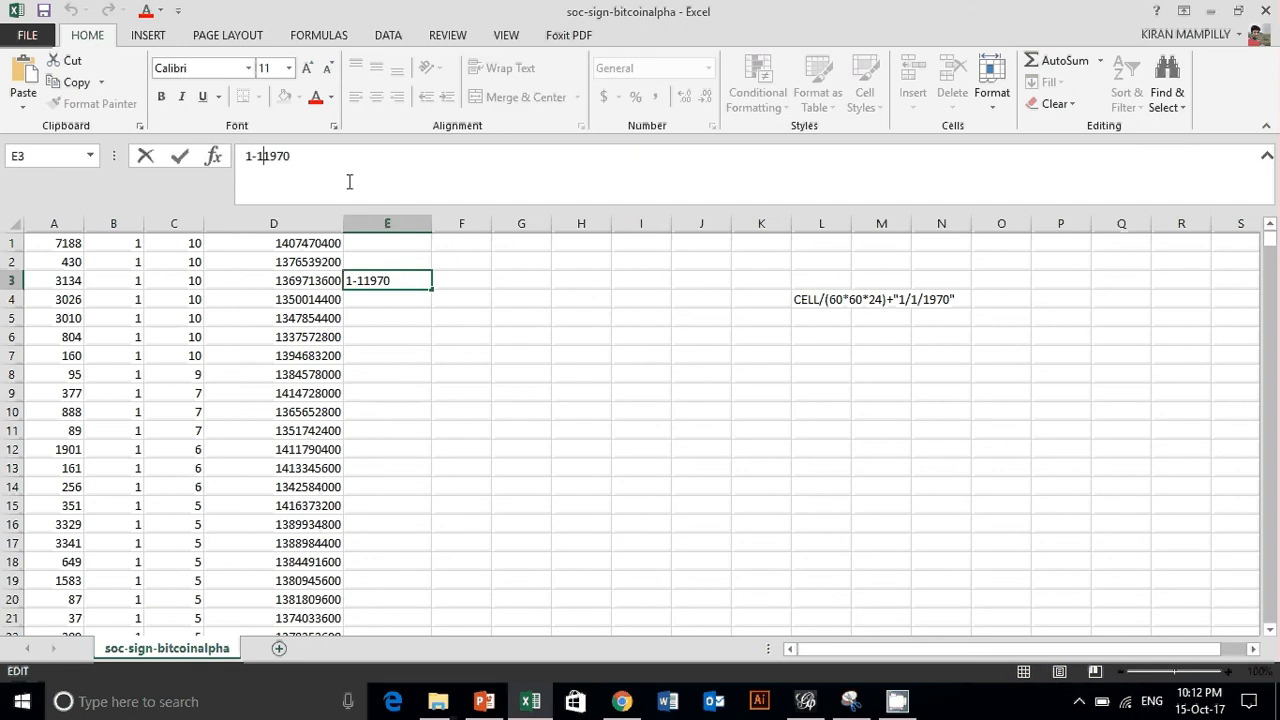
text(-)
click(529, 340)
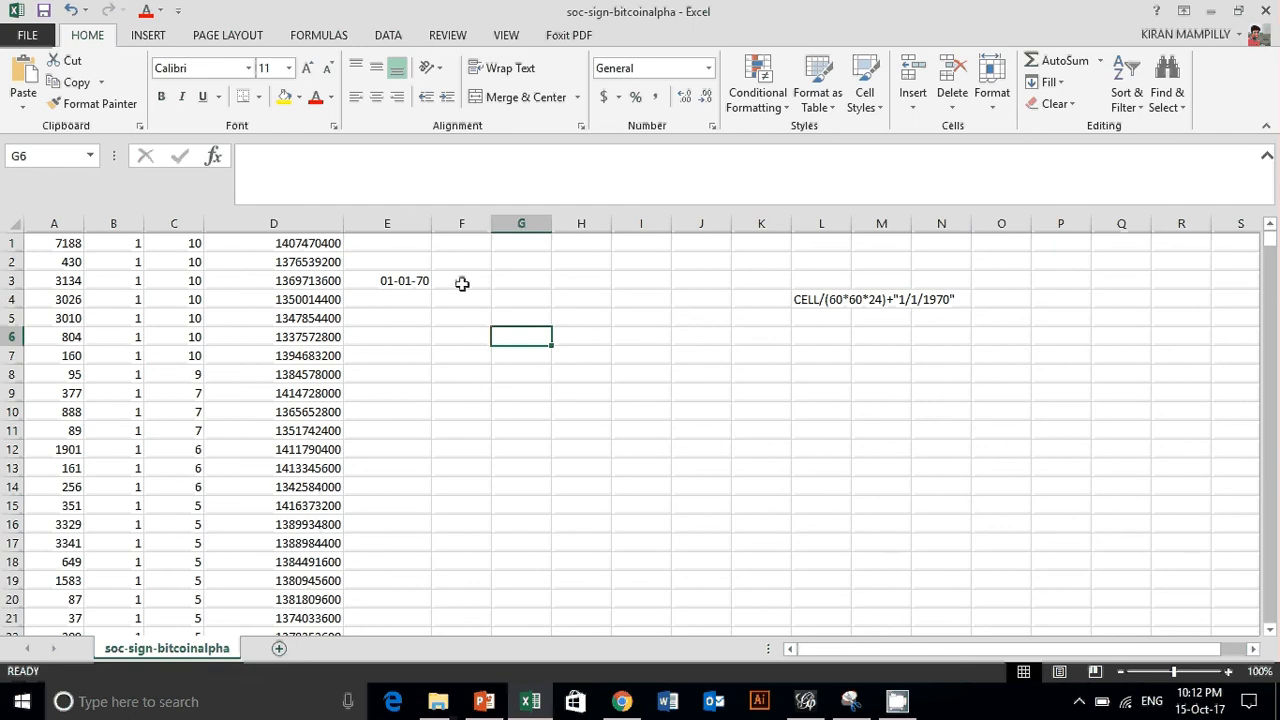
- Enter the formula =D3/(60*60*24) in cell F3 to convert the timestamp from seconds to days
click(462, 284)
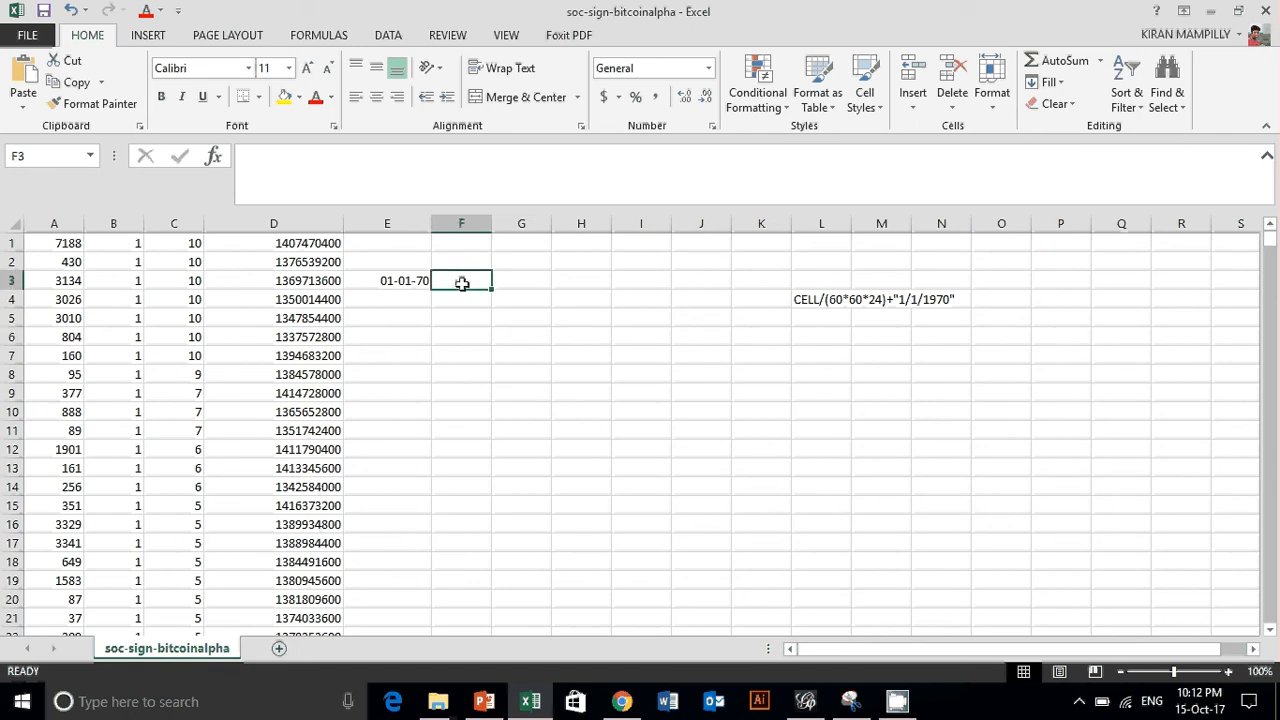
text(=)
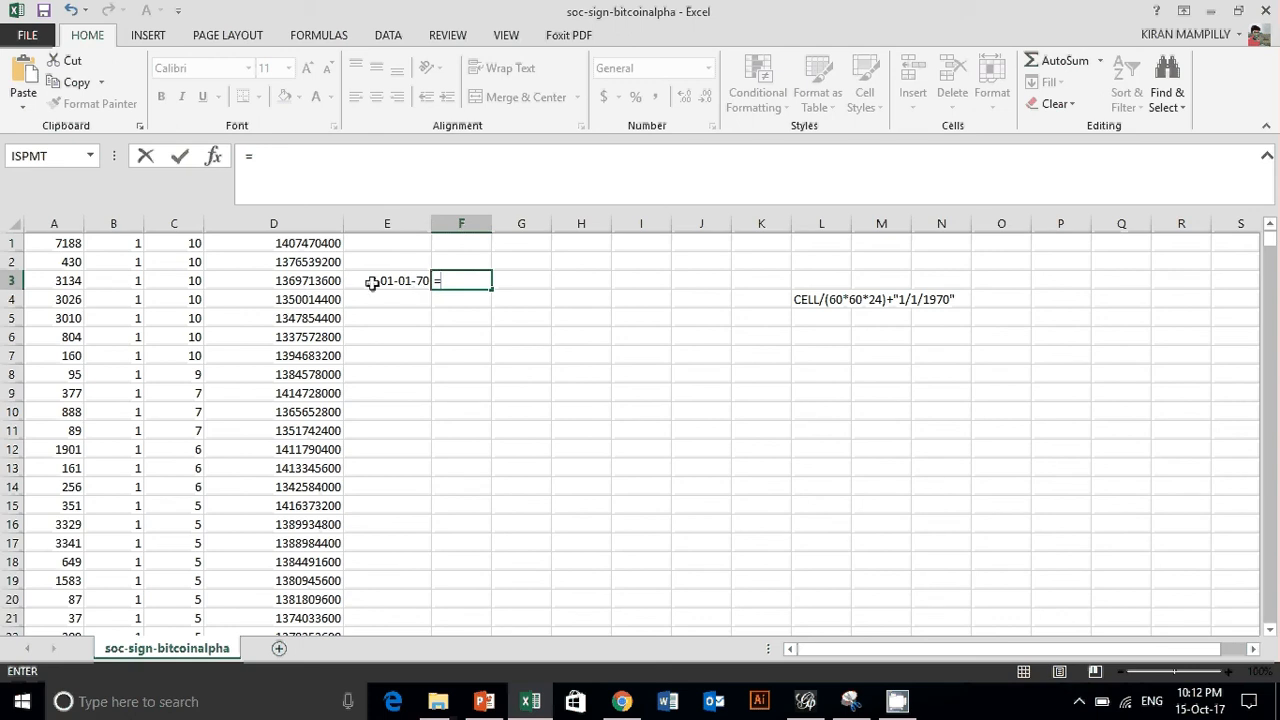
click(306, 280)
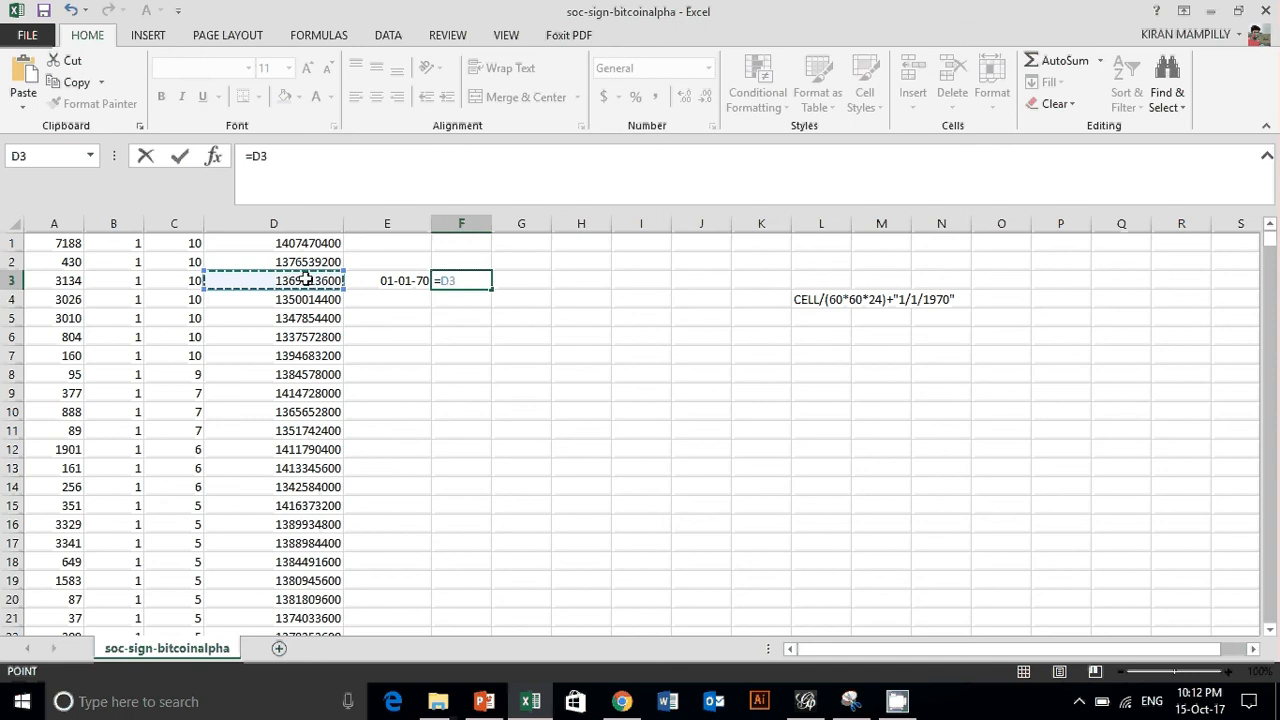
text(/(60*)
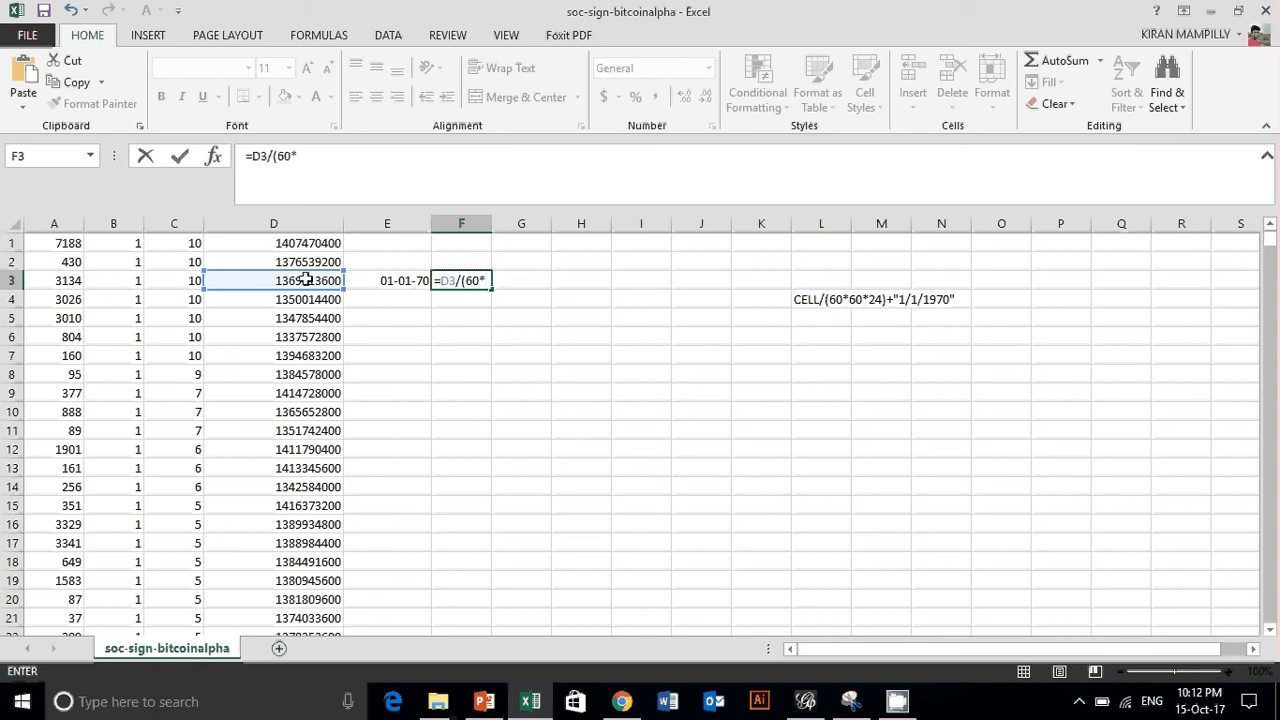
text(60*24))
key(Return)
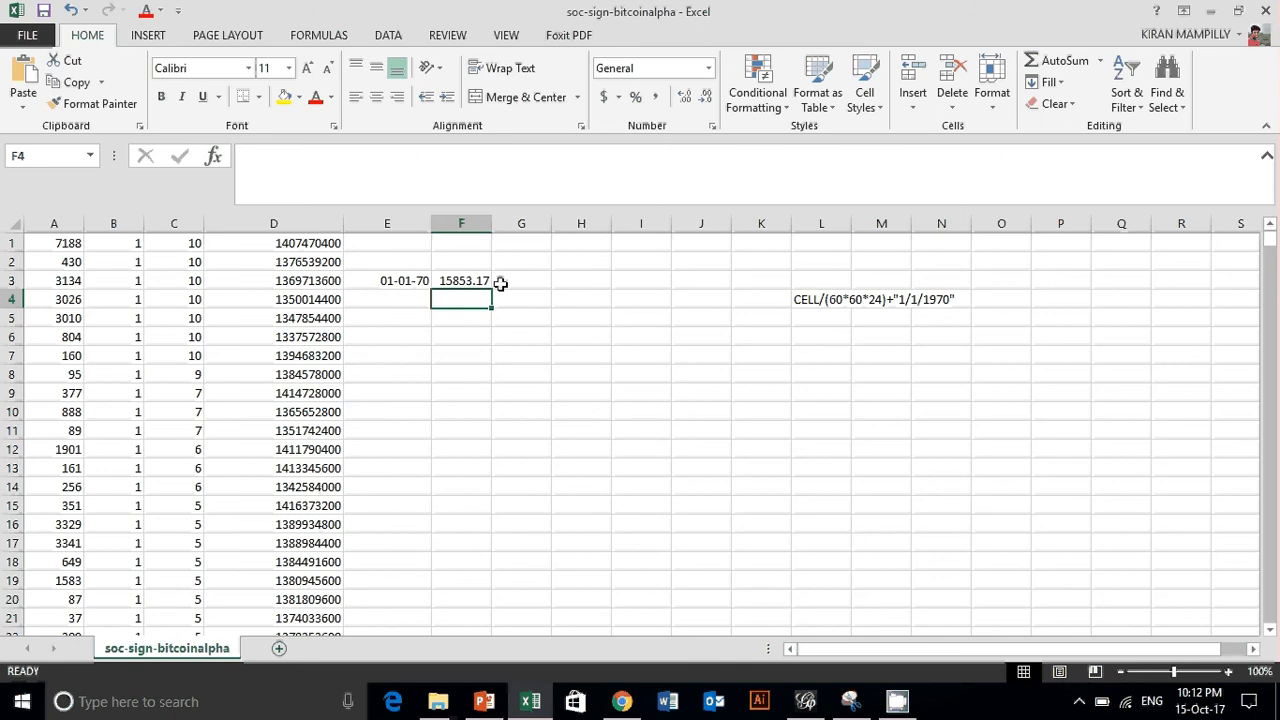
- Enter the formula =E3+F3 in cell G3 to add the days to the base date
click(511, 280)
text(=)
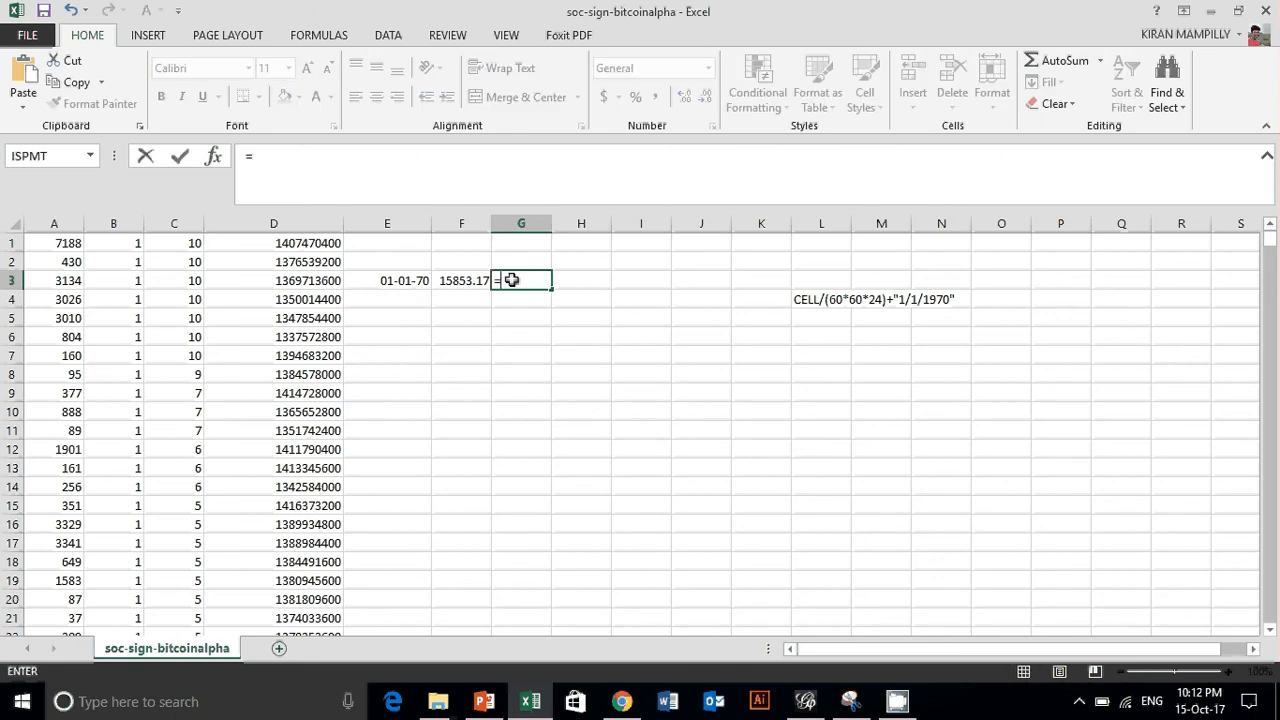
click(390, 280)
text(+)
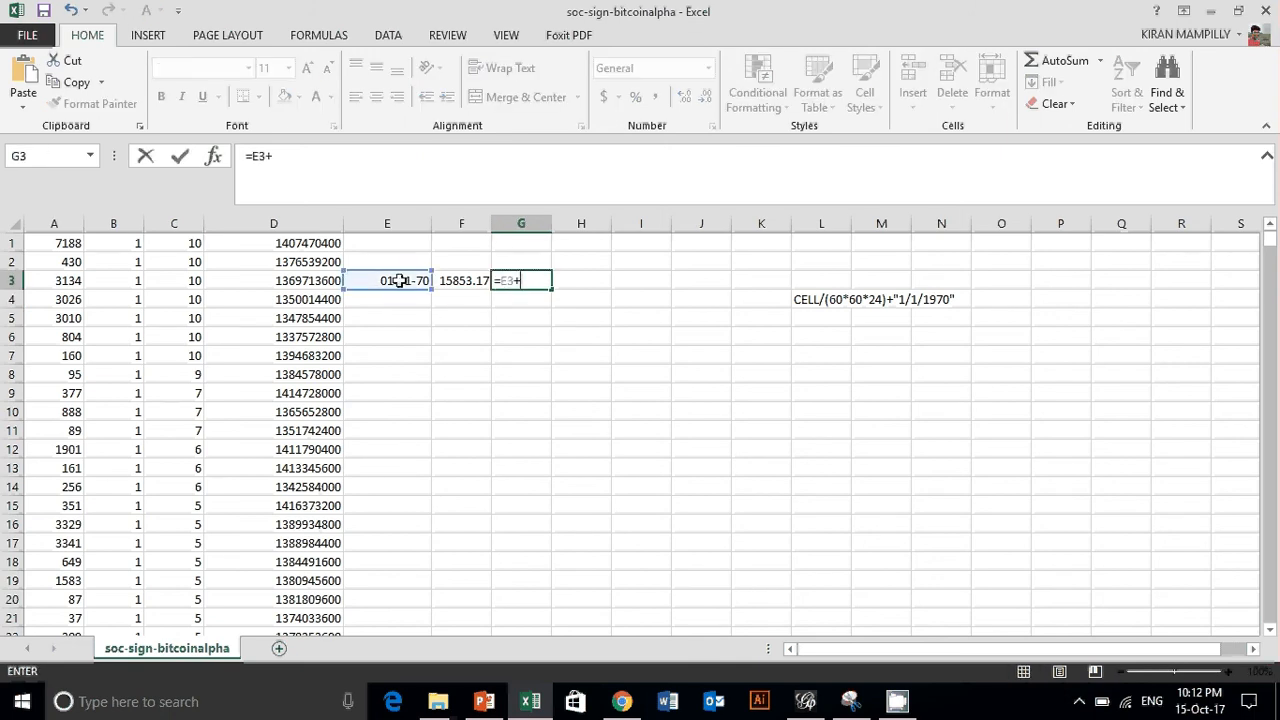
click(461, 280)
click(180, 156)
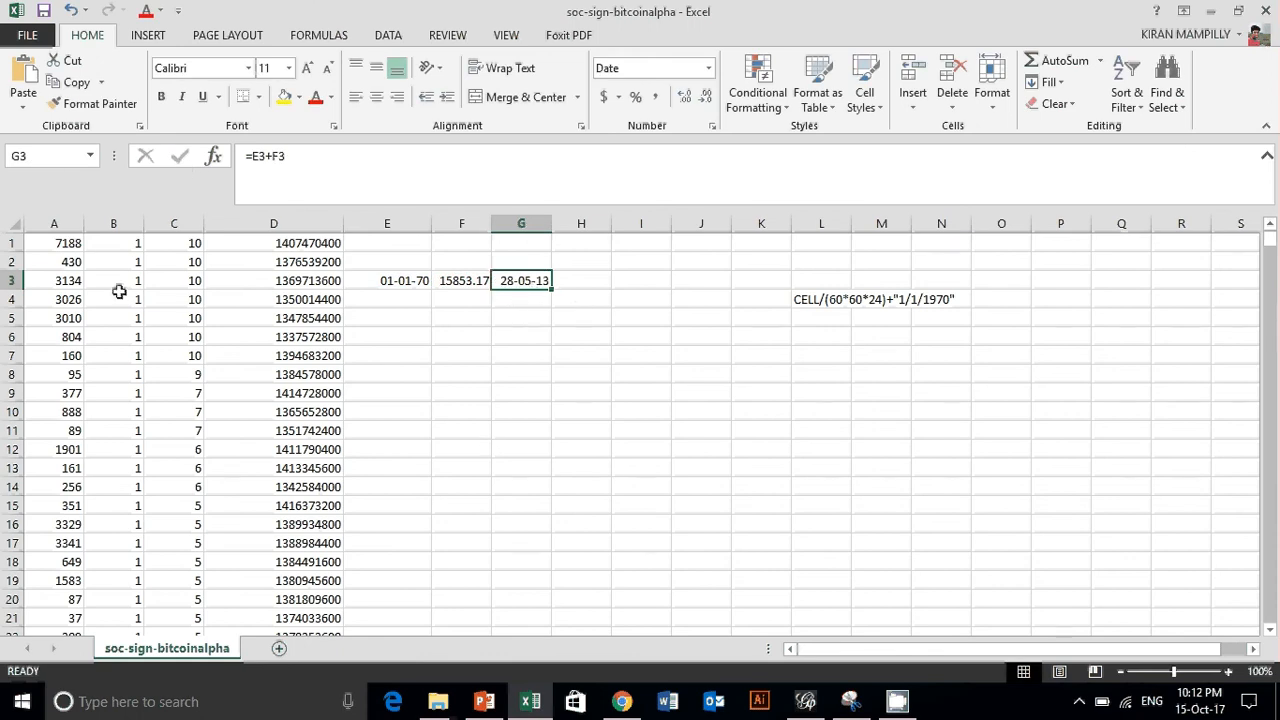
right_click(530, 283)
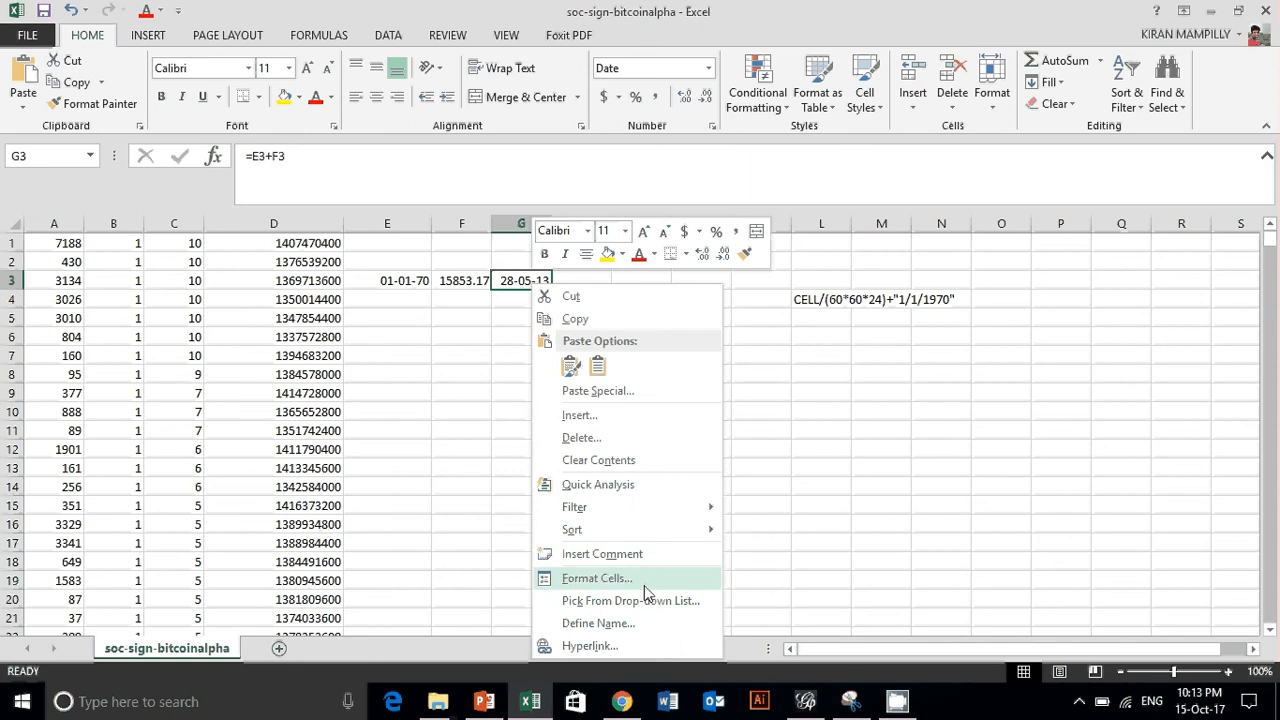
click(835, 412)
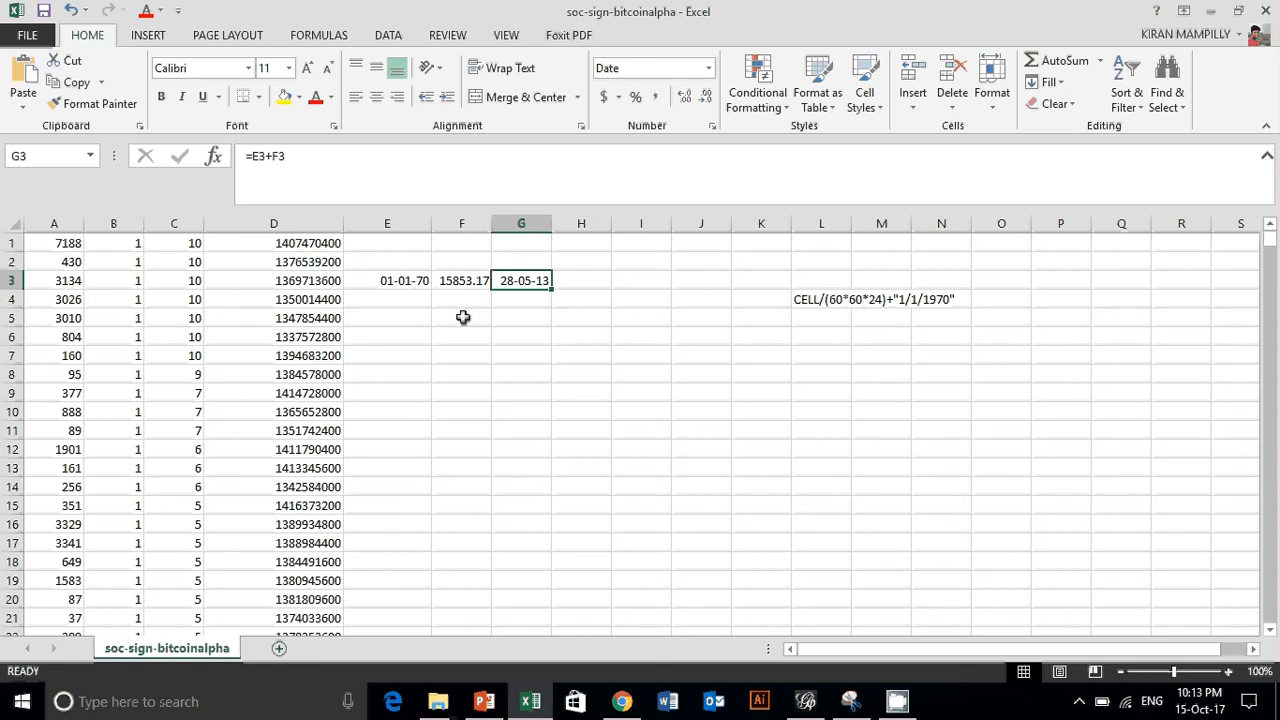
- Insert a blank row above the first data row of the sheet
click(36, 248)
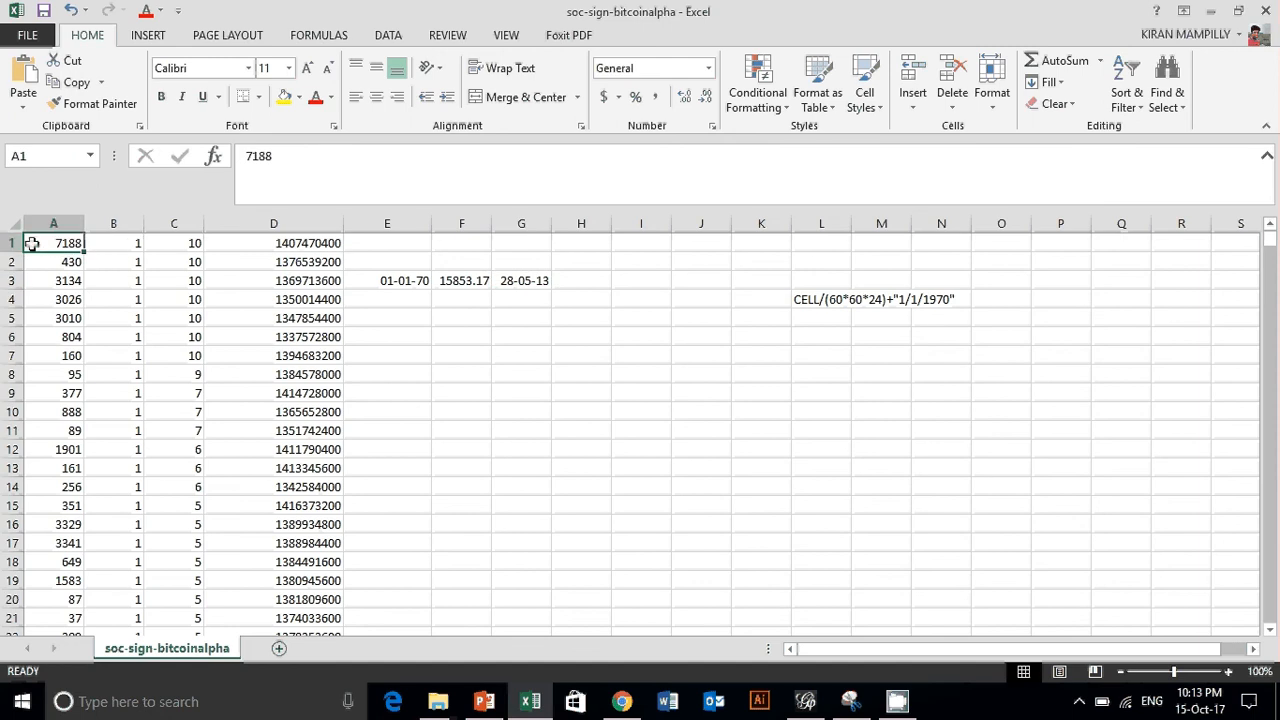
right_click(12, 243)
click(62, 373)
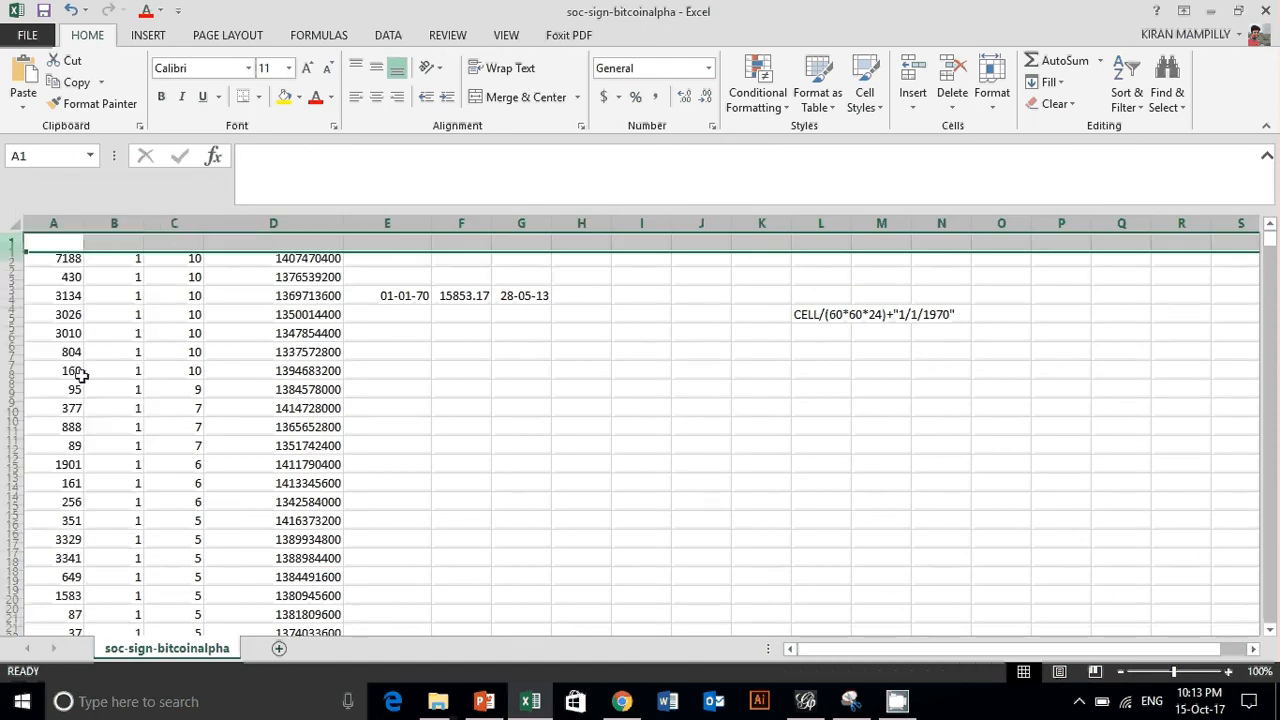
- Look over the blank header cells A1 to D1 and the data rows far down the sheet, ending back at the first row
click(63, 244)
click(127, 246)
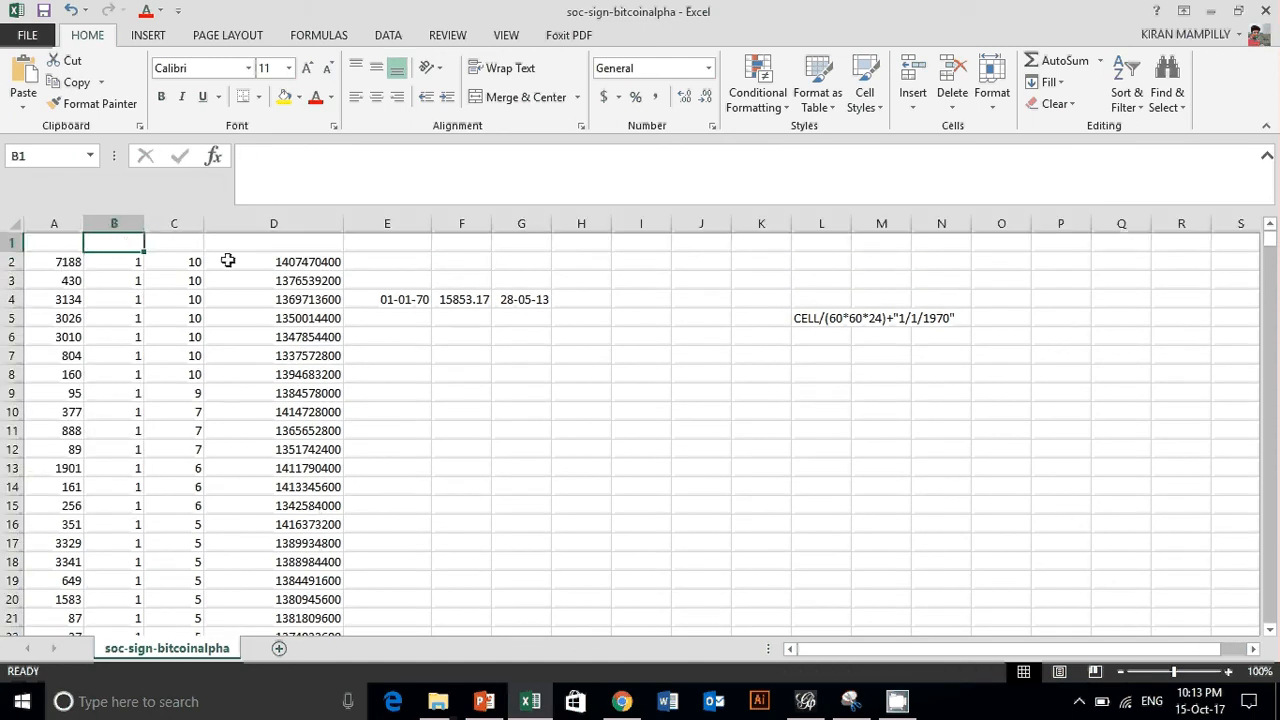
click(195, 250)
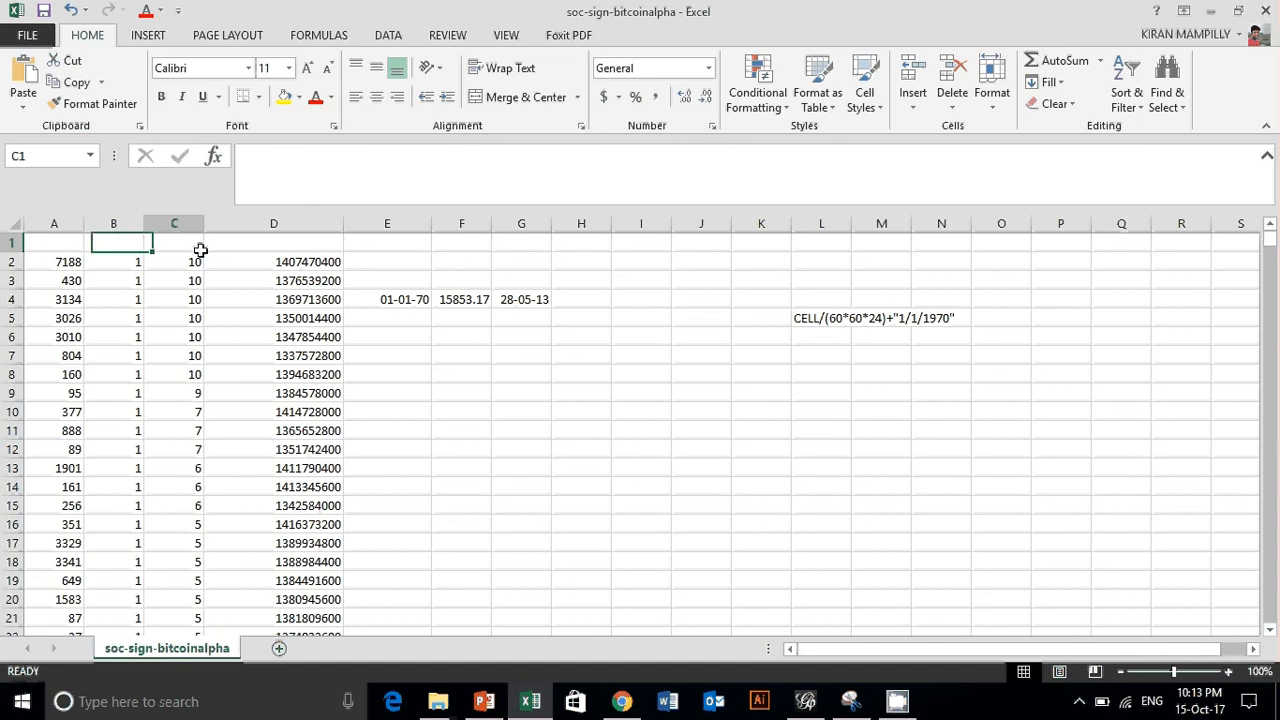
click(300, 244)
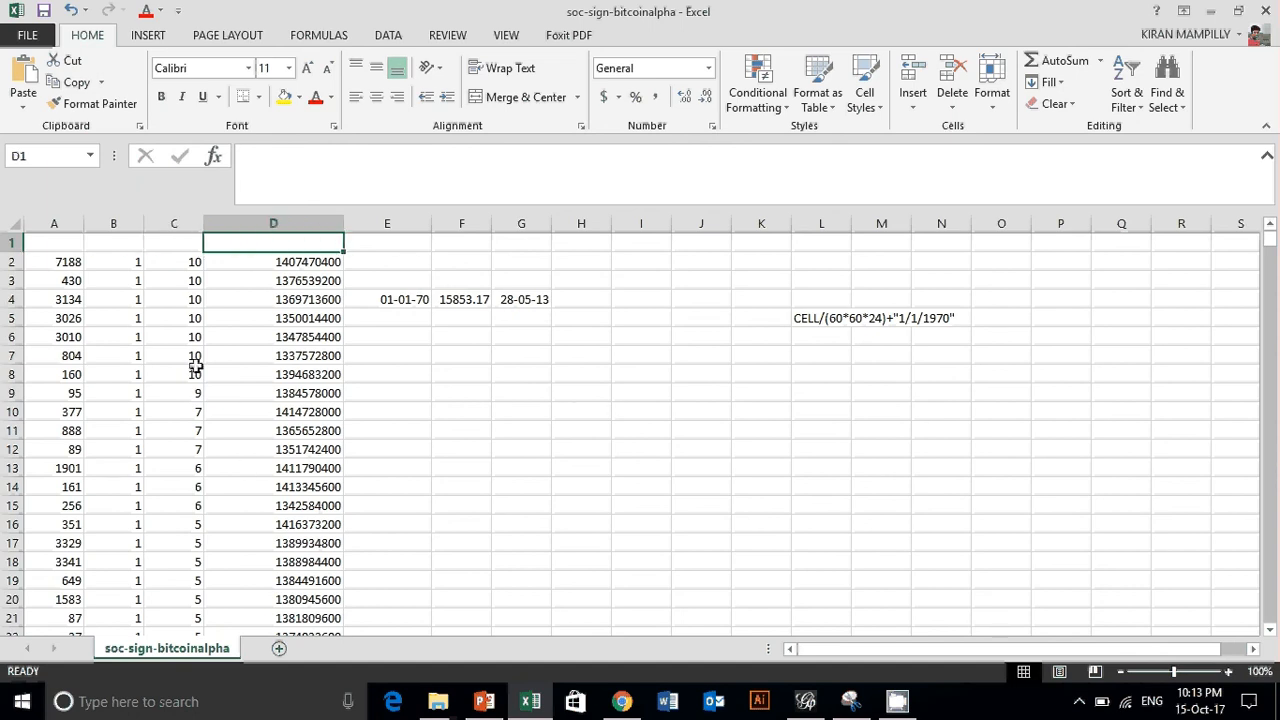
scroll(190, 350, down, 4)
scroll(184, 333, down, 20)
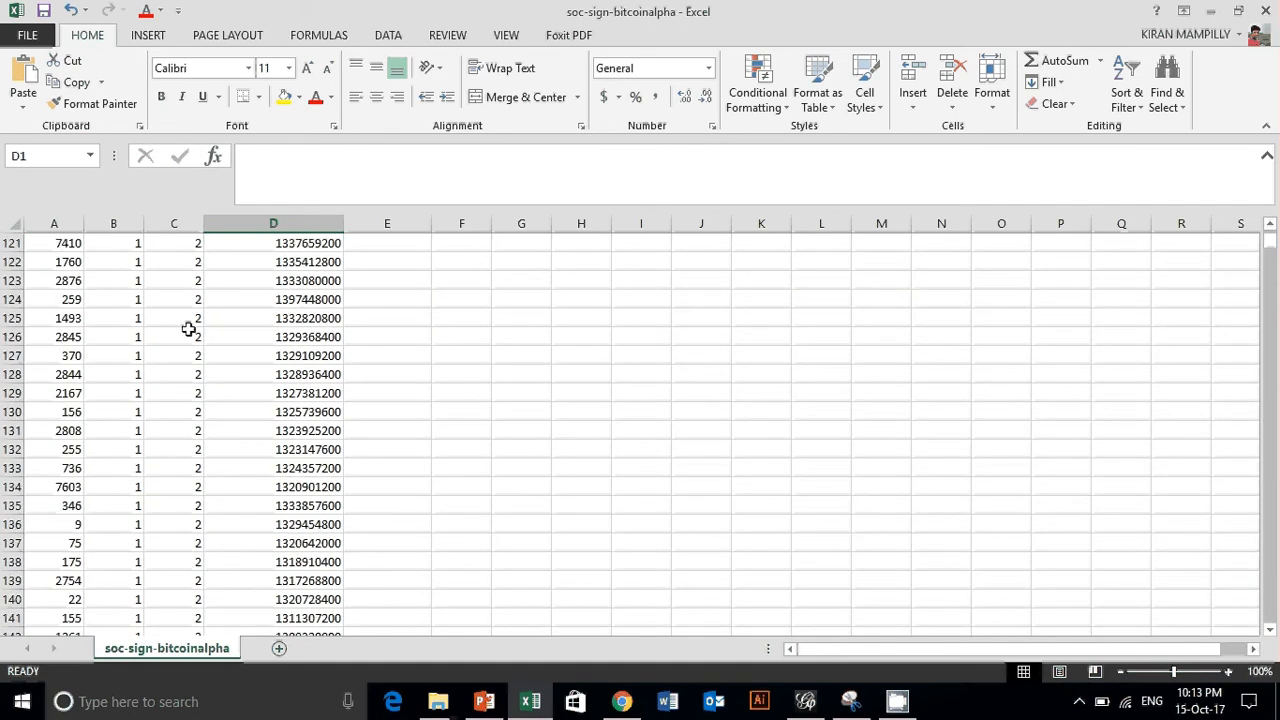
scroll(188, 329, down, 20)
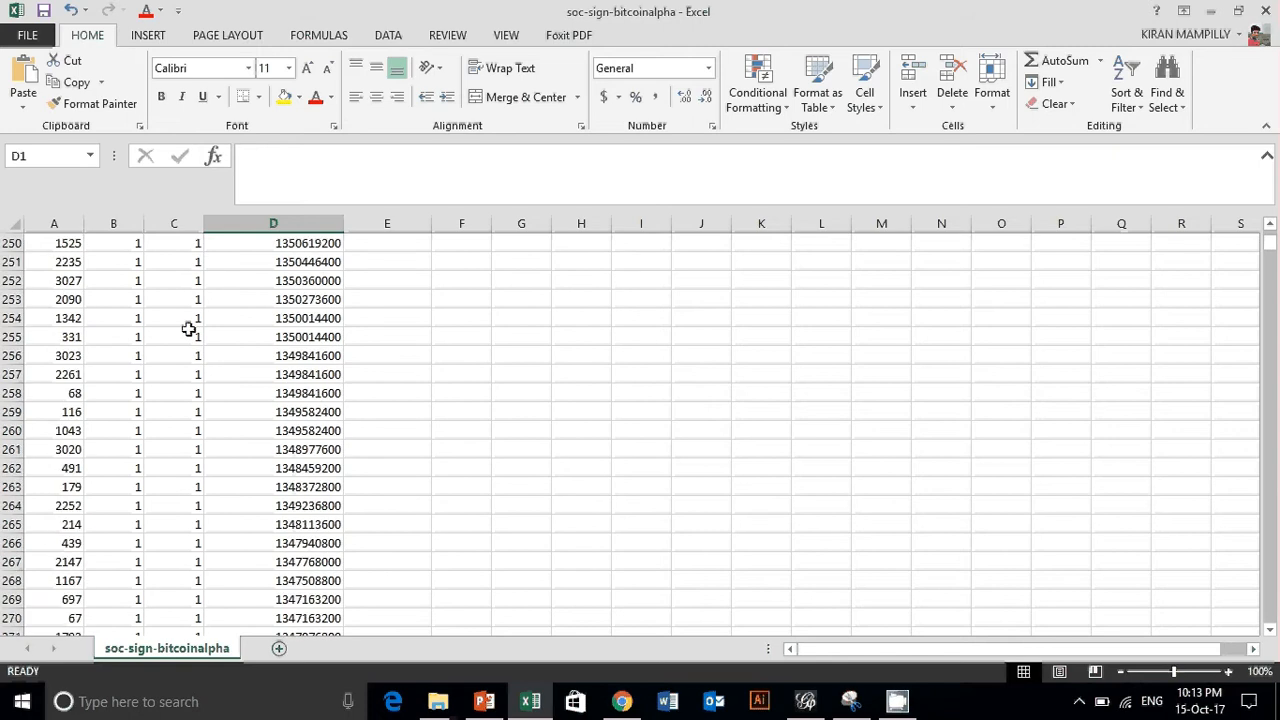
scroll(188, 329, down, 4)
drag(1272, 245, 1272, 303)
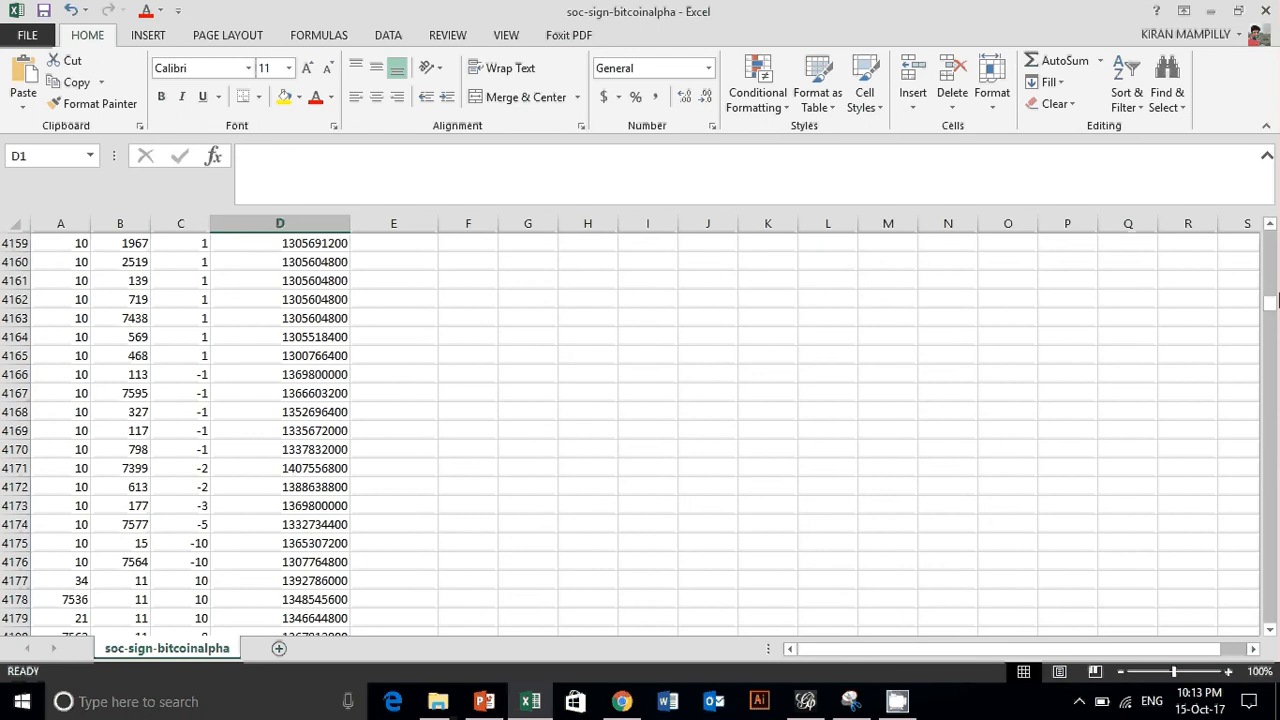
drag(1273, 308, 1271, 242)
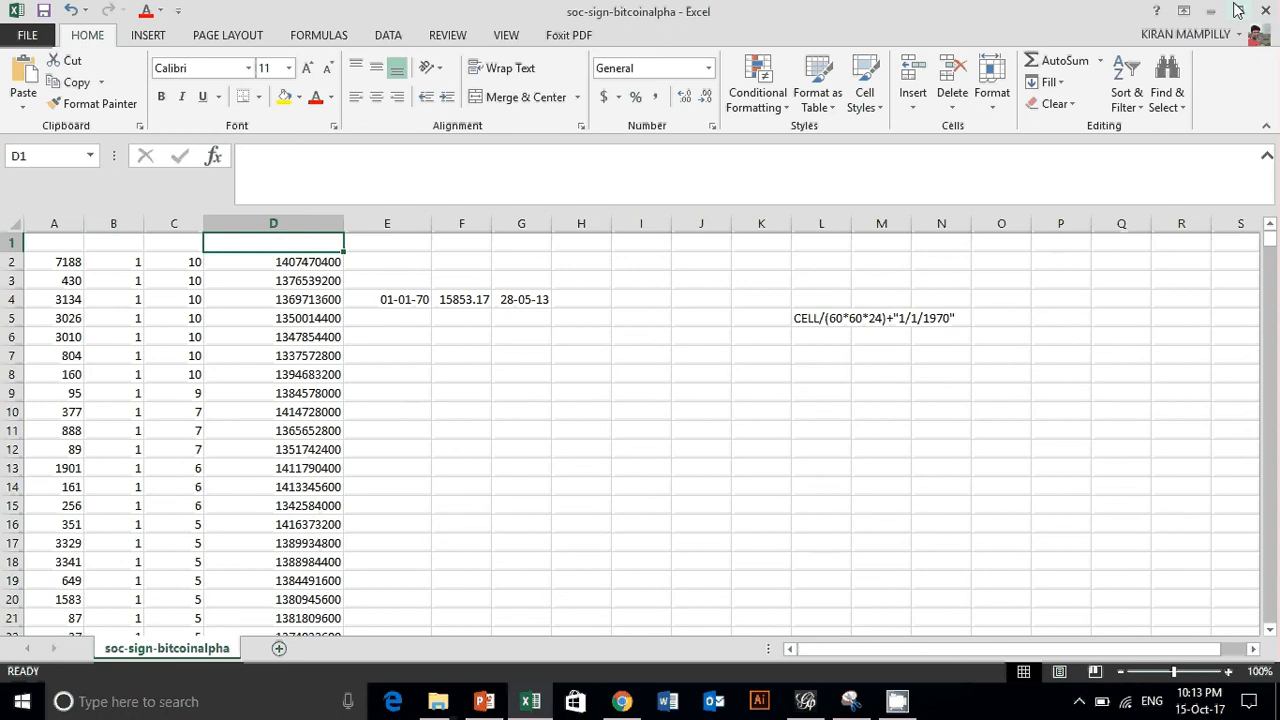
- Minimize the workbook and the file window, switch to Gephi and start a spreadsheet import
click(1210, 10)
click(1194, 10)
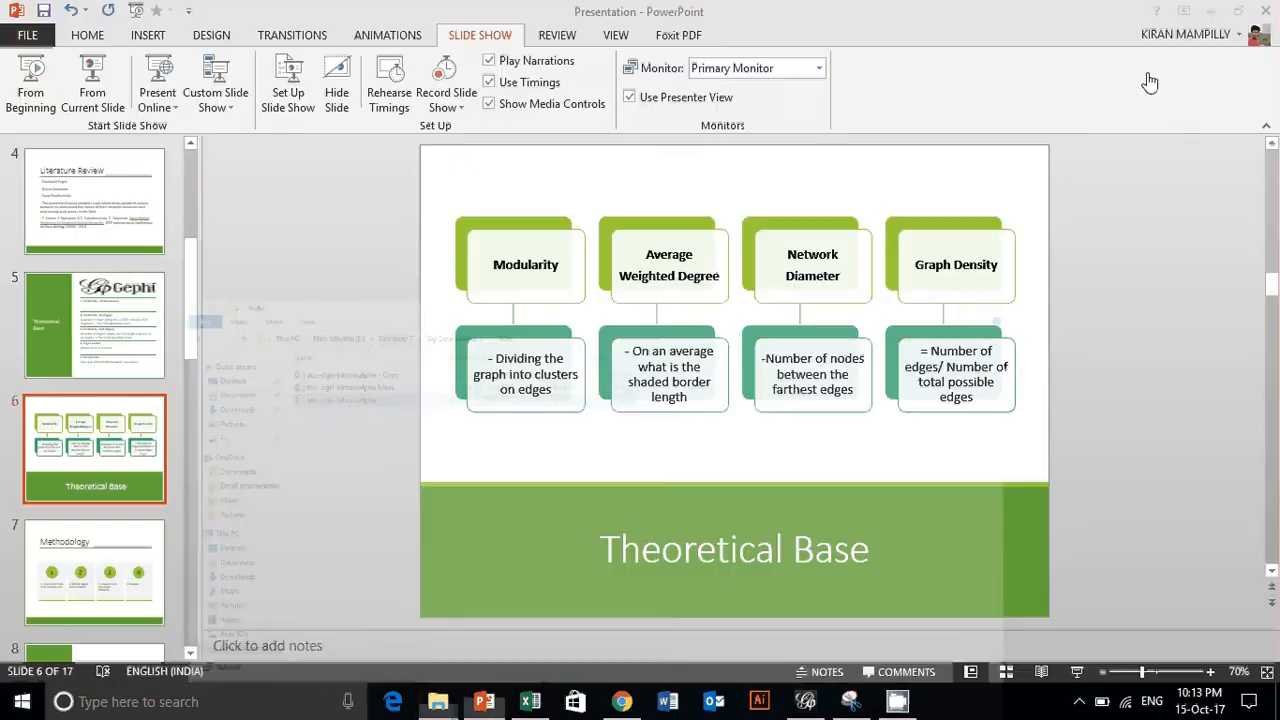
click(805, 701)
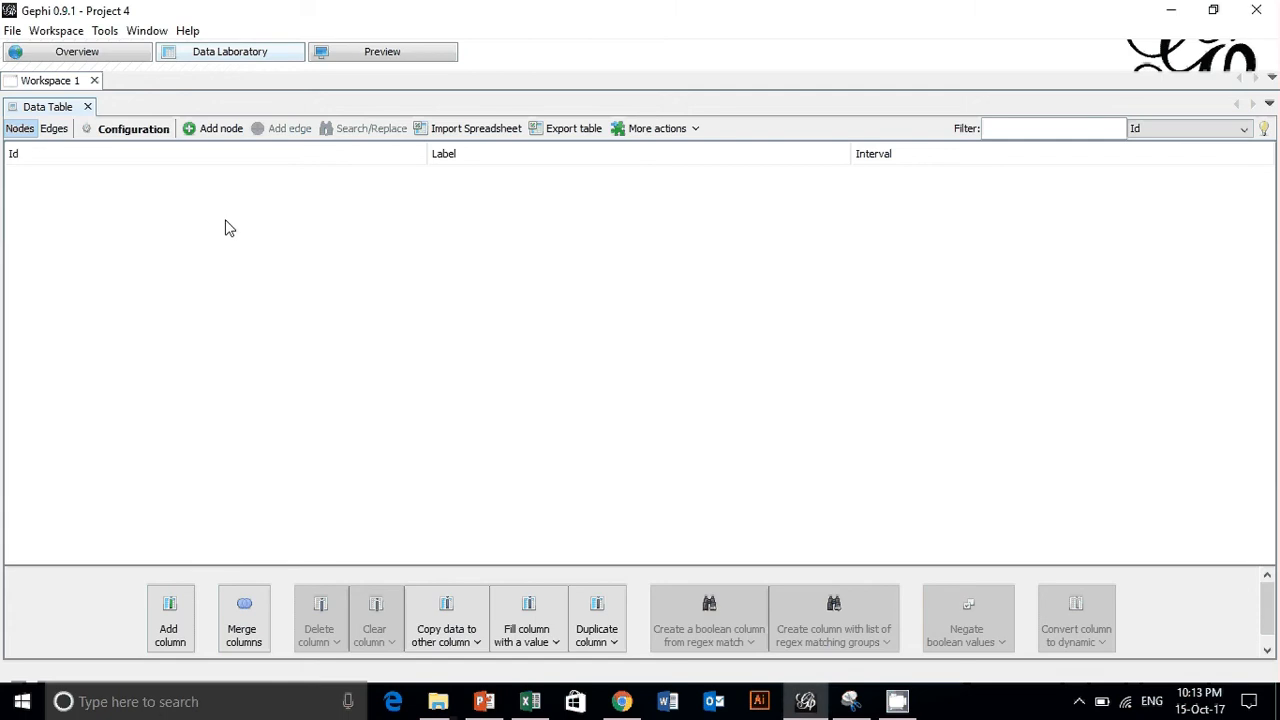
click(12, 31)
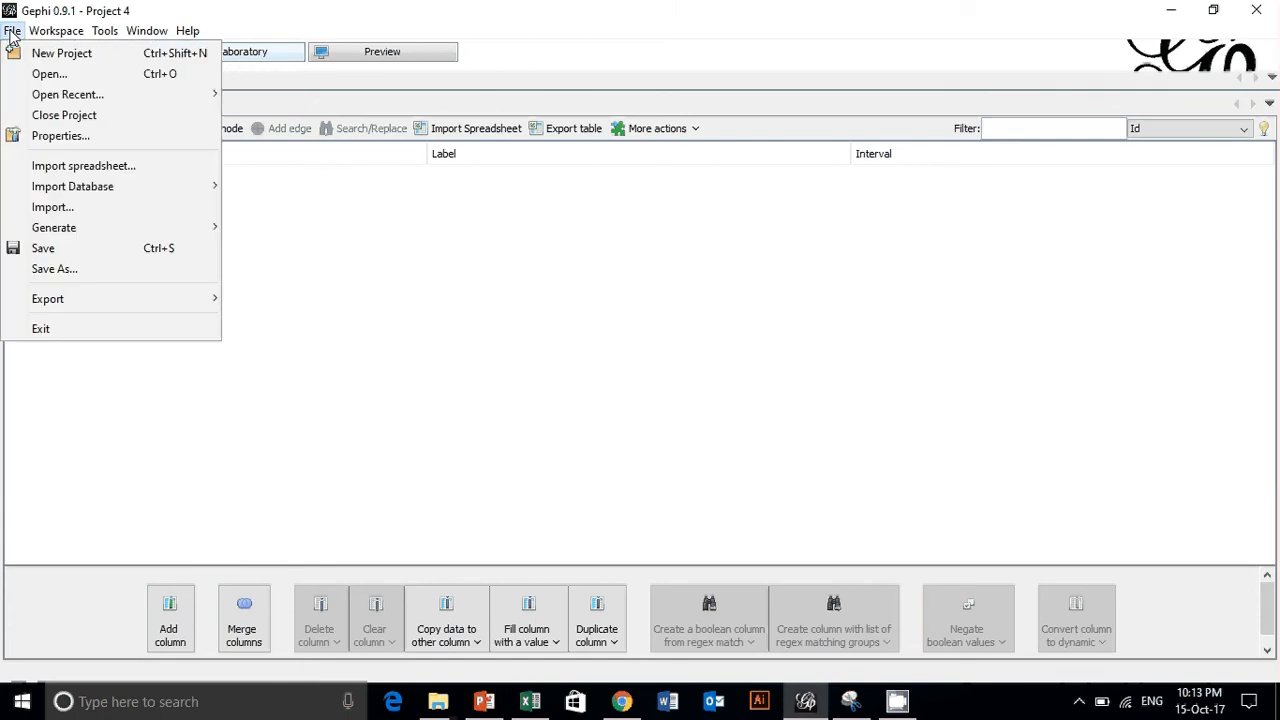
click(86, 164)
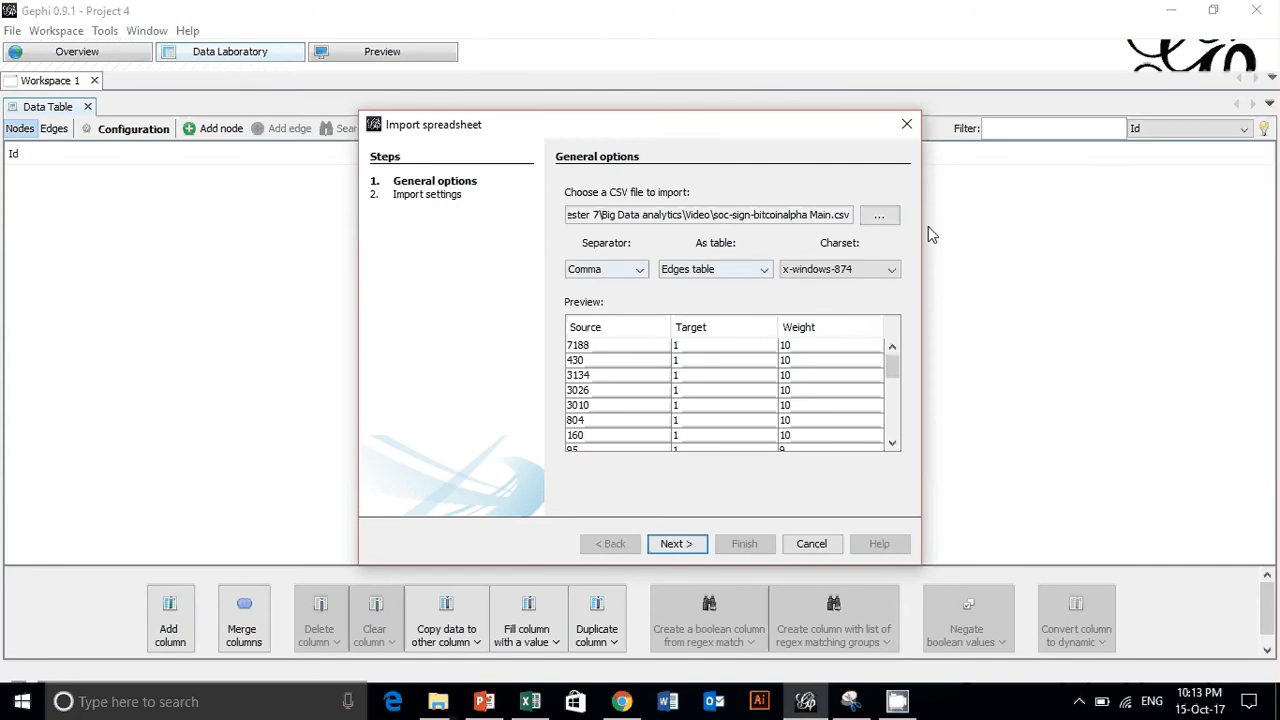
- Choose soc-sign-bitcoinalpha Main.csv as the file to import and look through its preview rows
click(877, 220)
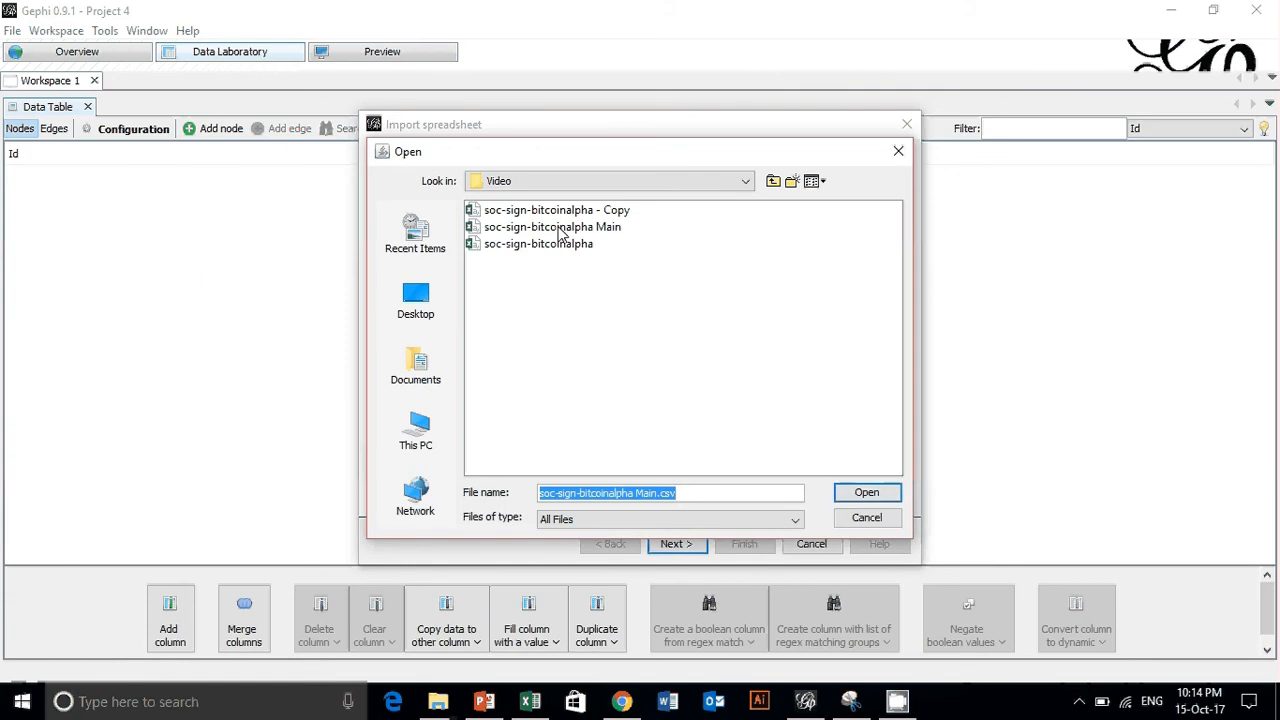
click(558, 228)
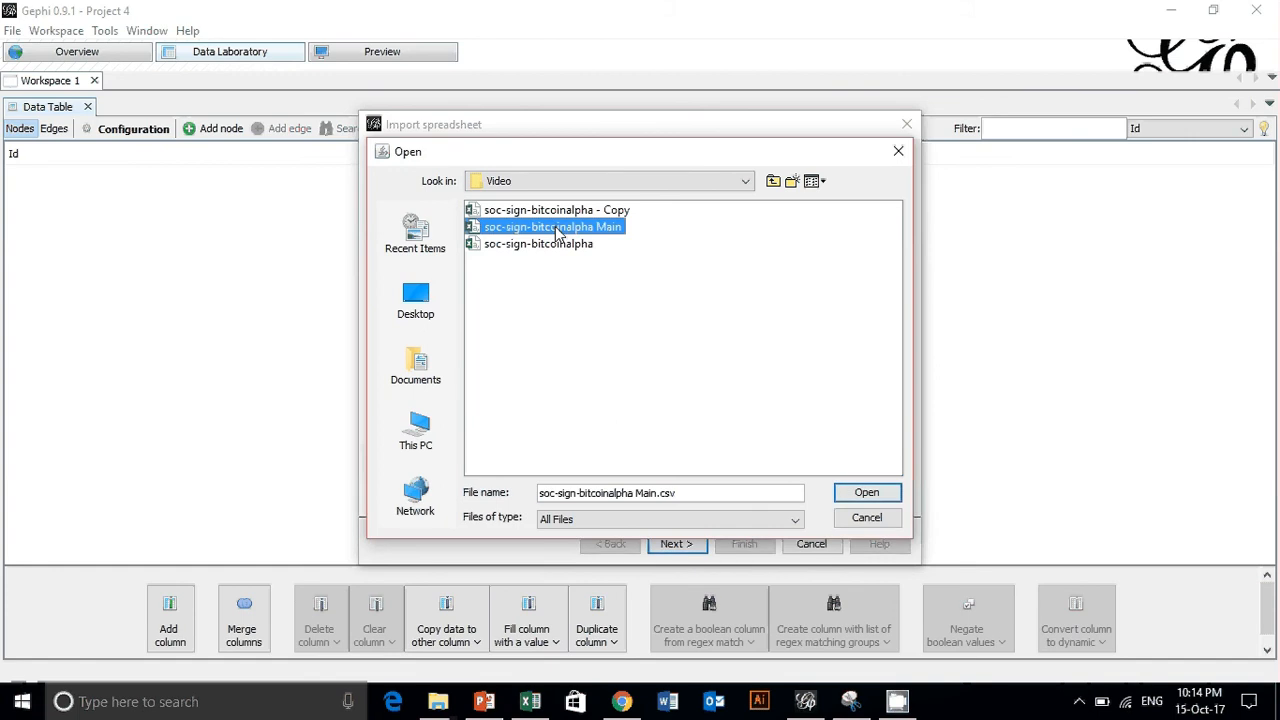
click(868, 493)
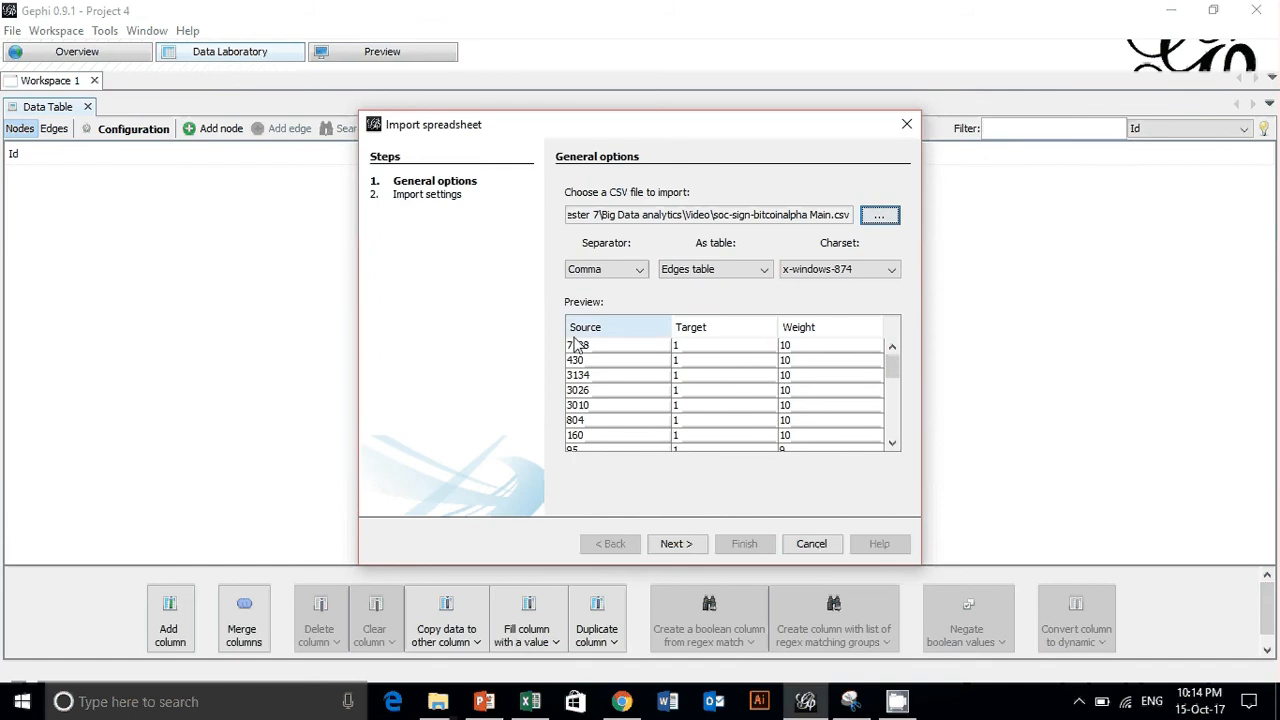
scroll(628, 368, down, 5)
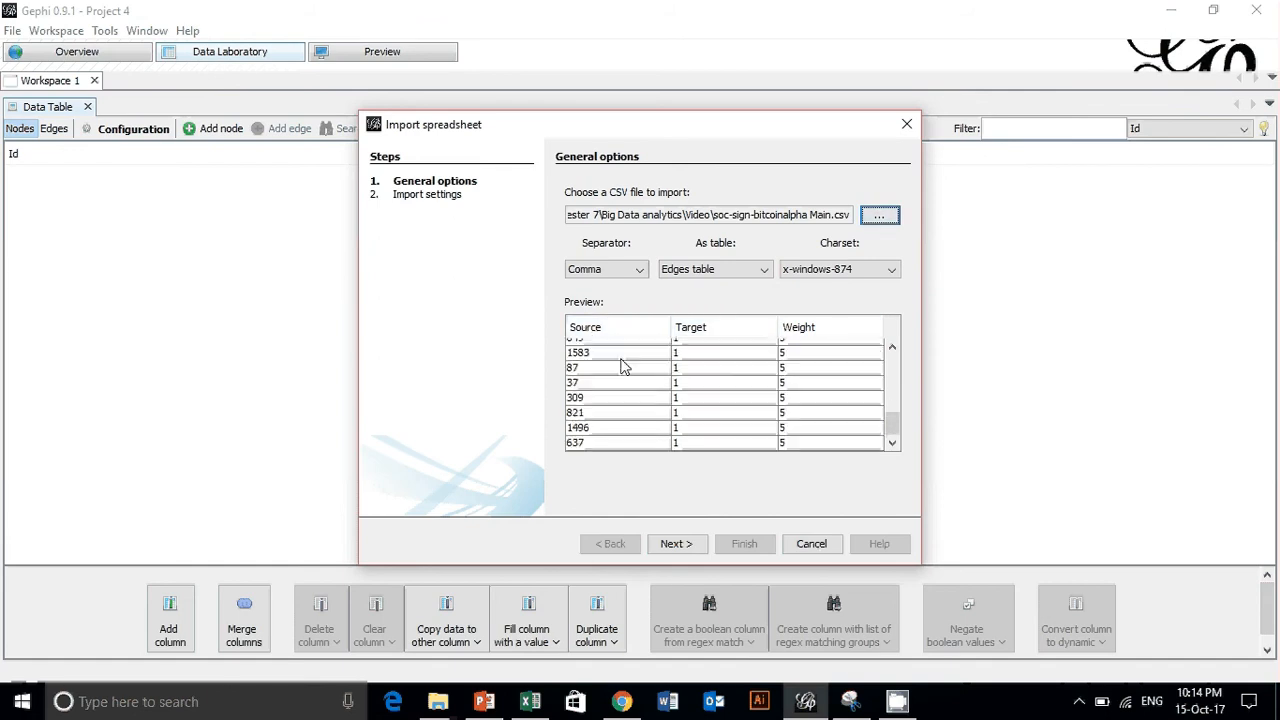
- Check the CSV preview rows and finish importing the edges table with its Weight column and missing nodes created
scroll(628, 368, up, 4)
scroll(630, 372, down, 5)
scroll(834, 417, up, 8)
scroll(826, 409, down, 6)
scroll(826, 418, up, 5)
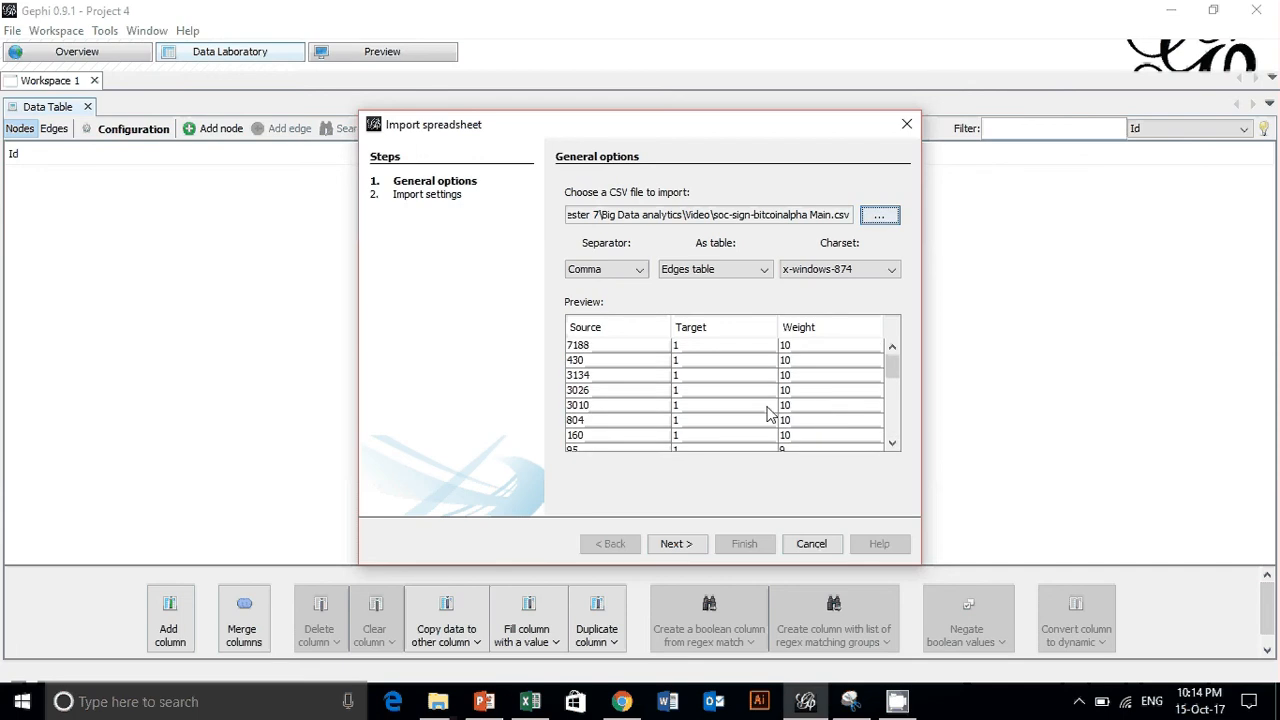
click(675, 543)
scroll(640, 410, down, 1)
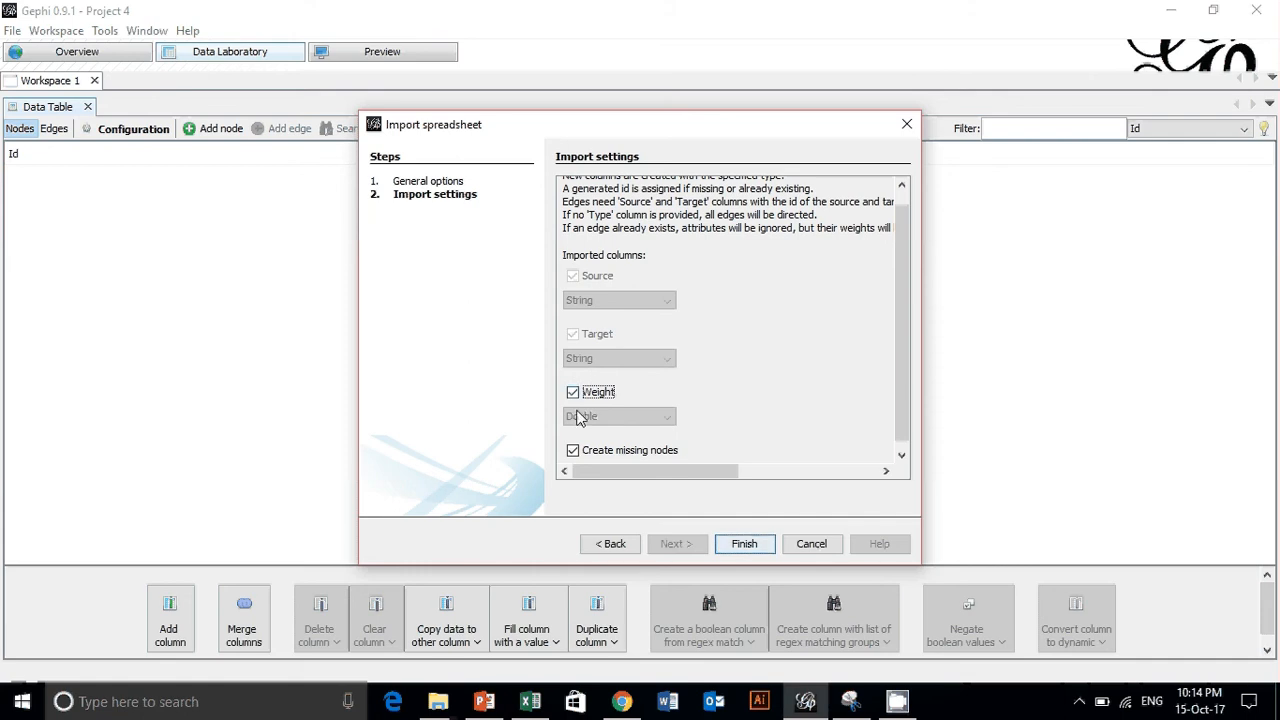
click(765, 547)
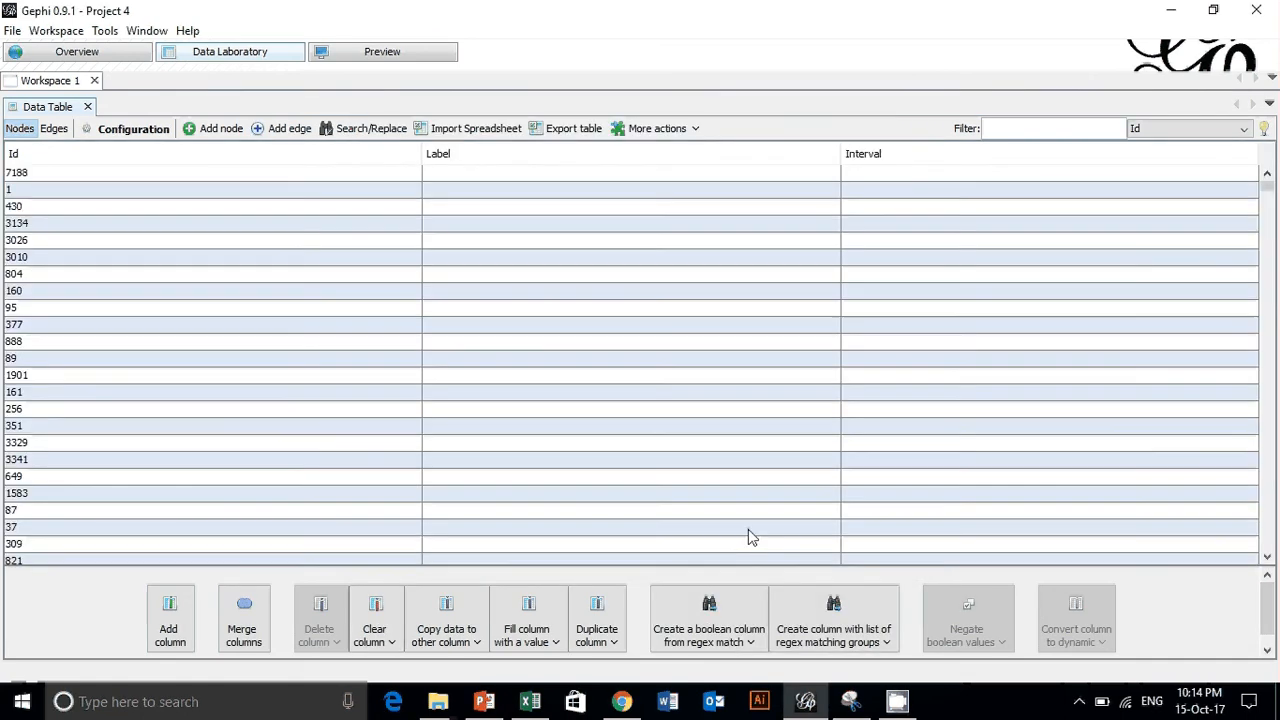
- Show the imported edges table and look through its source, target and weight values
click(53, 129)
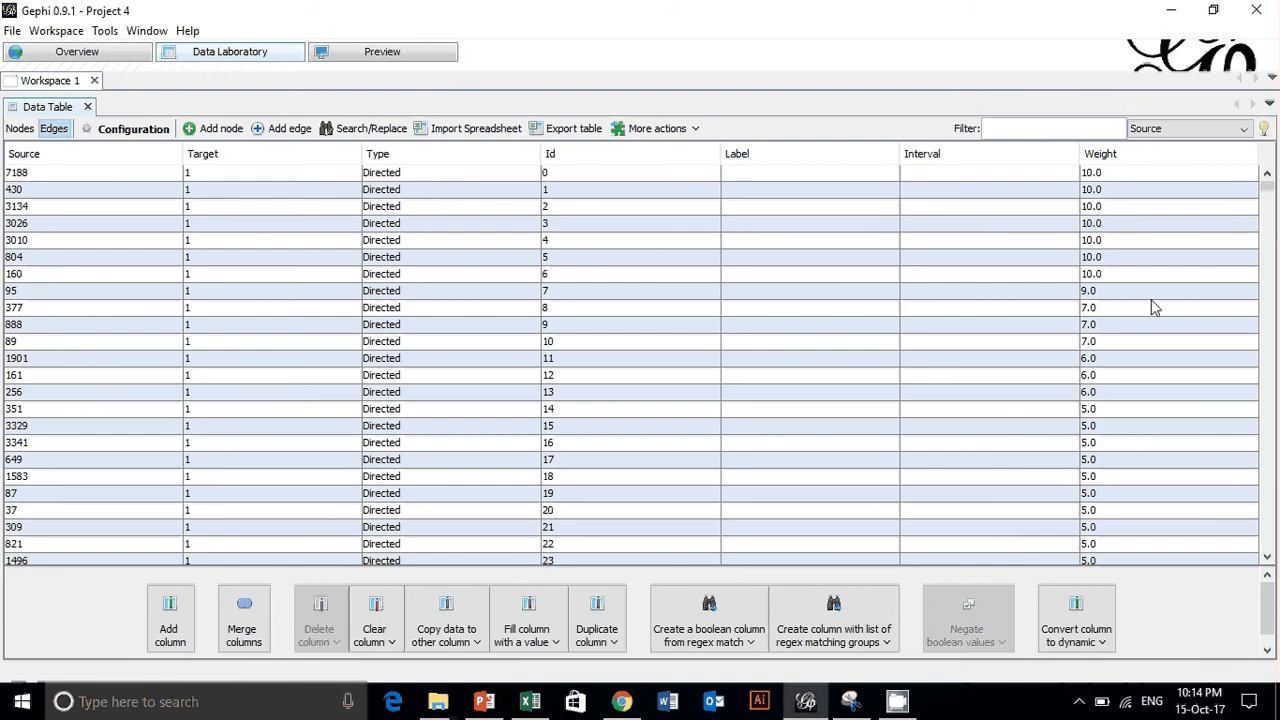
scroll(1148, 240, down, 5)
scroll(1148, 240, down, 20)
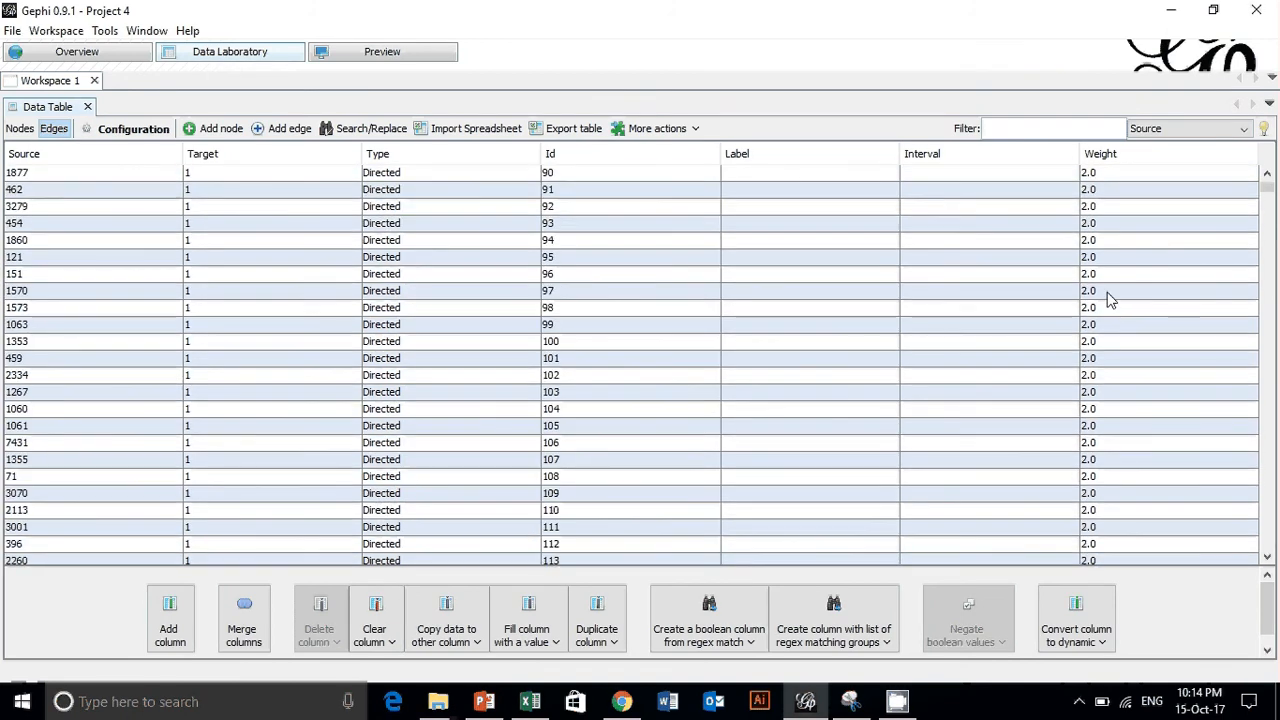
mouse_move(1266, 195)
mouse_down()
mouse_move(1266, 532)
mouse_move(1265, 178)
mouse_up()
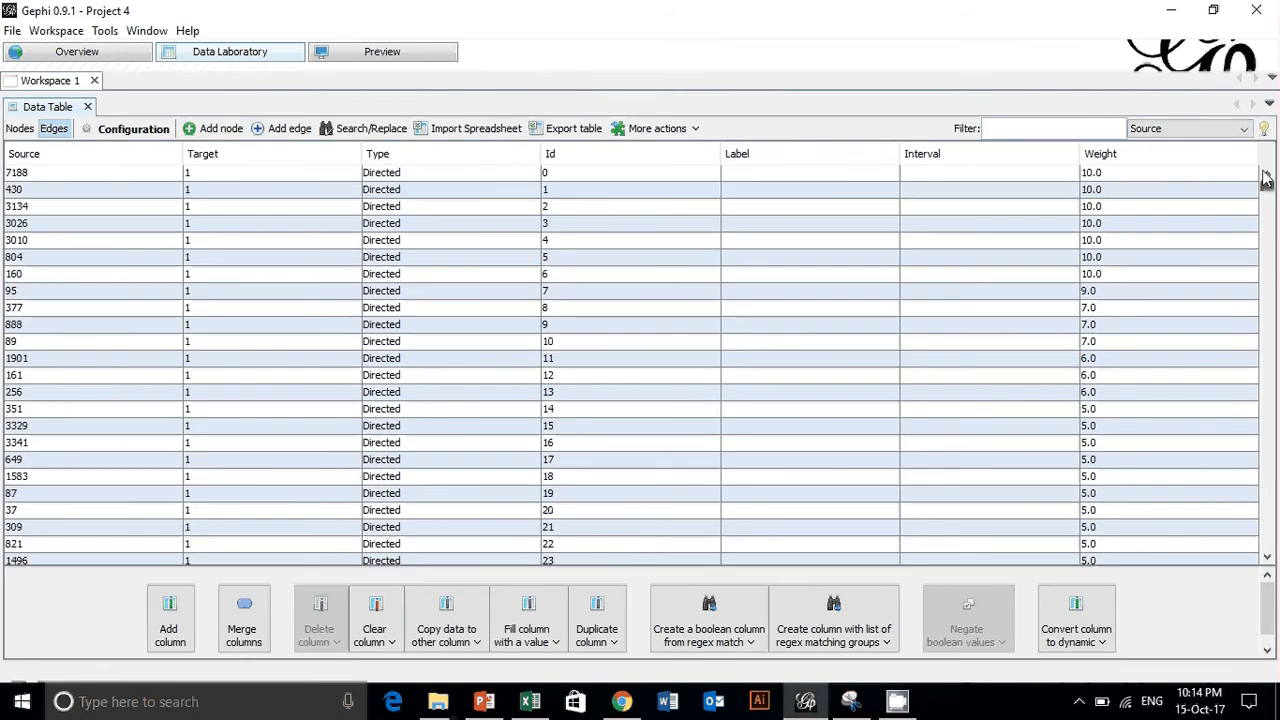
- Go to the graph overview and choose Force Atlas as the layout algorithm
click(88, 54)
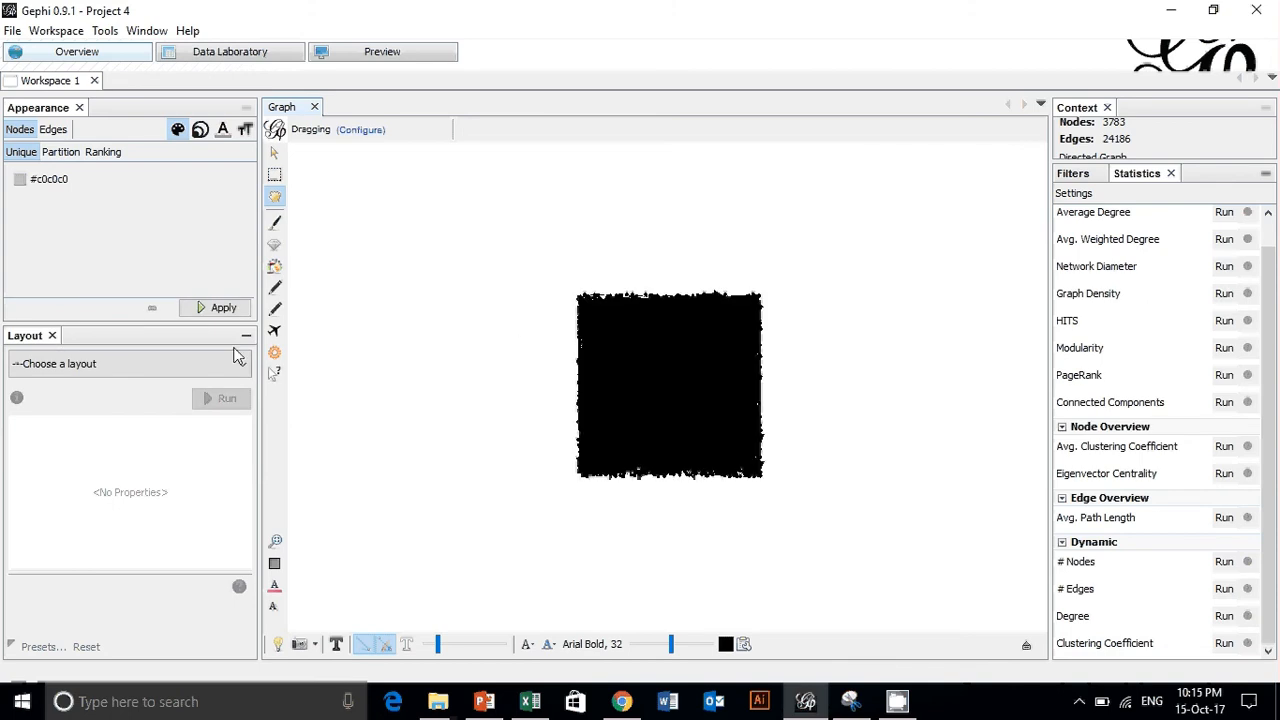
click(197, 366)
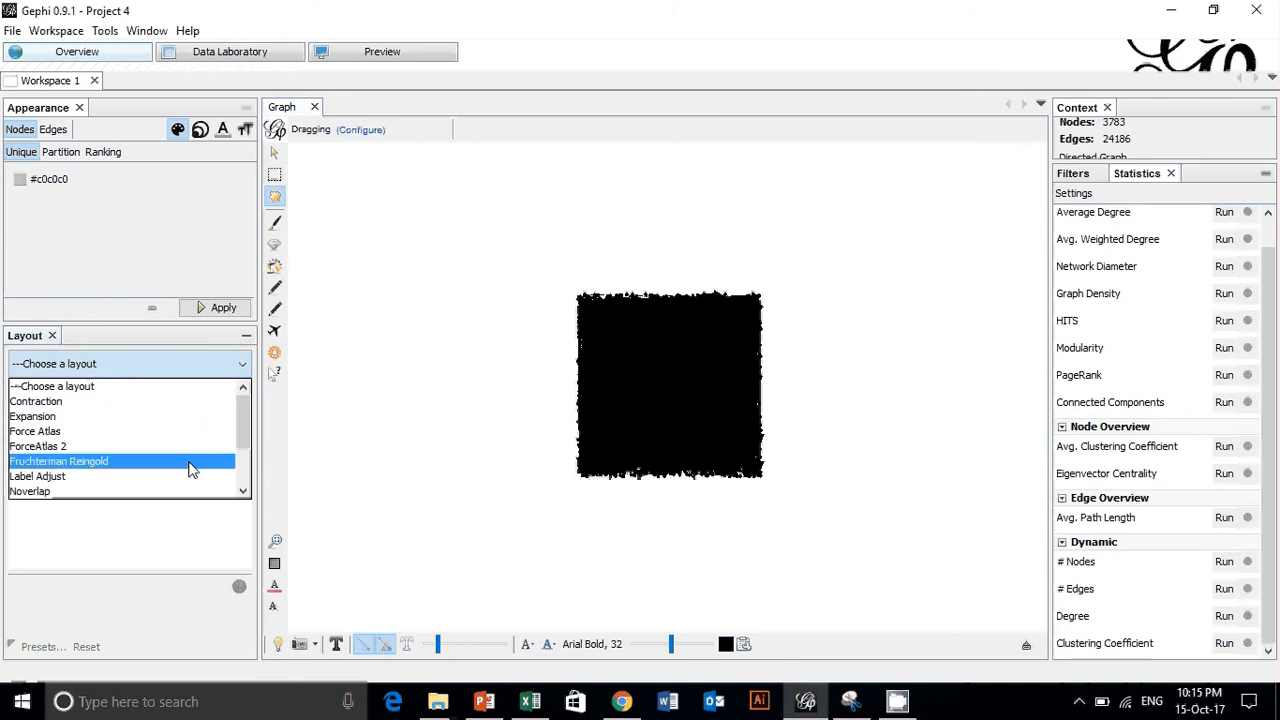
click(137, 463)
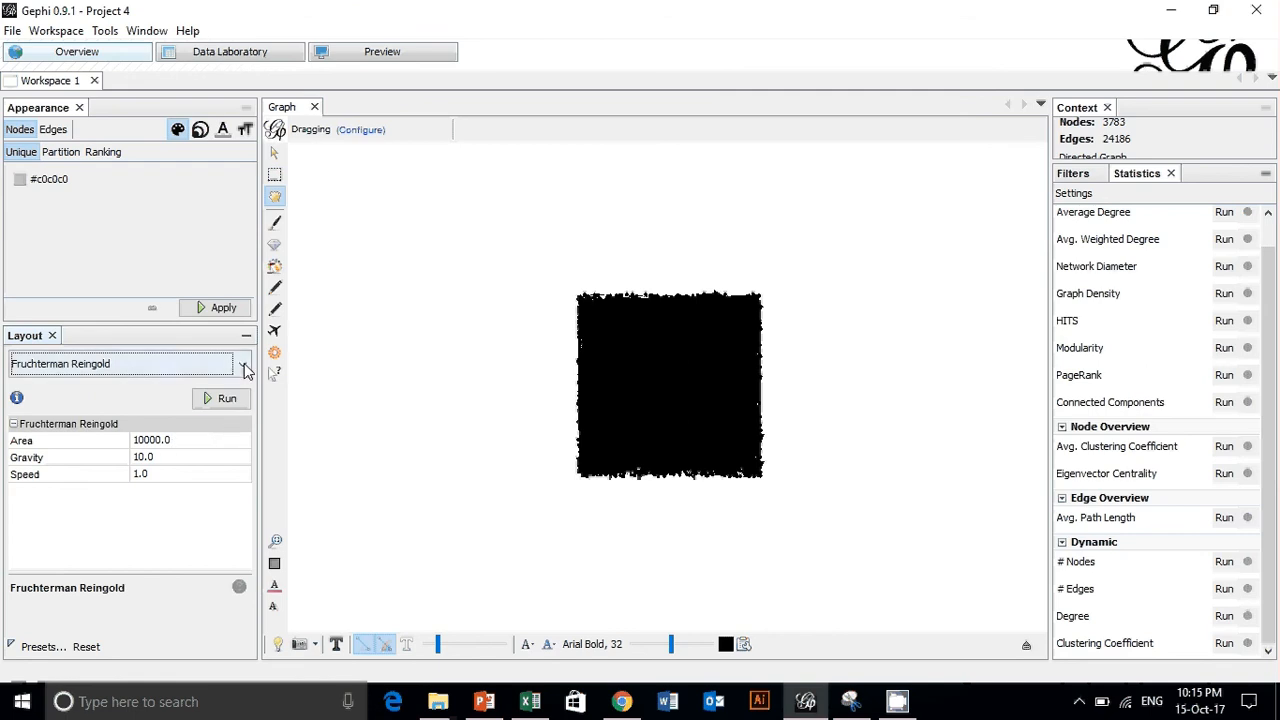
click(245, 366)
click(191, 433)
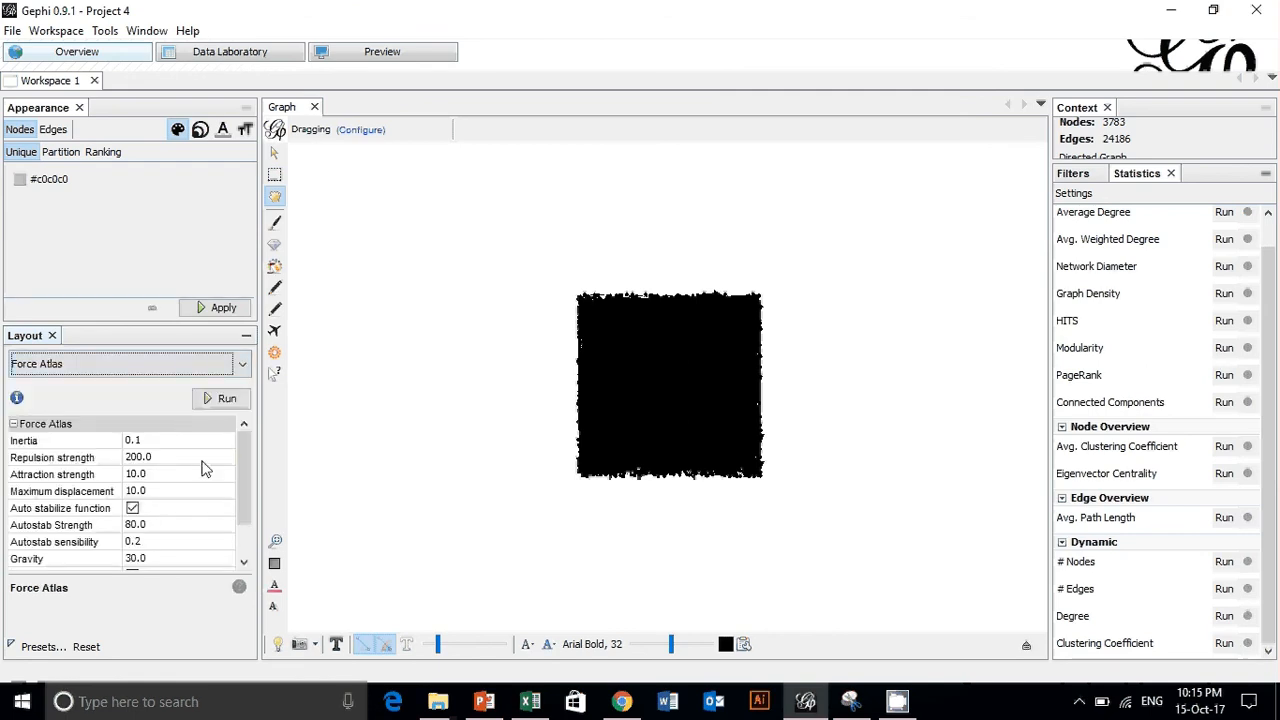
- Set the Force Atlas gravity to 3 and its speed to 1000
scroll(203, 468, down, 2)
scroll(205, 462, up, 2)
scroll(190, 502, down, 2)
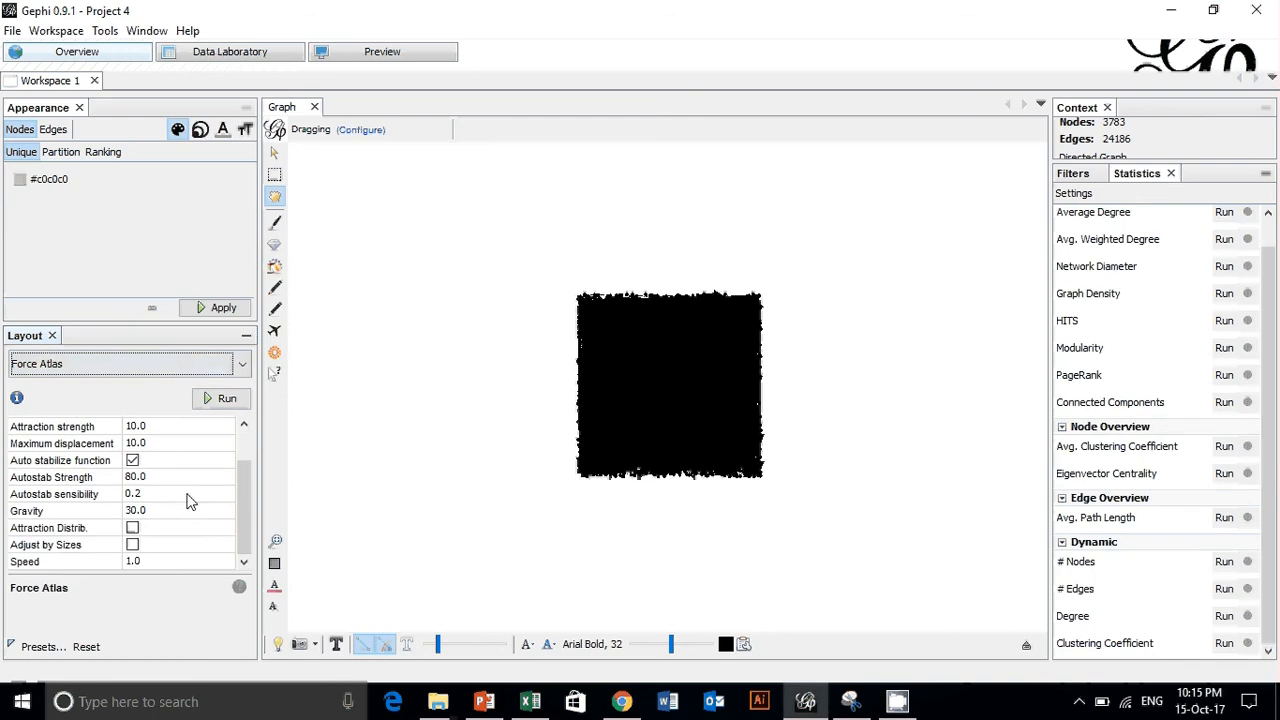
scroll(182, 509, up, 2)
scroll(182, 509, down, 2)
click(137, 511)
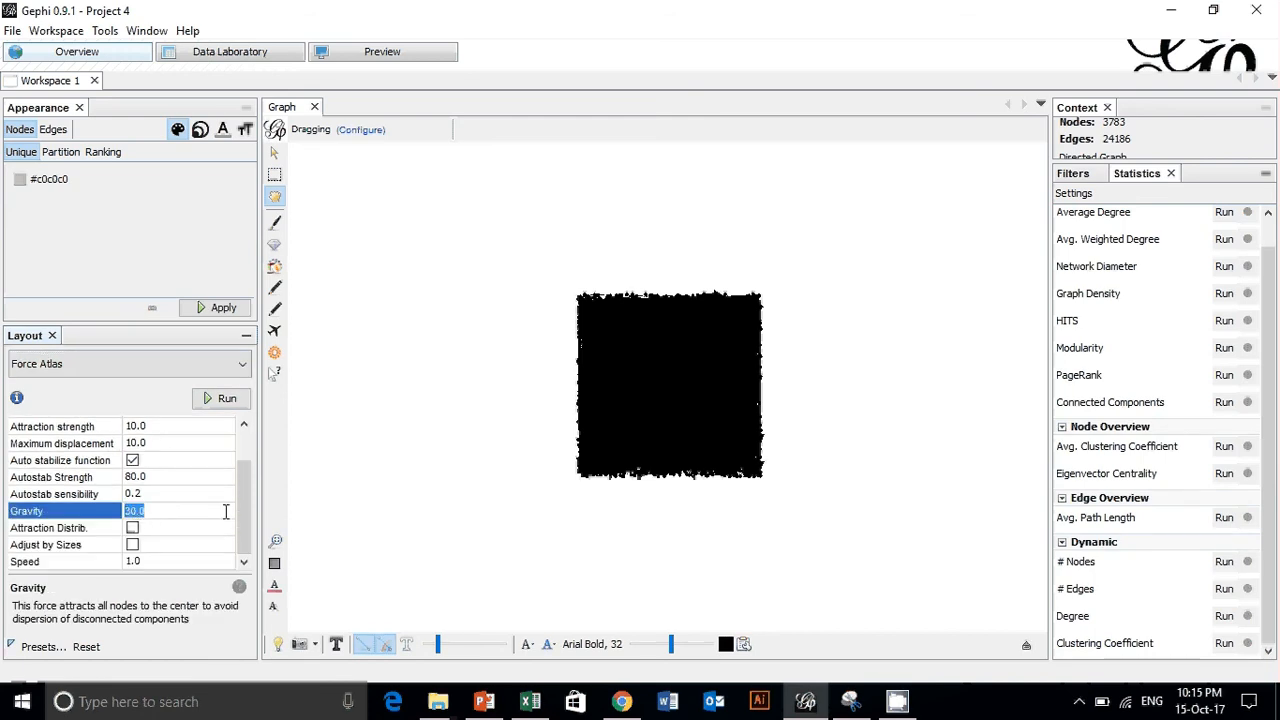
text(3)
click(154, 562)
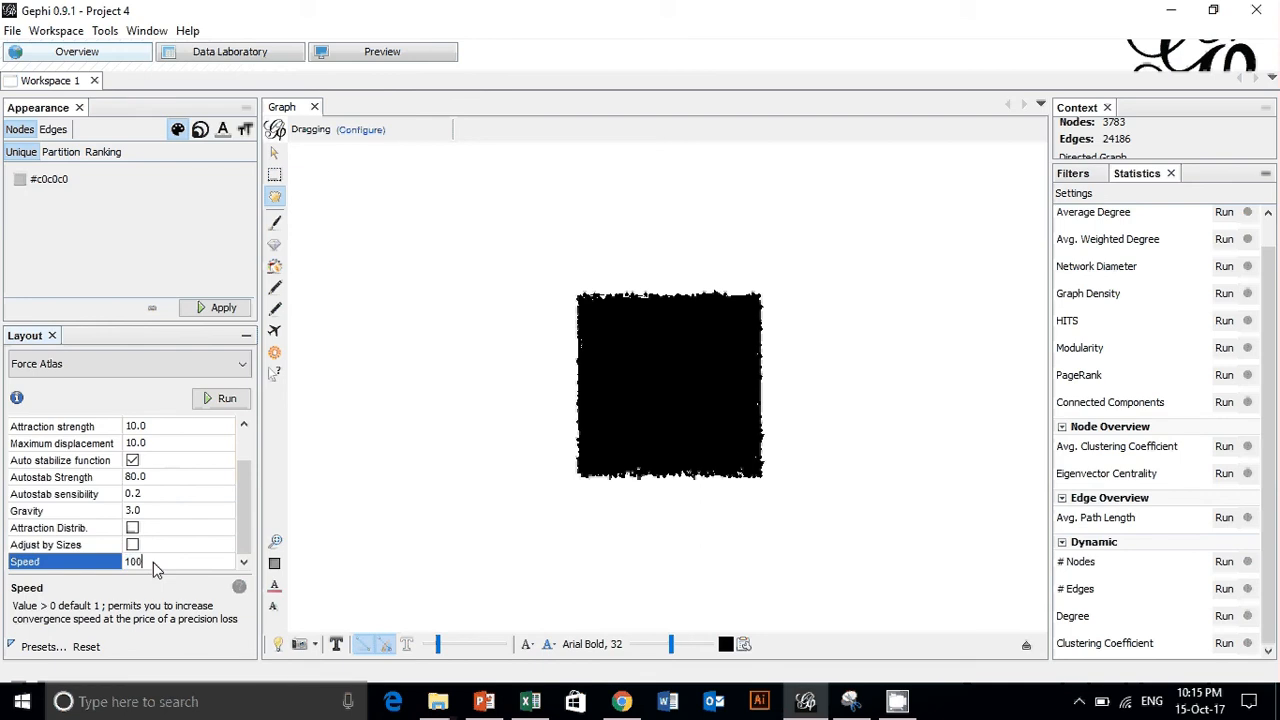
text(1000)
- Set the Force Atlas repulsion strength to 1000
scroll(153, 562, up, 2)
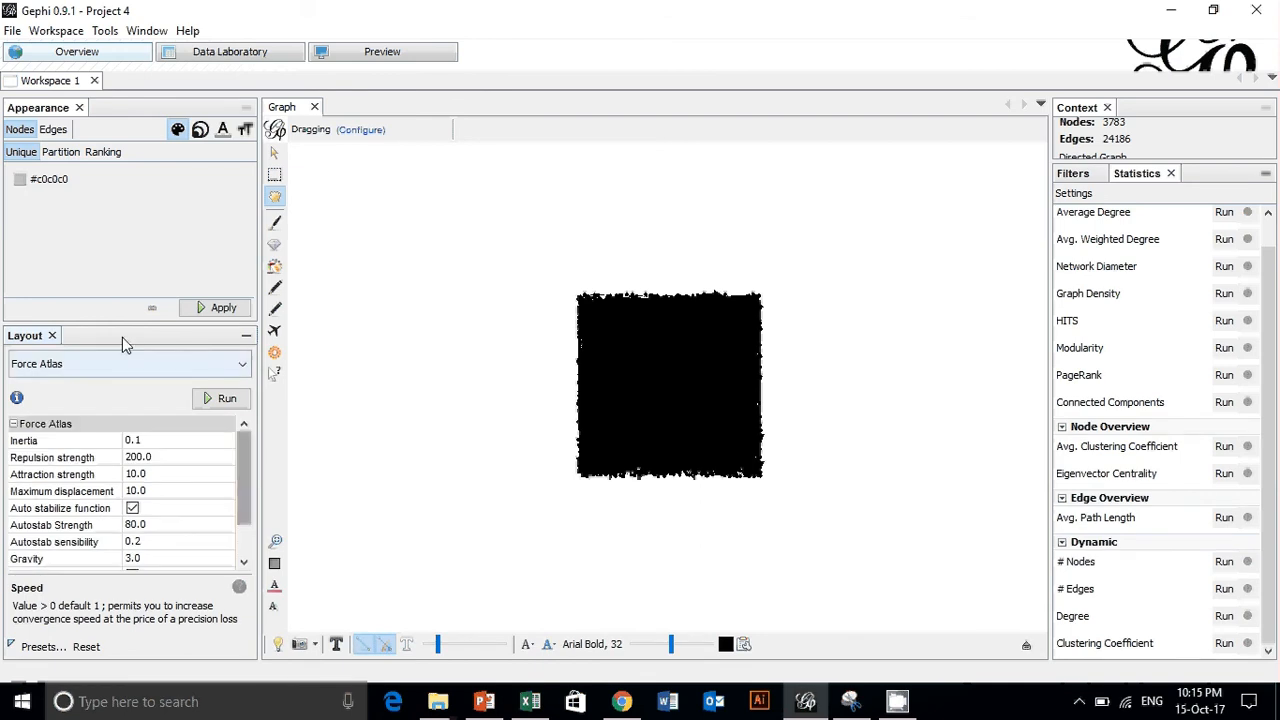
click(153, 458)
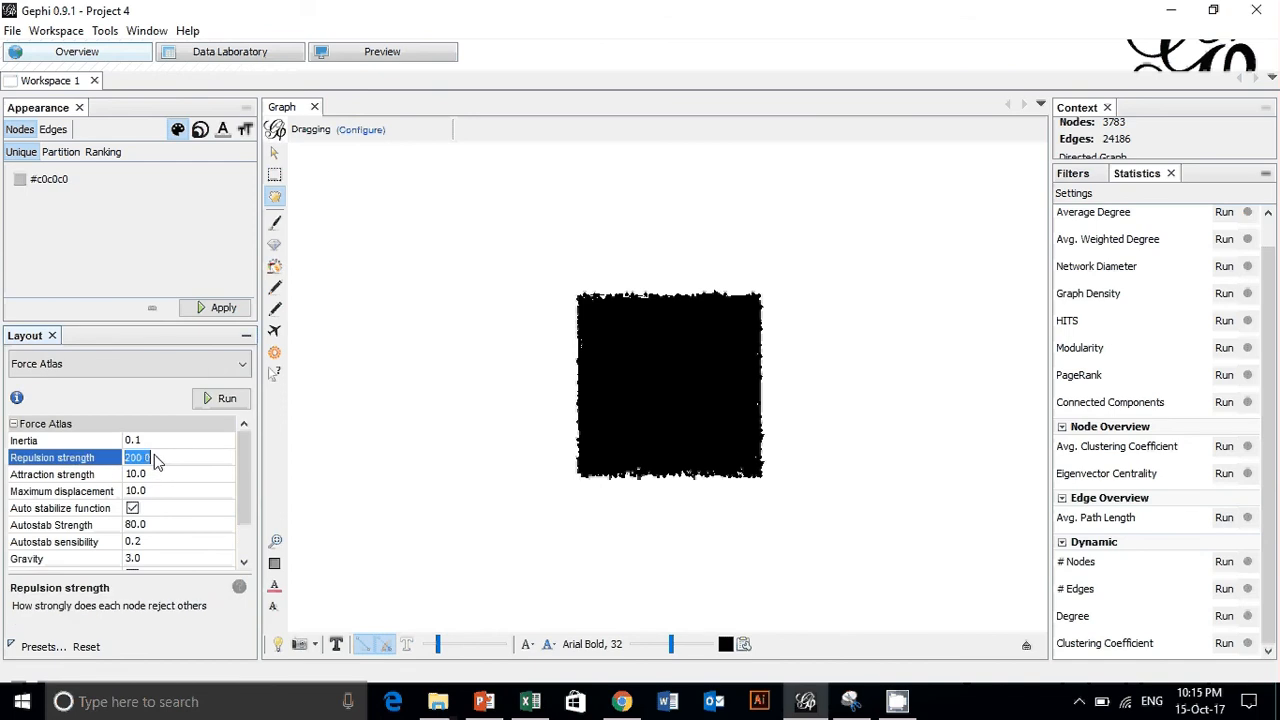
text(1000)
- Run the Force Atlas layout, reducing the edge thickness to the minimum meanwhile, and stop it once the nodes have spread
scroll(160, 483, down, 1)
click(227, 399)
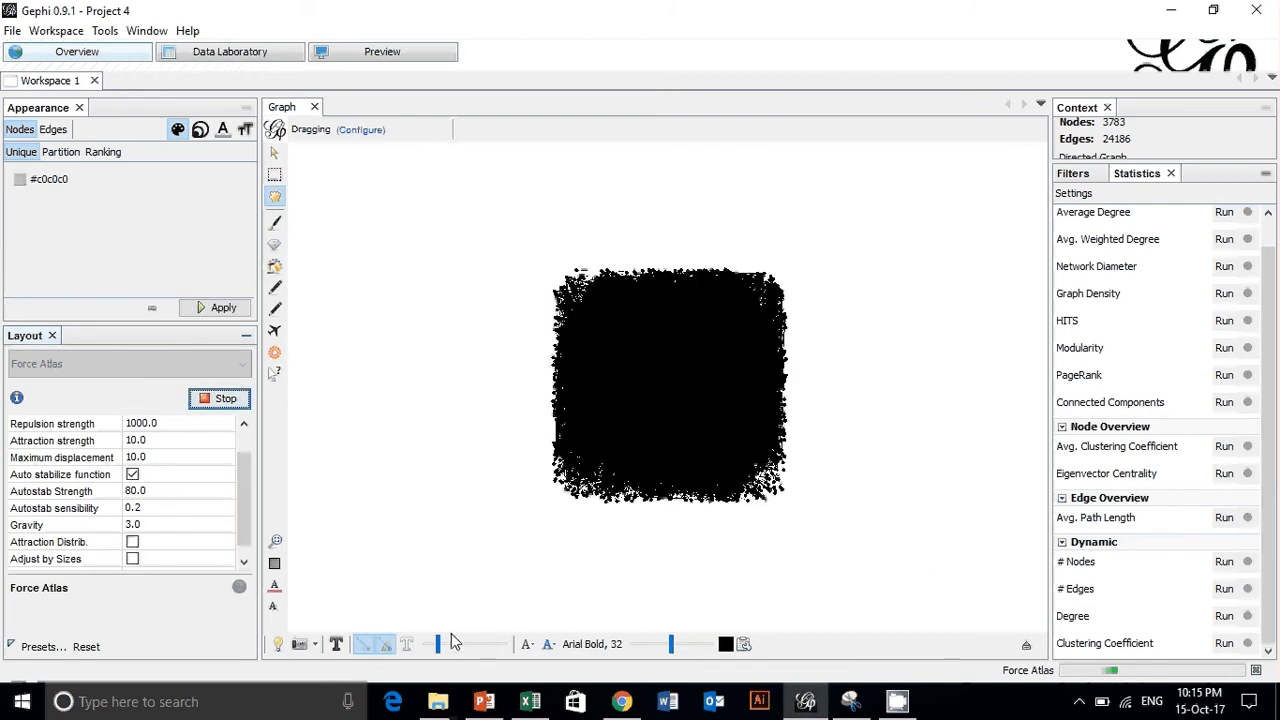
drag(435, 650, 414, 652)
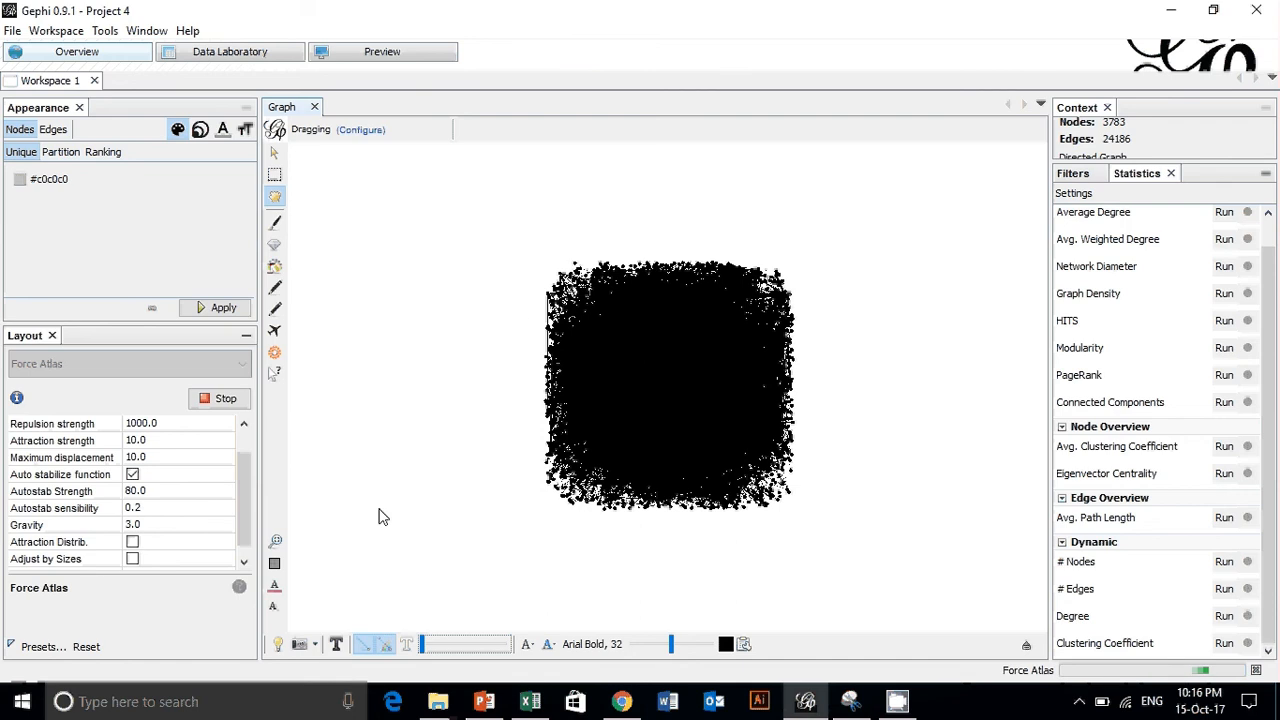
click(218, 401)
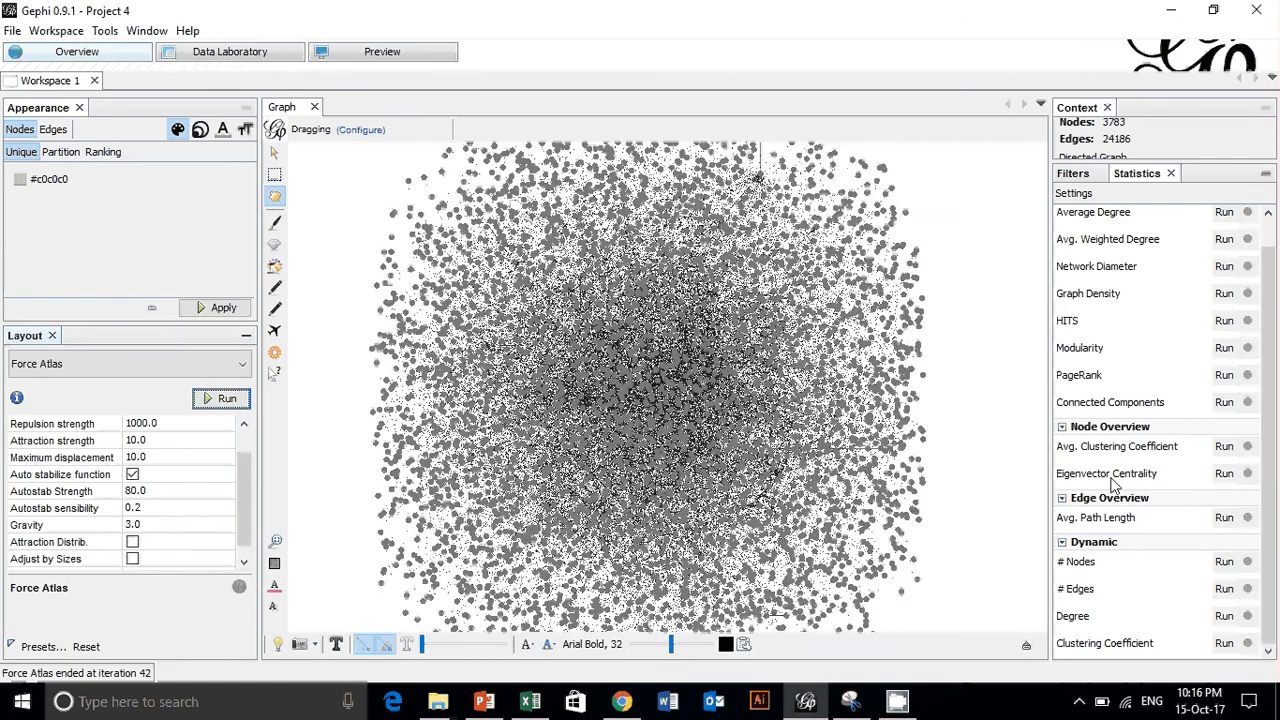
- Examine the distribution of the nodes in the graph close up and as a whole
scroll(1001, 452, up, 4)
scroll(786, 451, down, 5)
scroll(640, 455, up, 4)
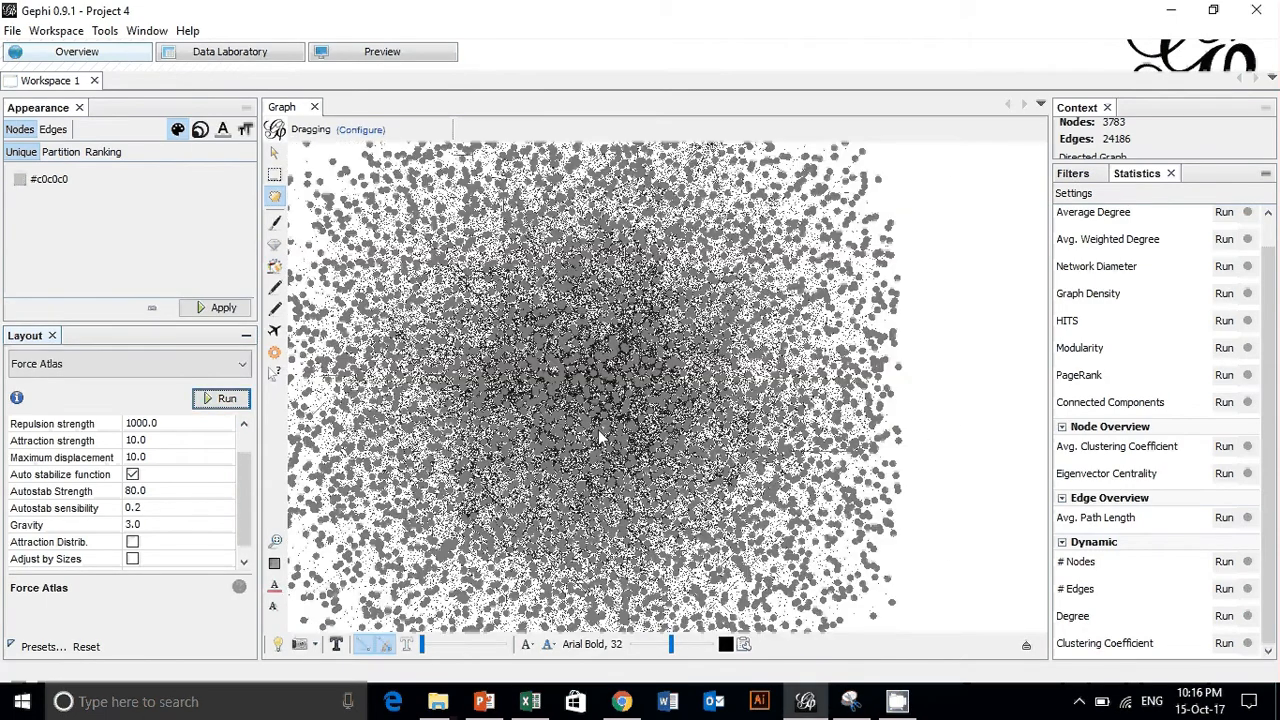
scroll(463, 620, down, 2)
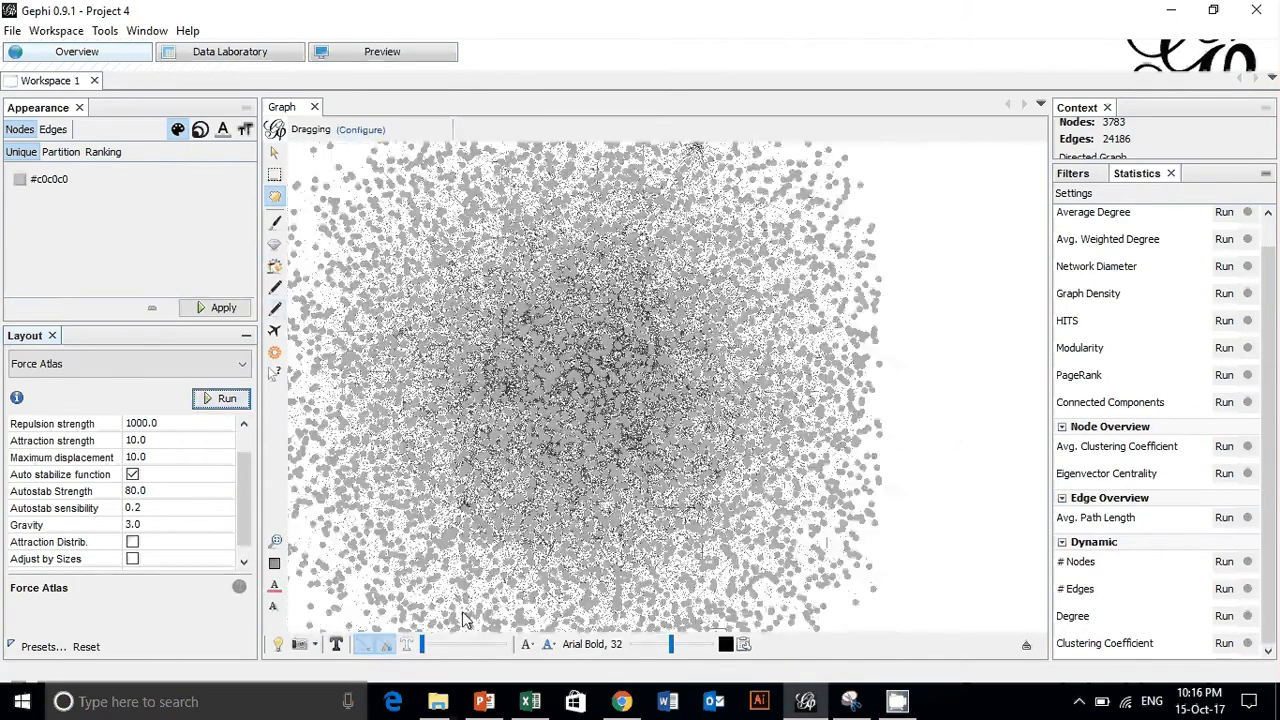
scroll(748, 455, down, 3)
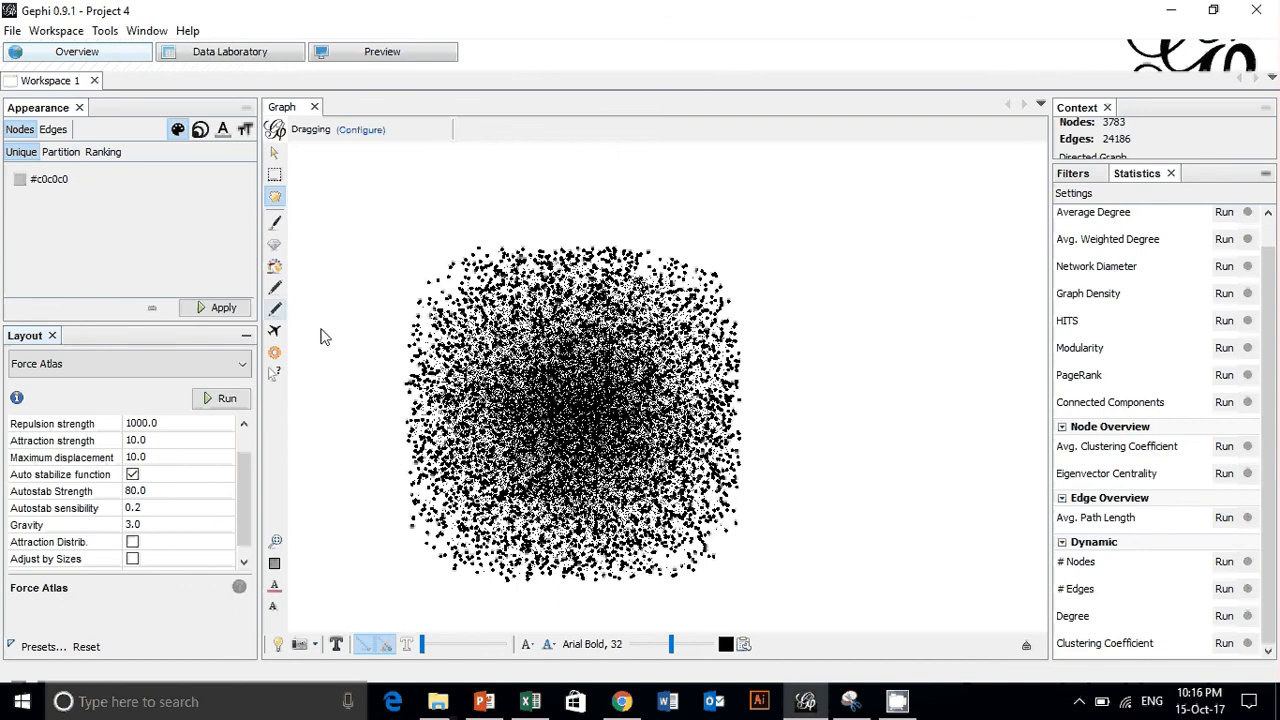
scroll(935, 518, up, 2)
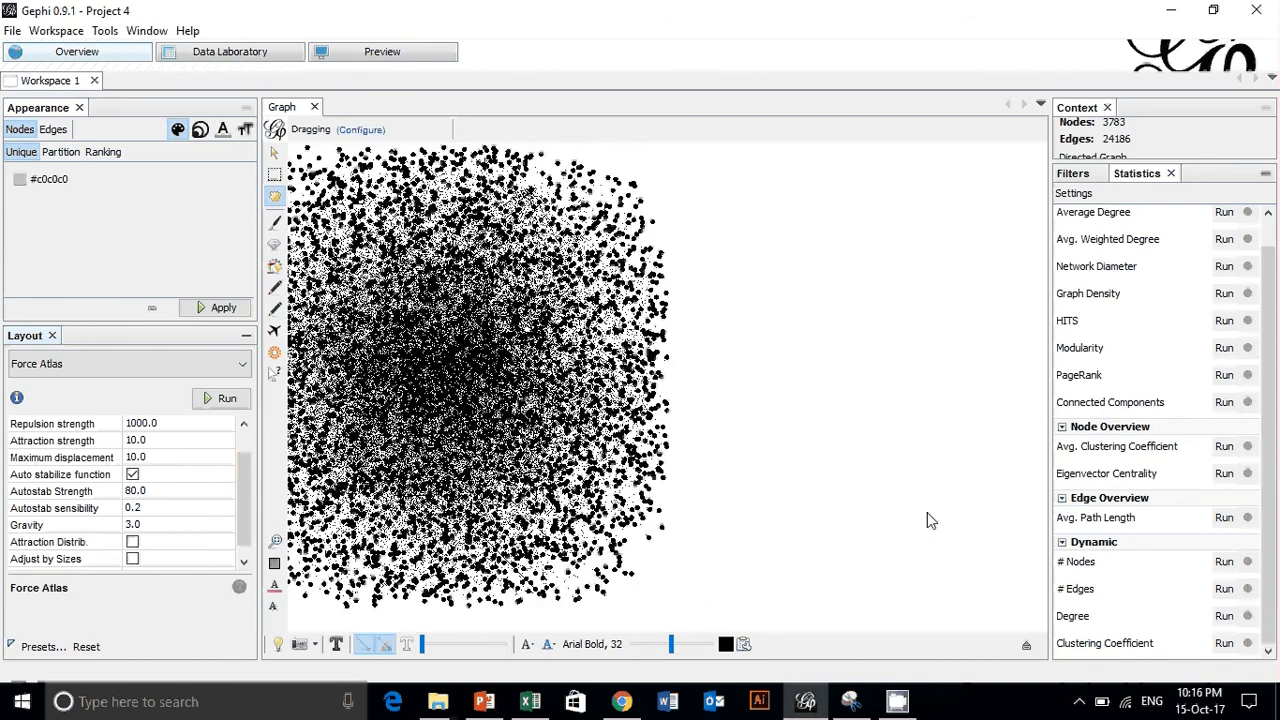
scroll(927, 512, down, 3)
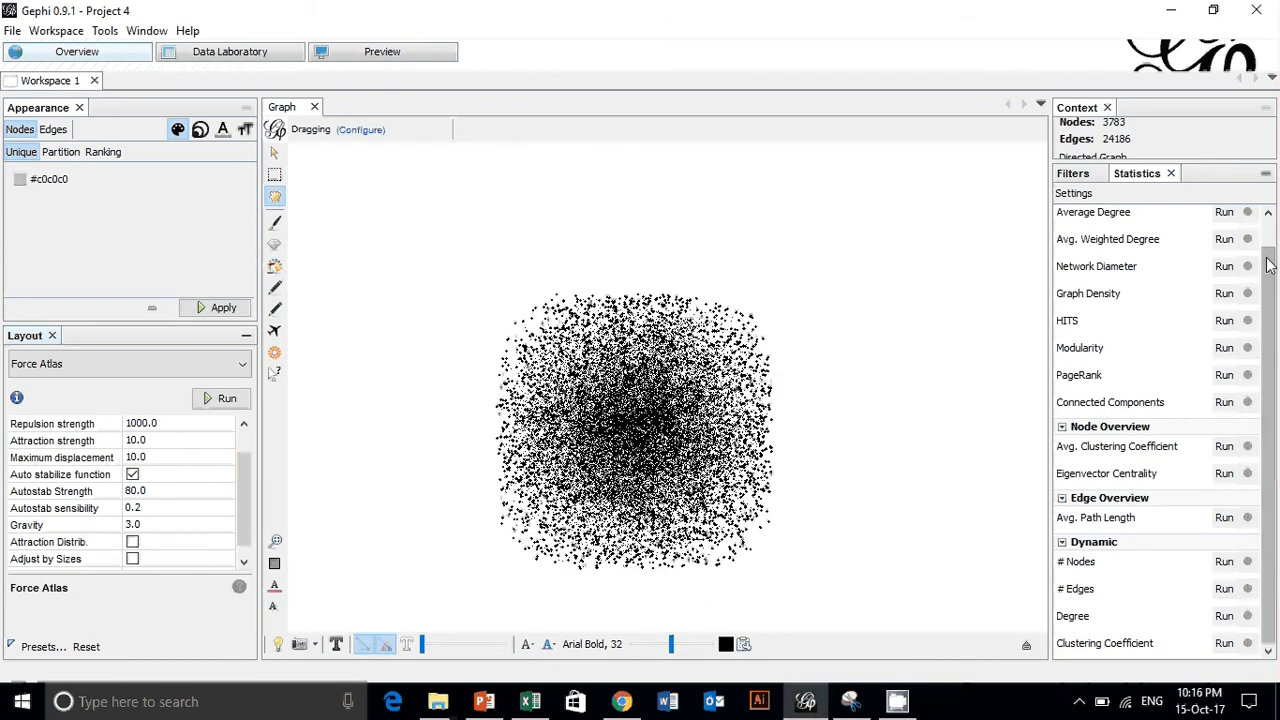
- Compute the Average Degree and Avg. Weighted Degree statistics and dismiss their reports
drag(1269, 260, 1270, 231)
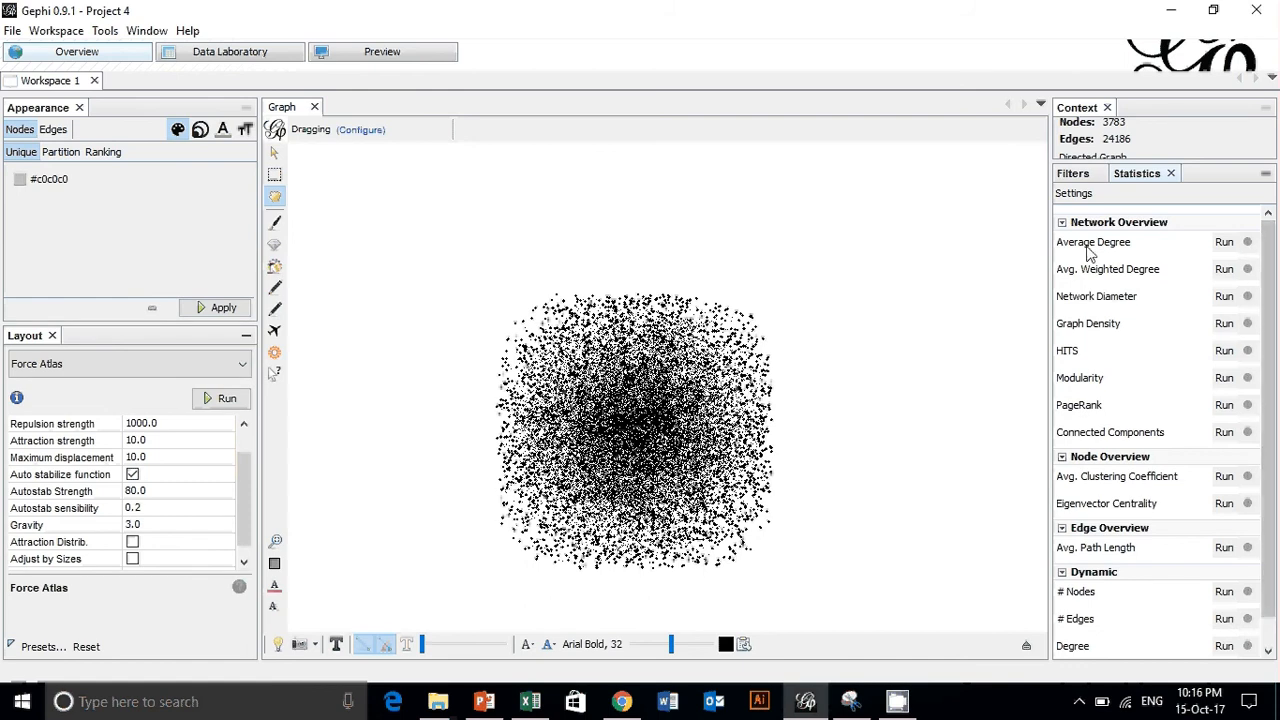
click(1226, 246)
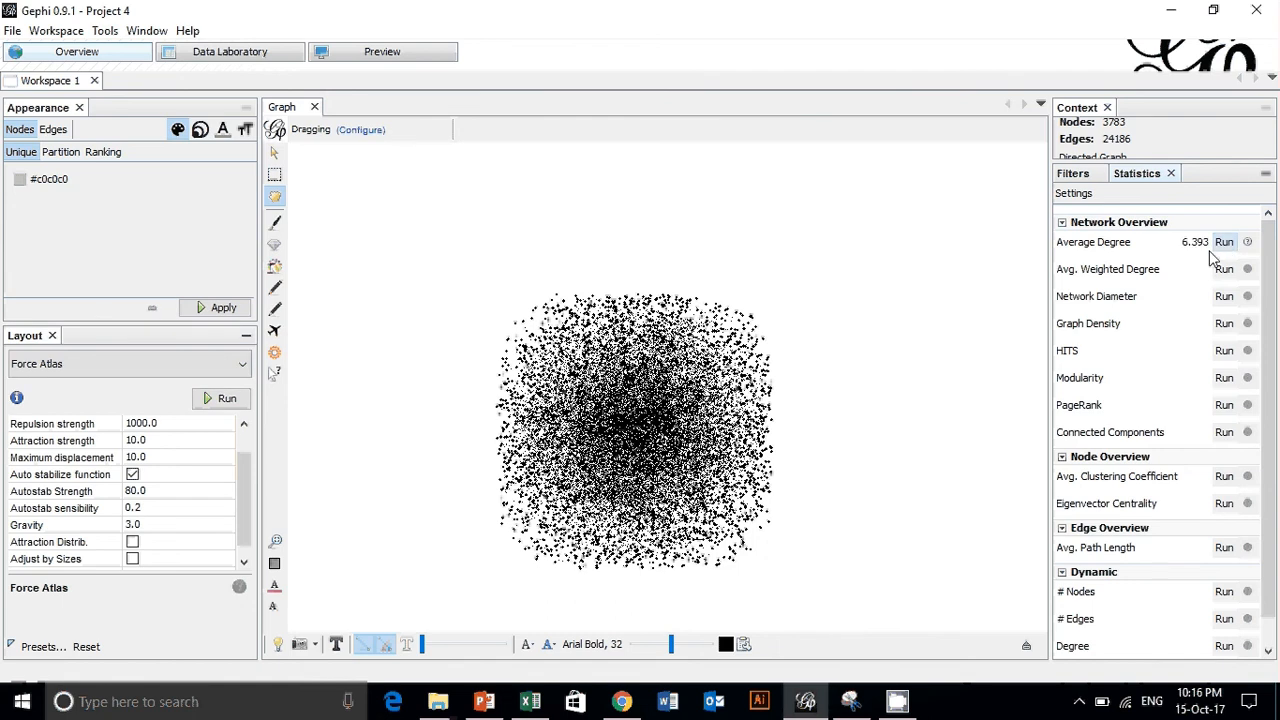
click(946, 74)
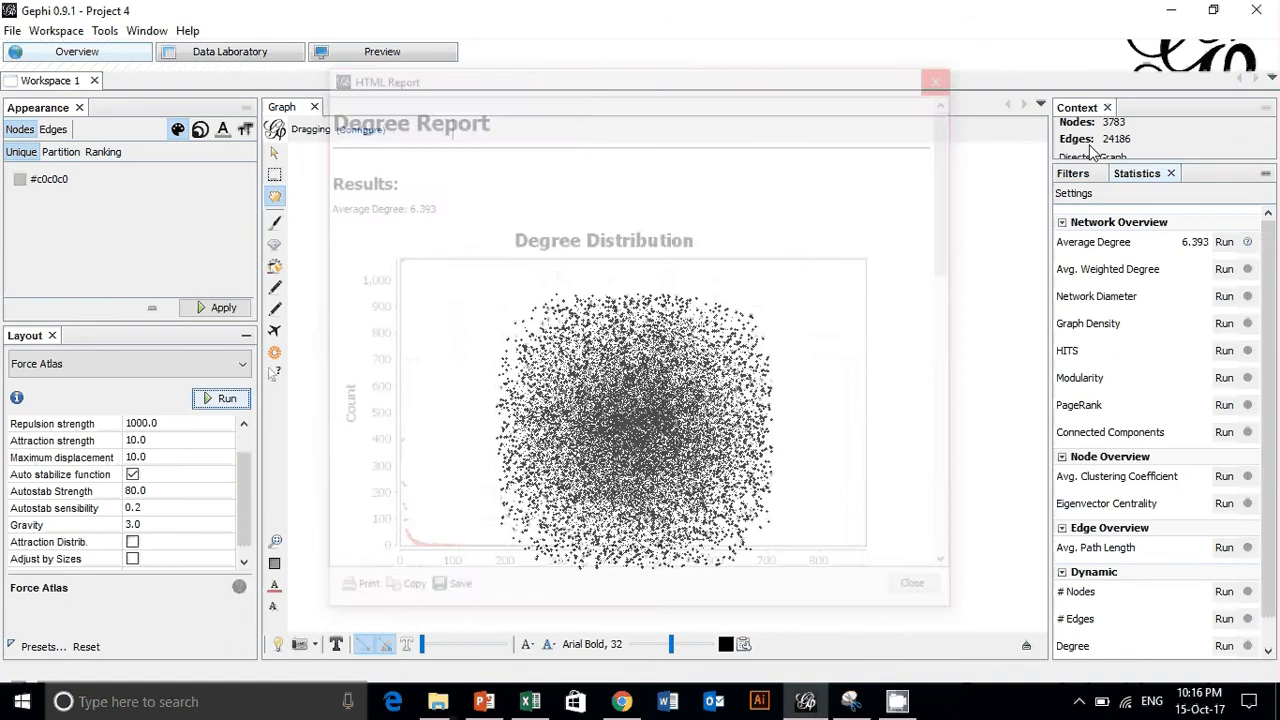
click(1222, 270)
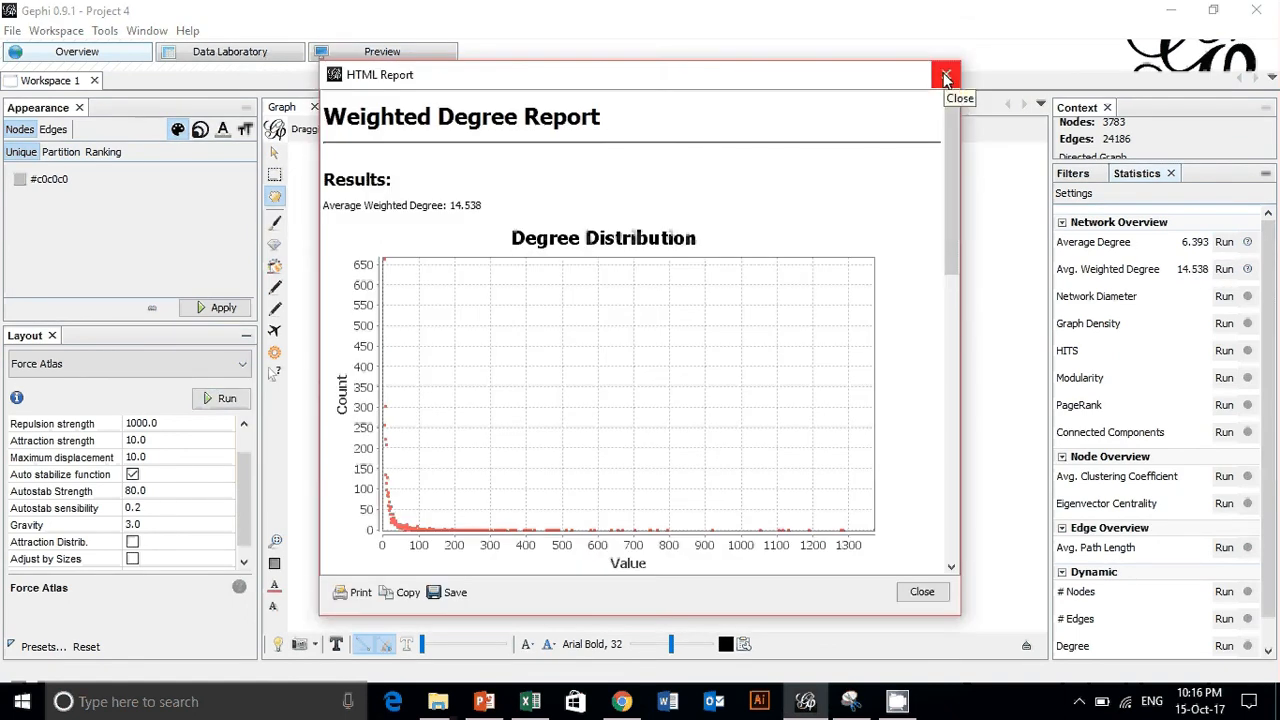
click(946, 76)
- Compute the Network Diameter as a directed graph without normalizing centralities and dismiss the report
click(1224, 296)
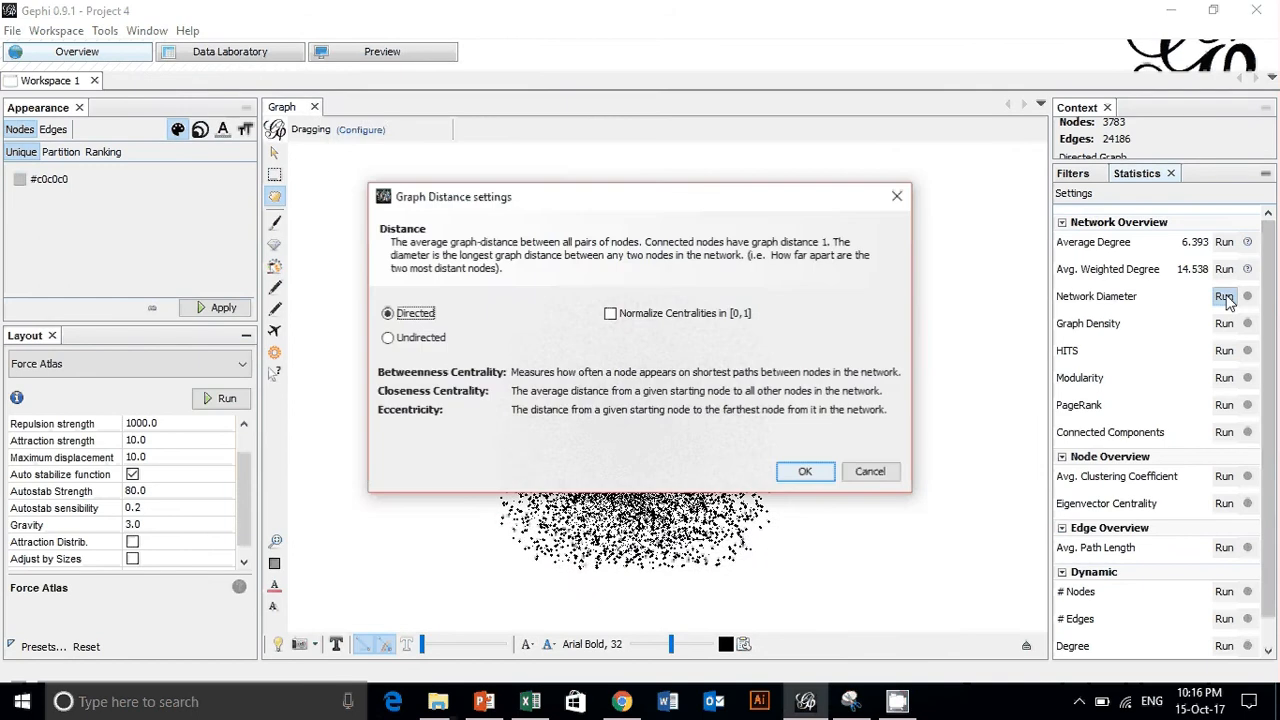
click(805, 471)
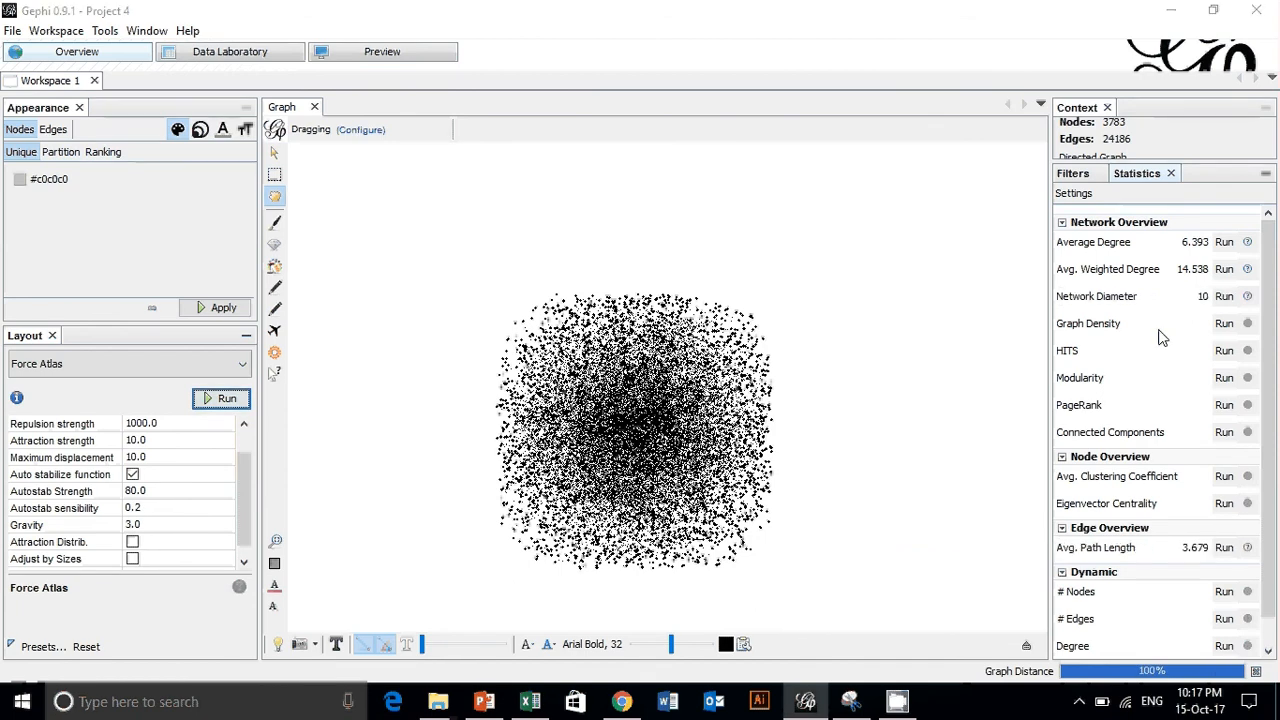
click(945, 75)
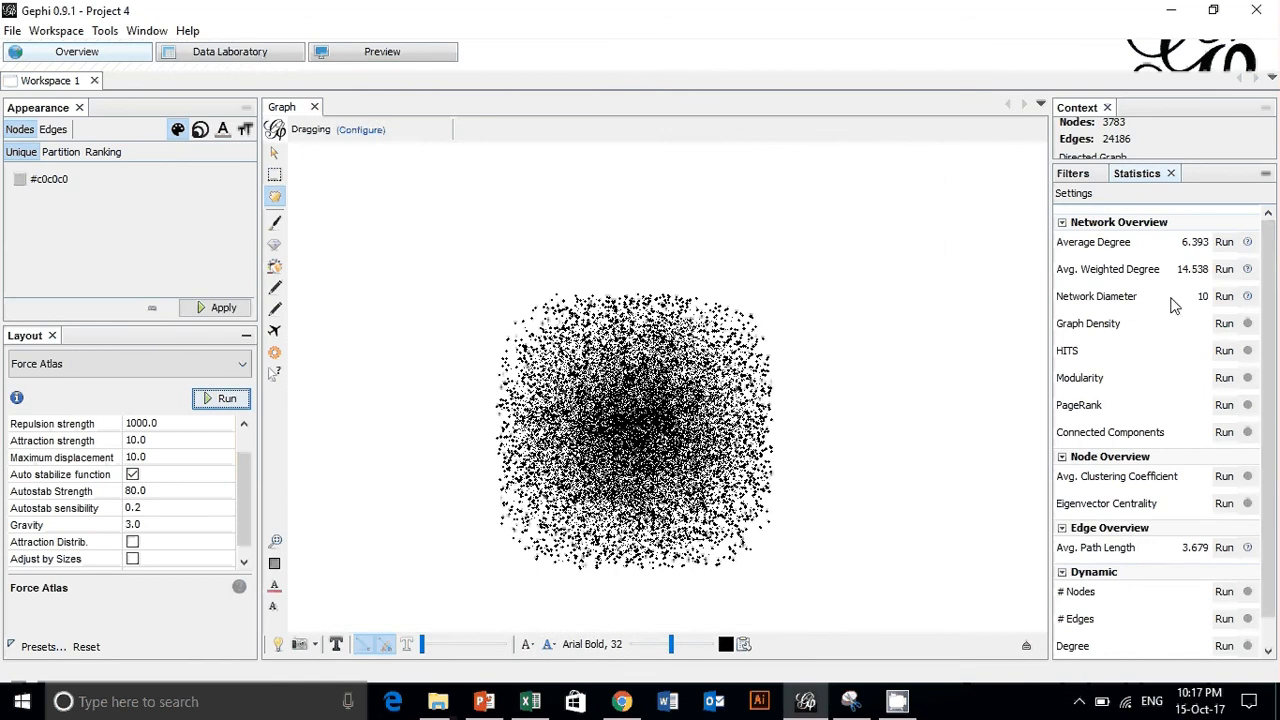
scroll(1175, 329, down, 2)
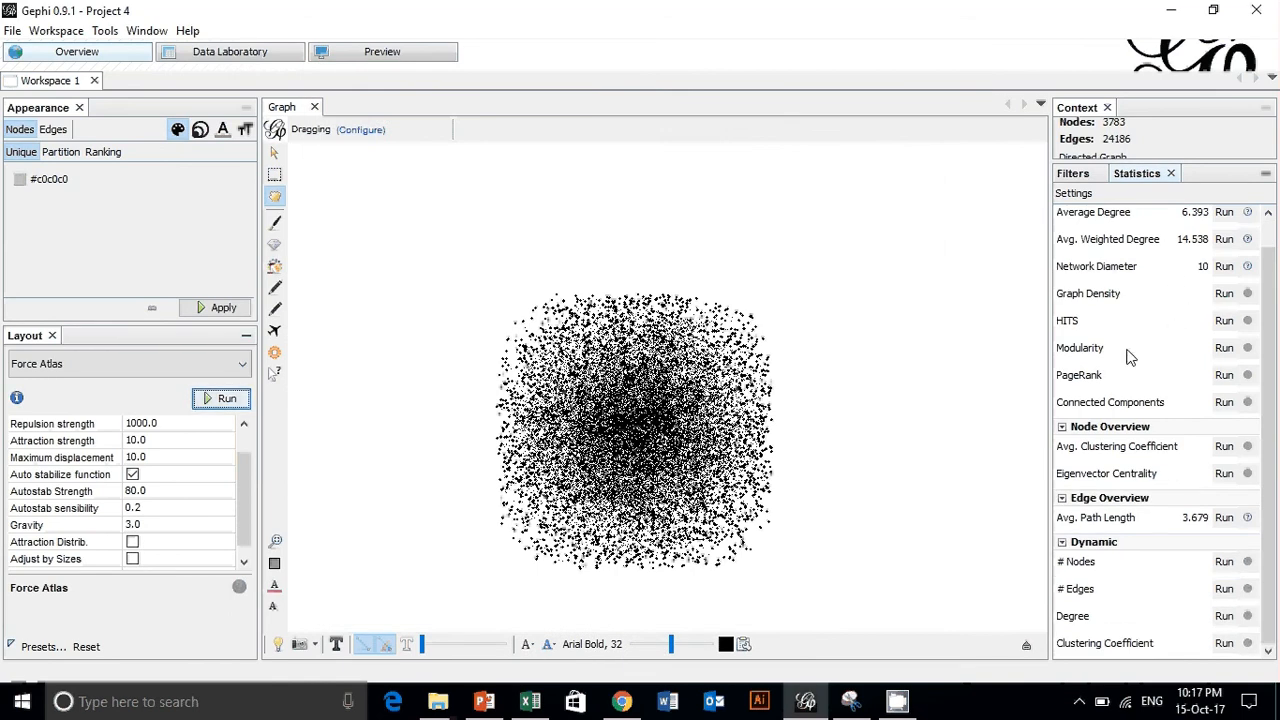
click(1224, 402)
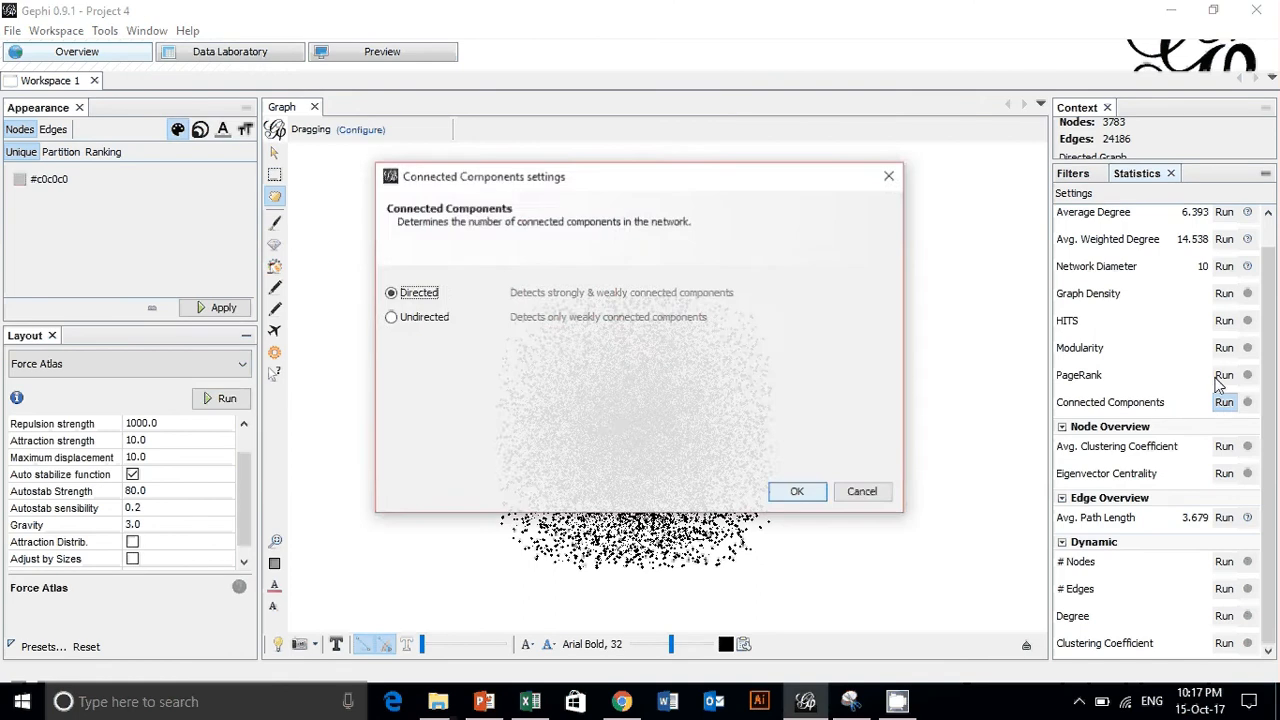
click(895, 188)
- Open the Data project from the Backup folder without saving the current project
click(10, 36)
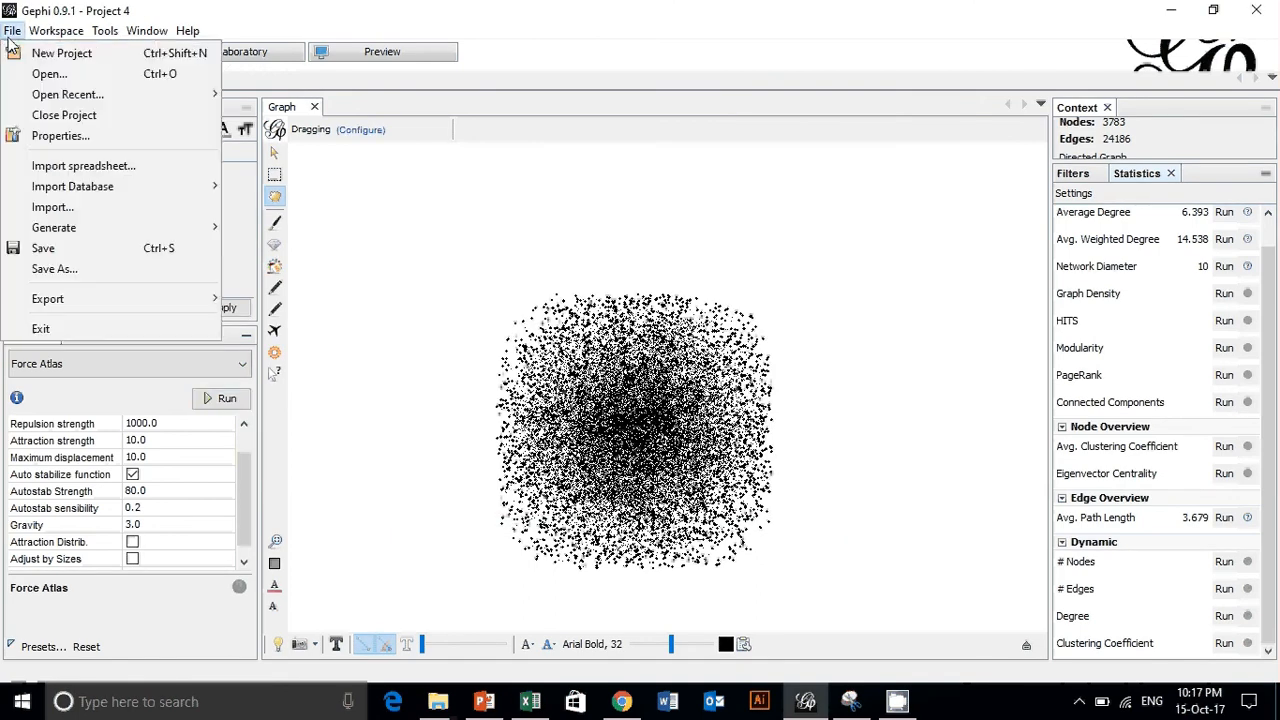
click(48, 74)
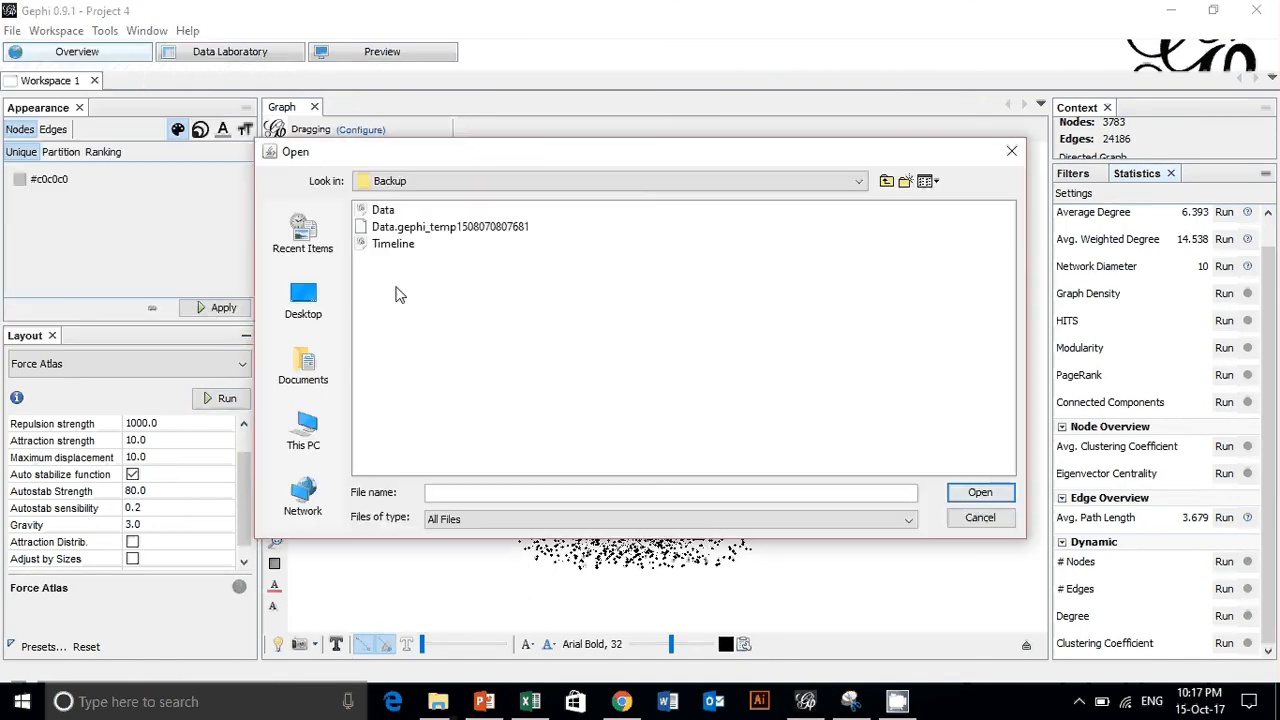
double_click(379, 212)
click(551, 413)
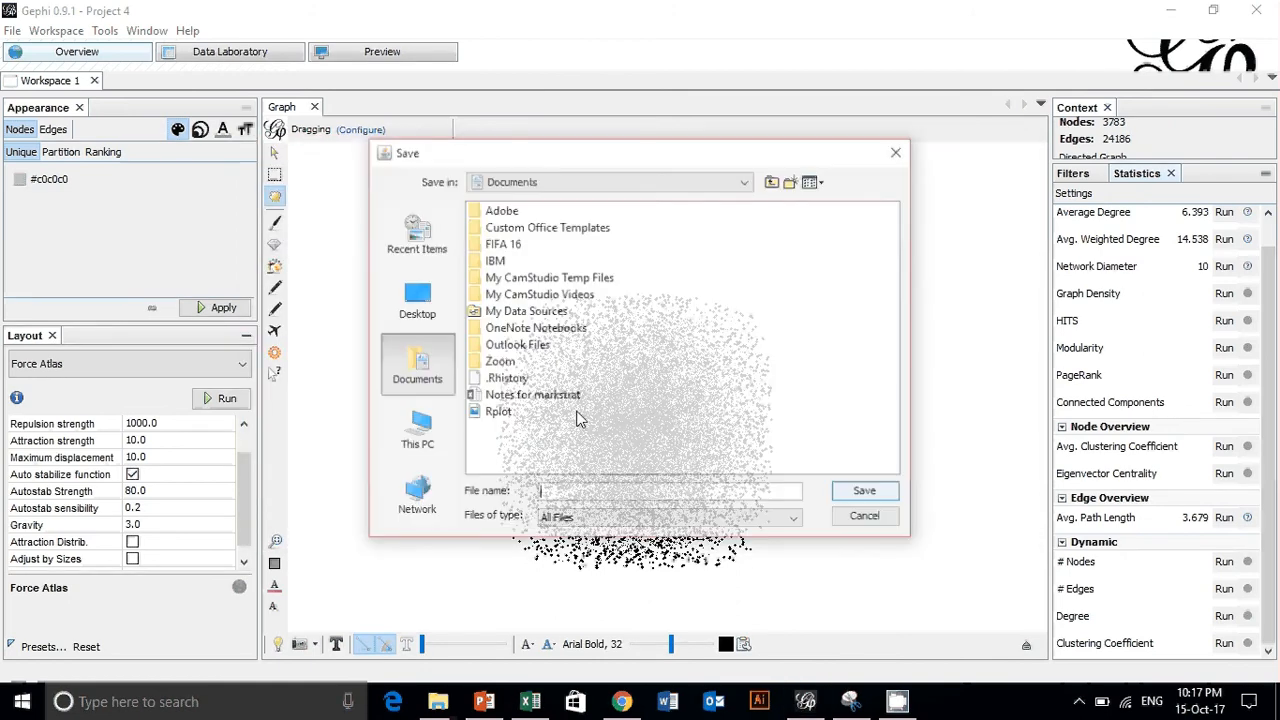
click(898, 151)
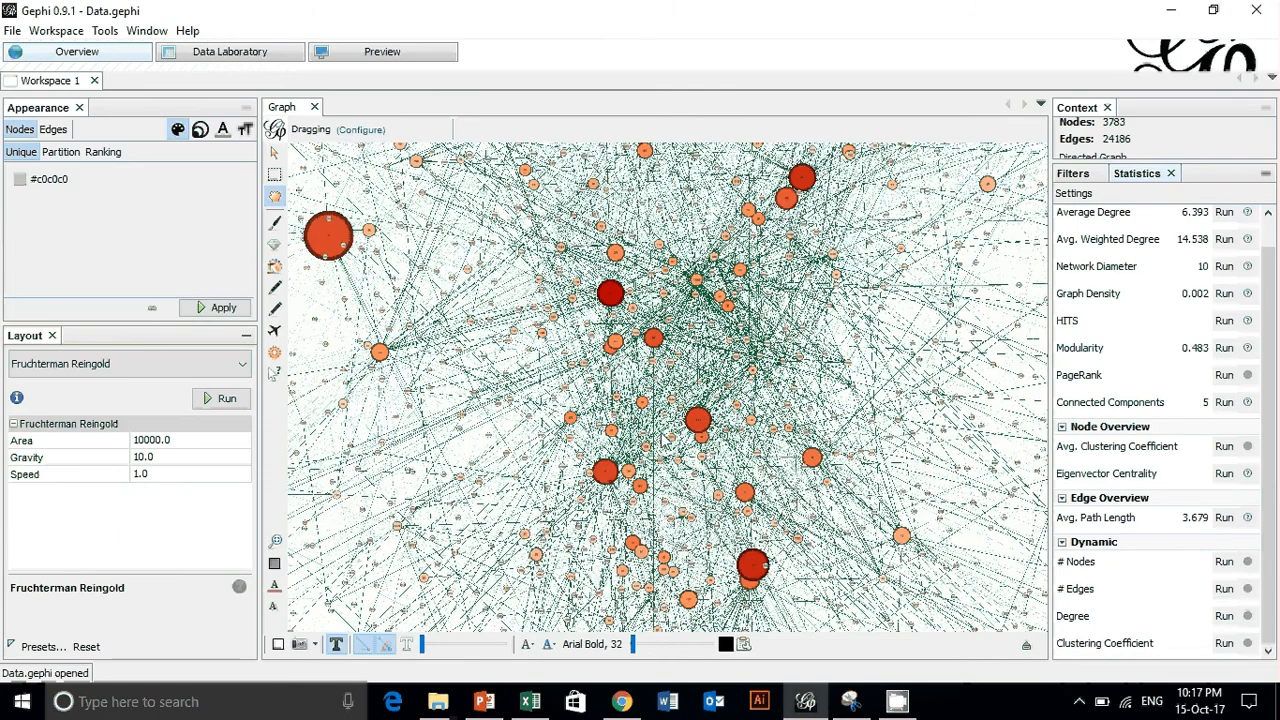
- Examine the opened project's network graph close up around the outer nodes and as a whole
scroll(778, 392, down, 5)
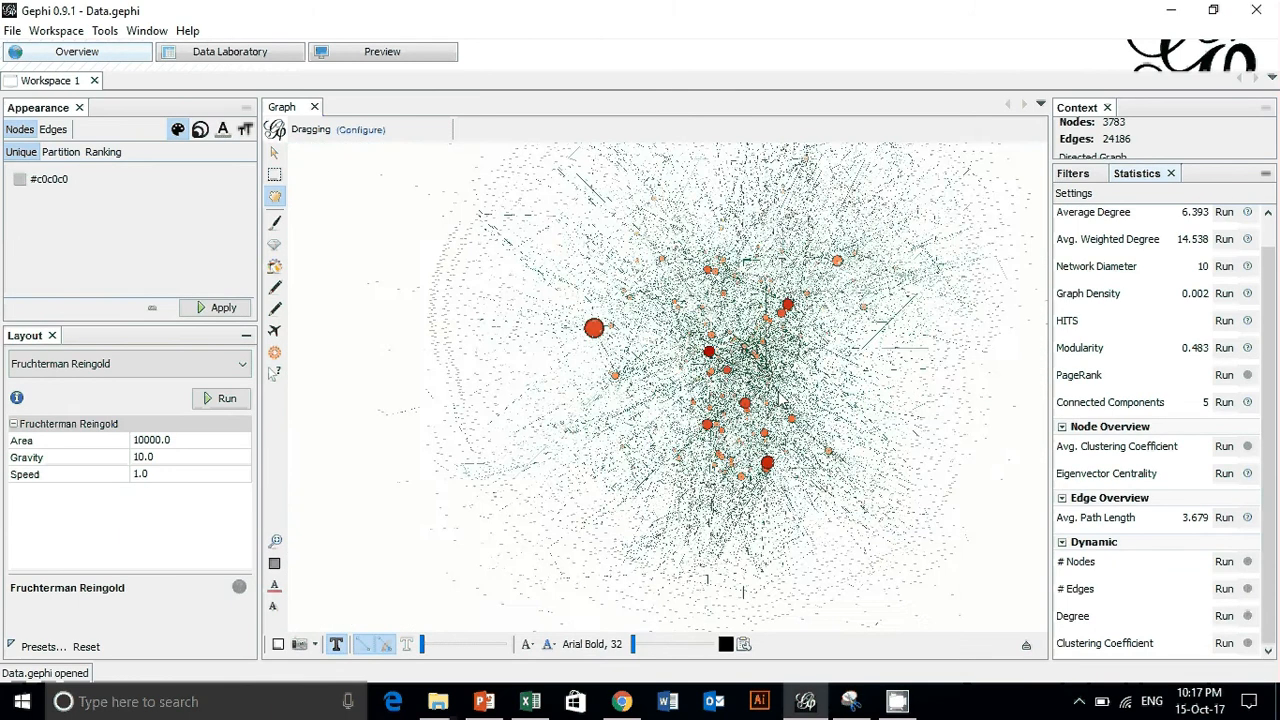
scroll(775, 408, up, 2)
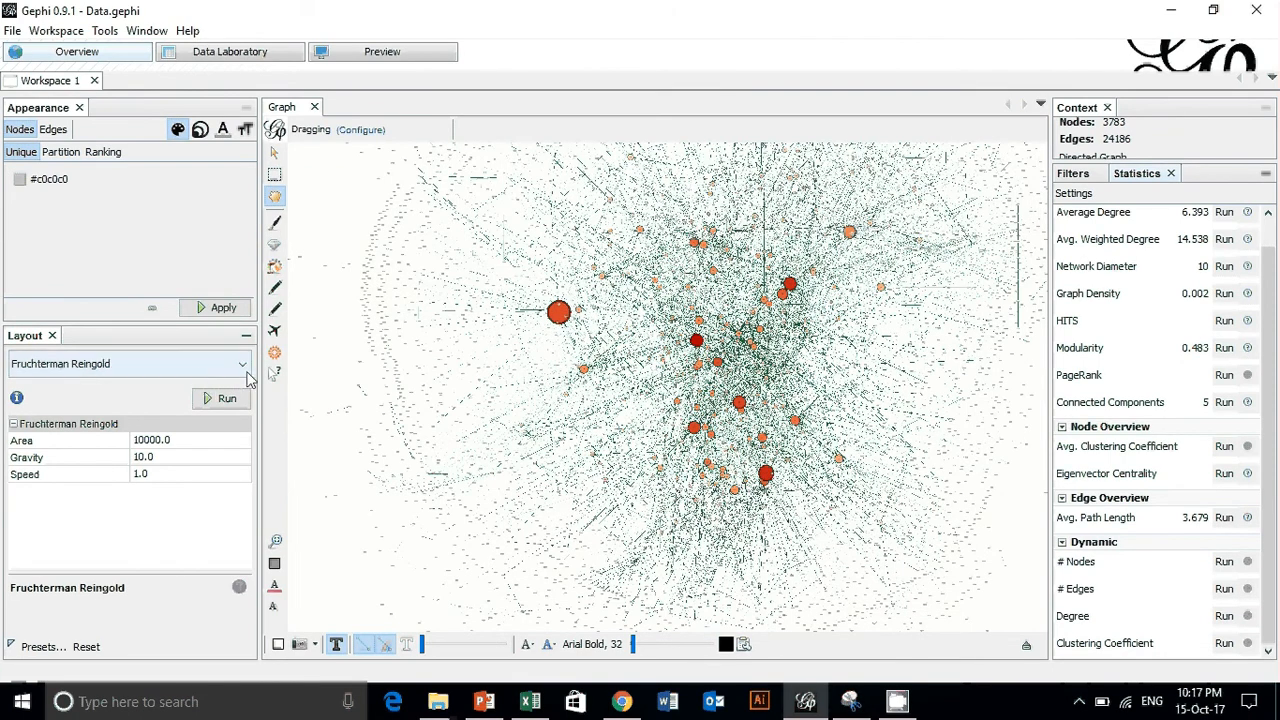
scroll(922, 393, up, 1)
scroll(922, 393, up, 5)
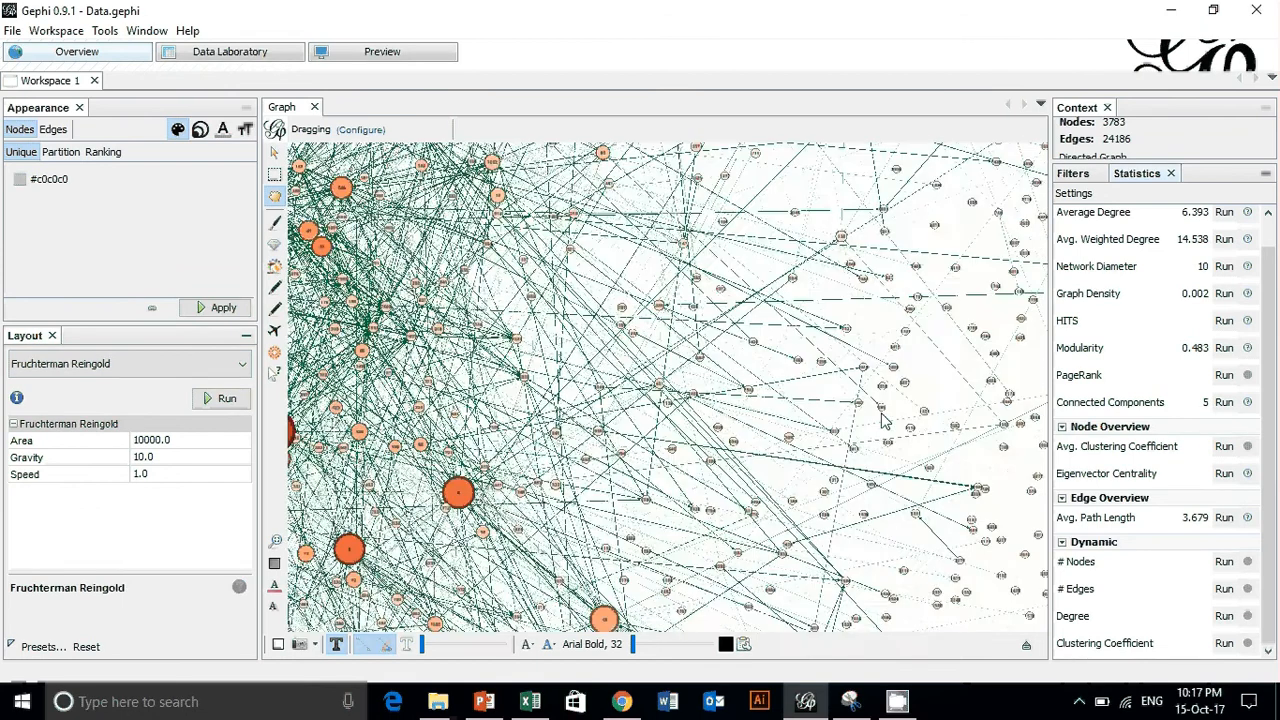
scroll(643, 314, down, 2)
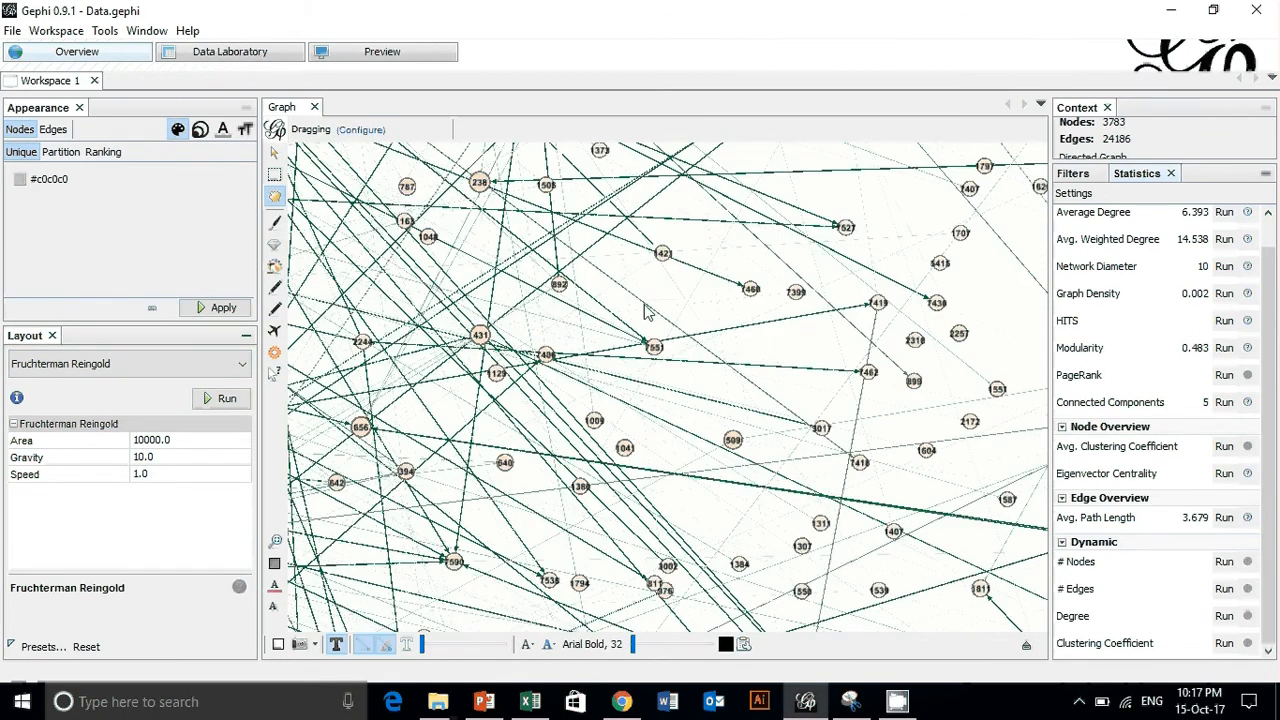
scroll(800, 613, down, 4)
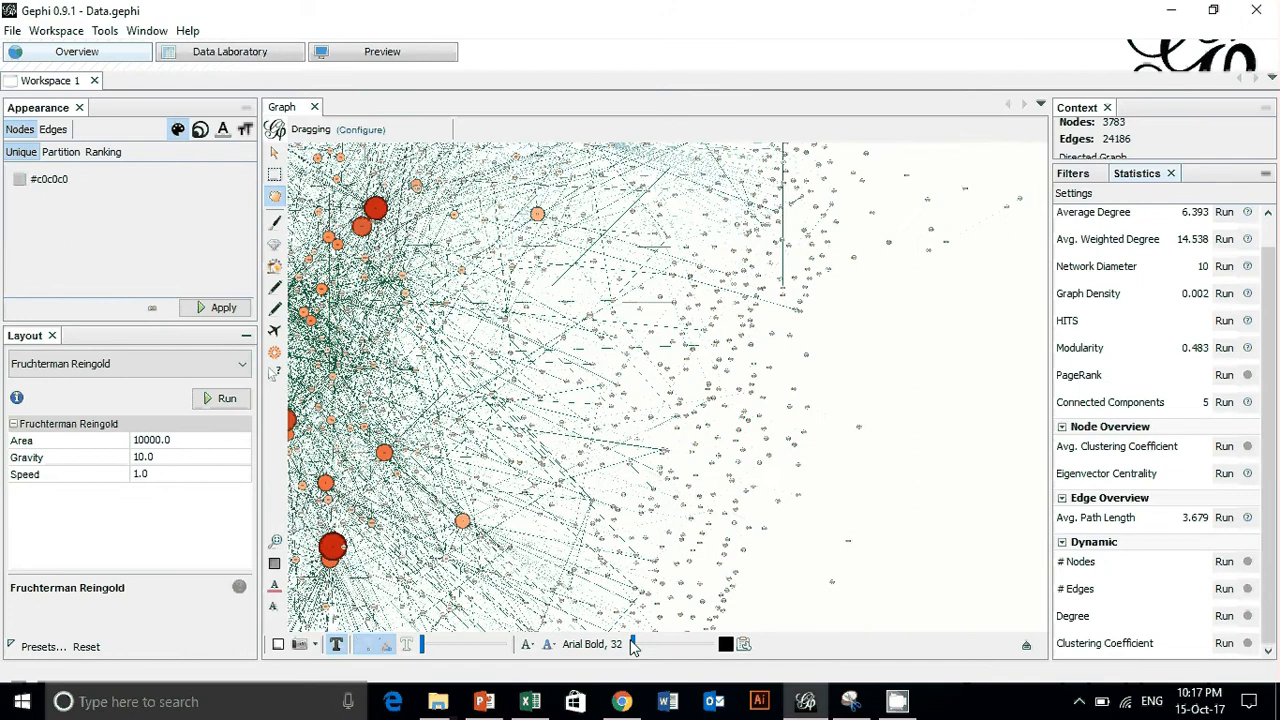
scroll(555, 515, down, 7)
scroll(418, 456, up, 6)
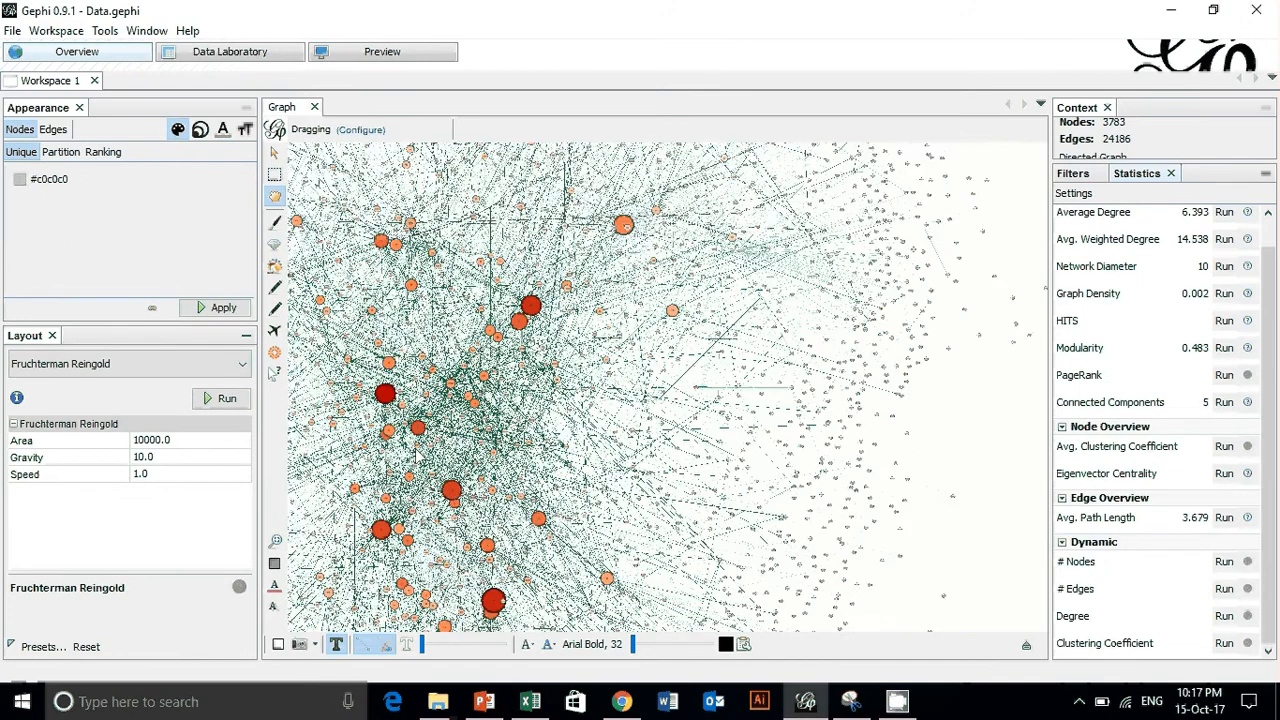
scroll(418, 456, up, 2)
scroll(660, 430, down, 5)
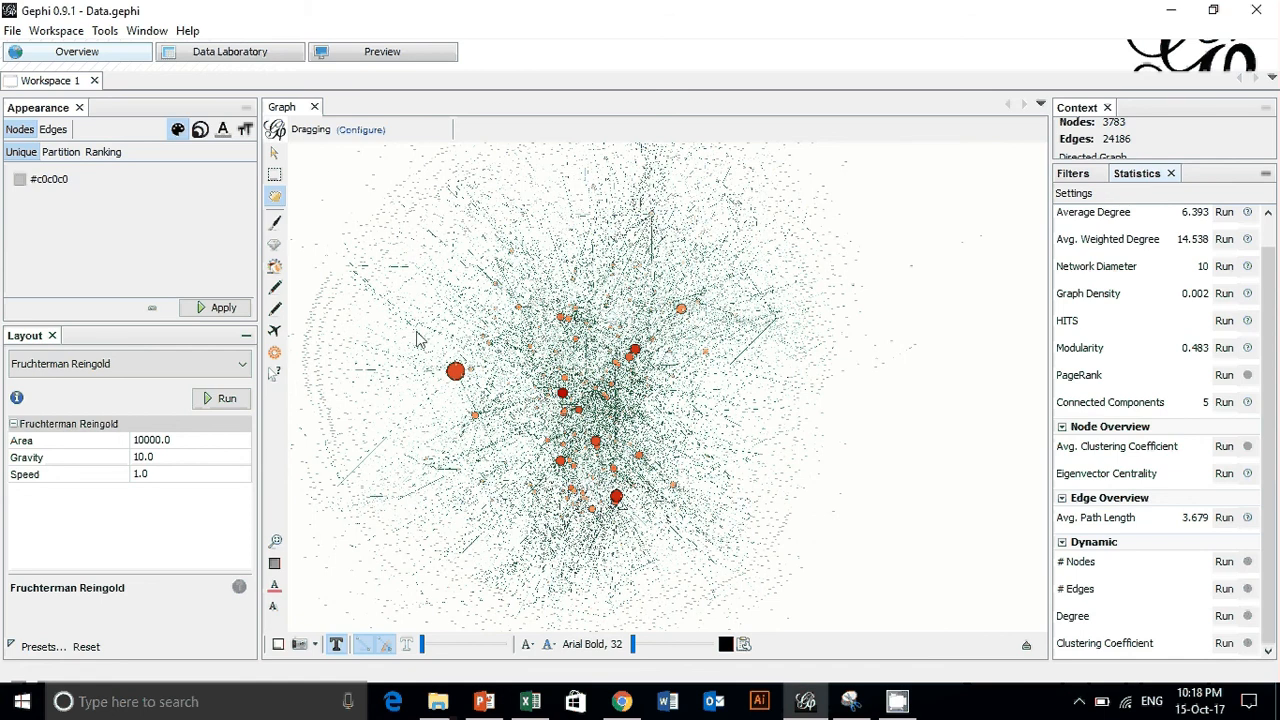
- Show the nodes table in the Data Laboratory and widen the Weighted In-Degree column so its full heading fits
click(229, 57)
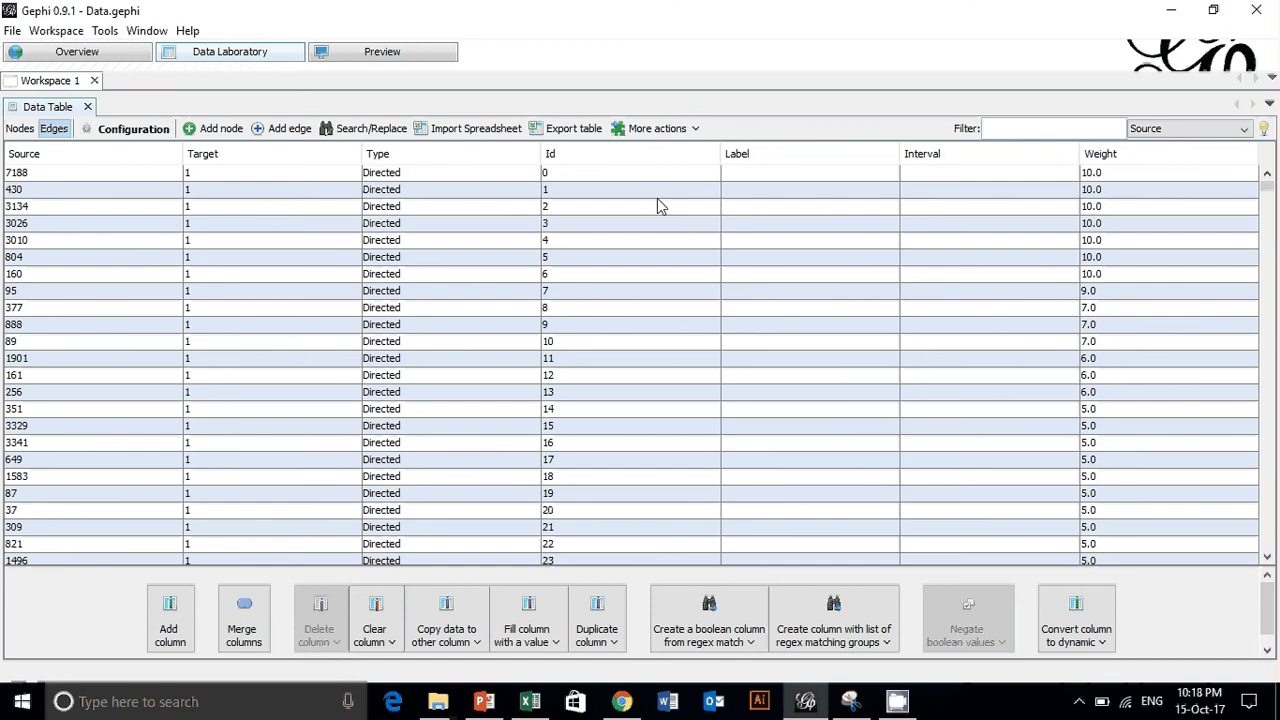
click(19, 129)
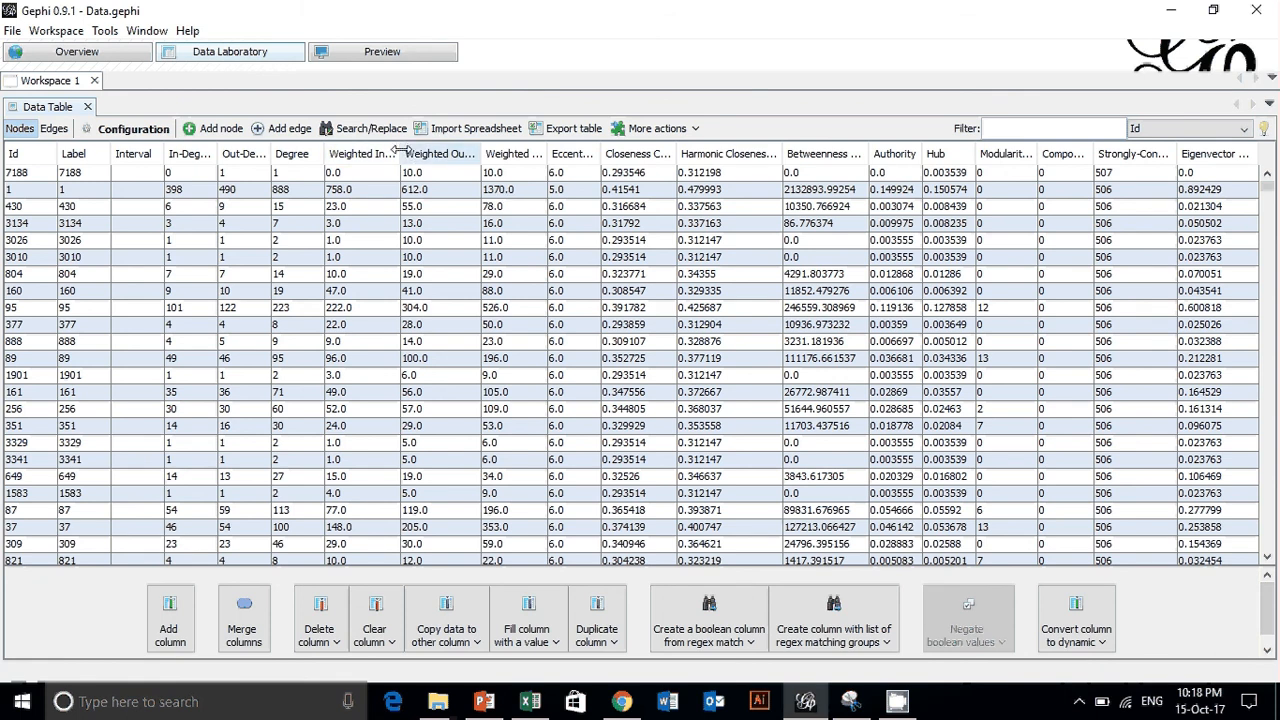
drag(400, 150, 441, 153)
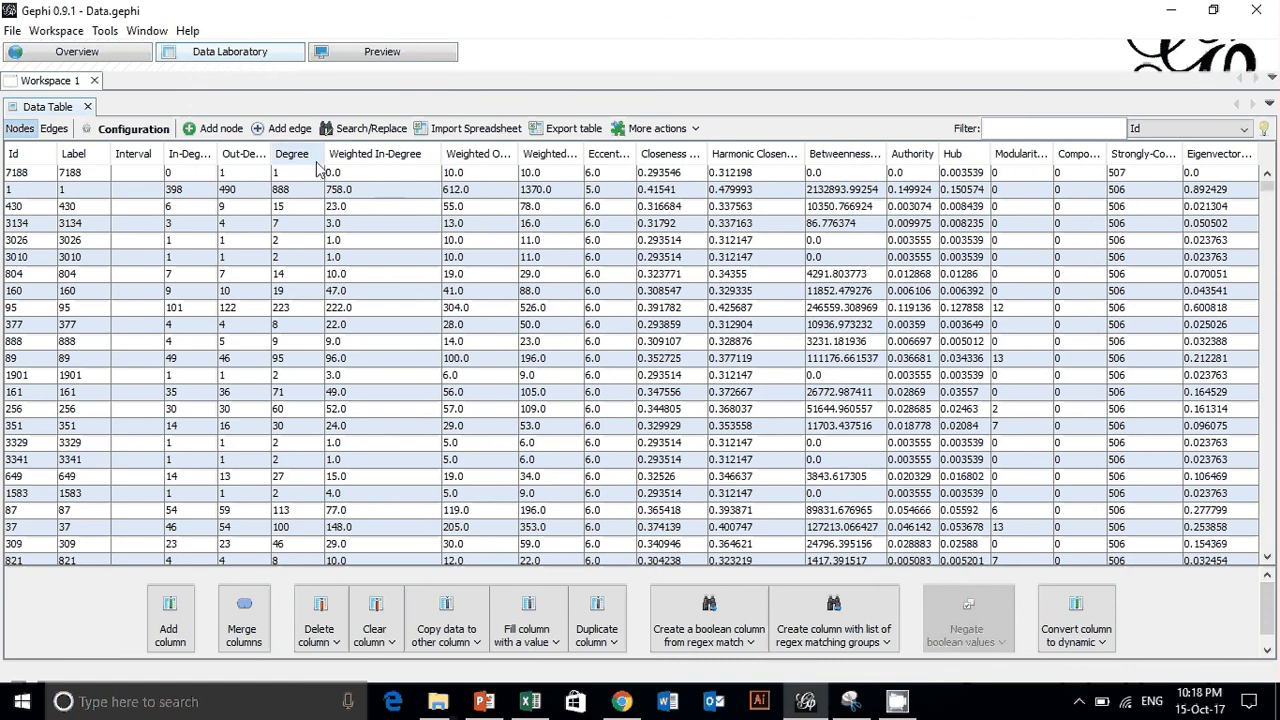
- Return to the graph overview and inspect the connections of nodes 10 and 21 close up
click(62, 63)
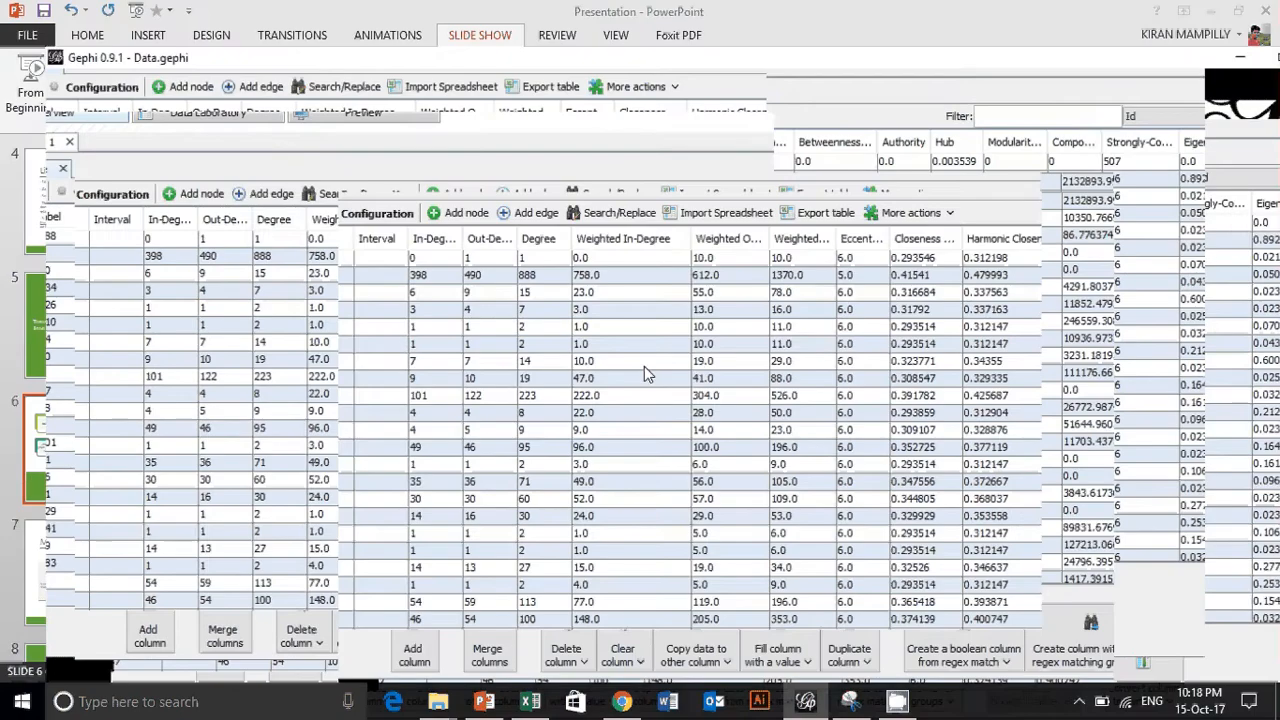
scroll(632, 370, up, 2)
scroll(635, 371, up, 4)
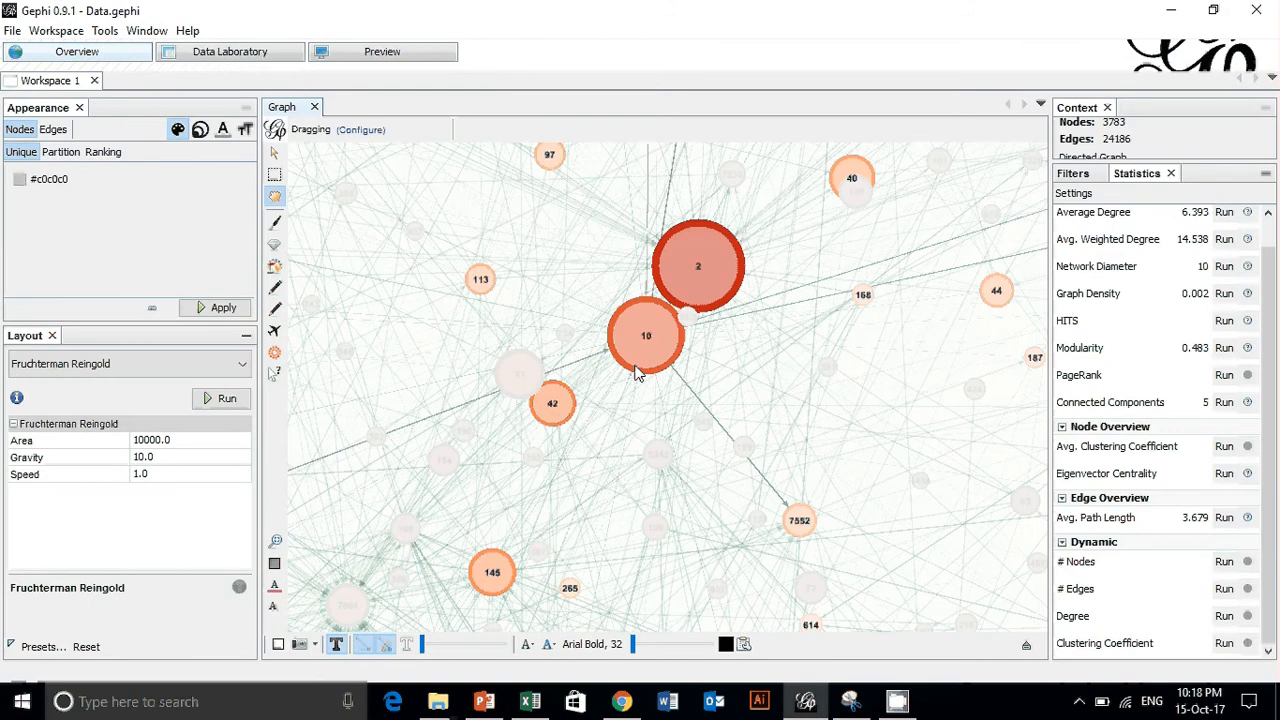
scroll(638, 372, up, 2)
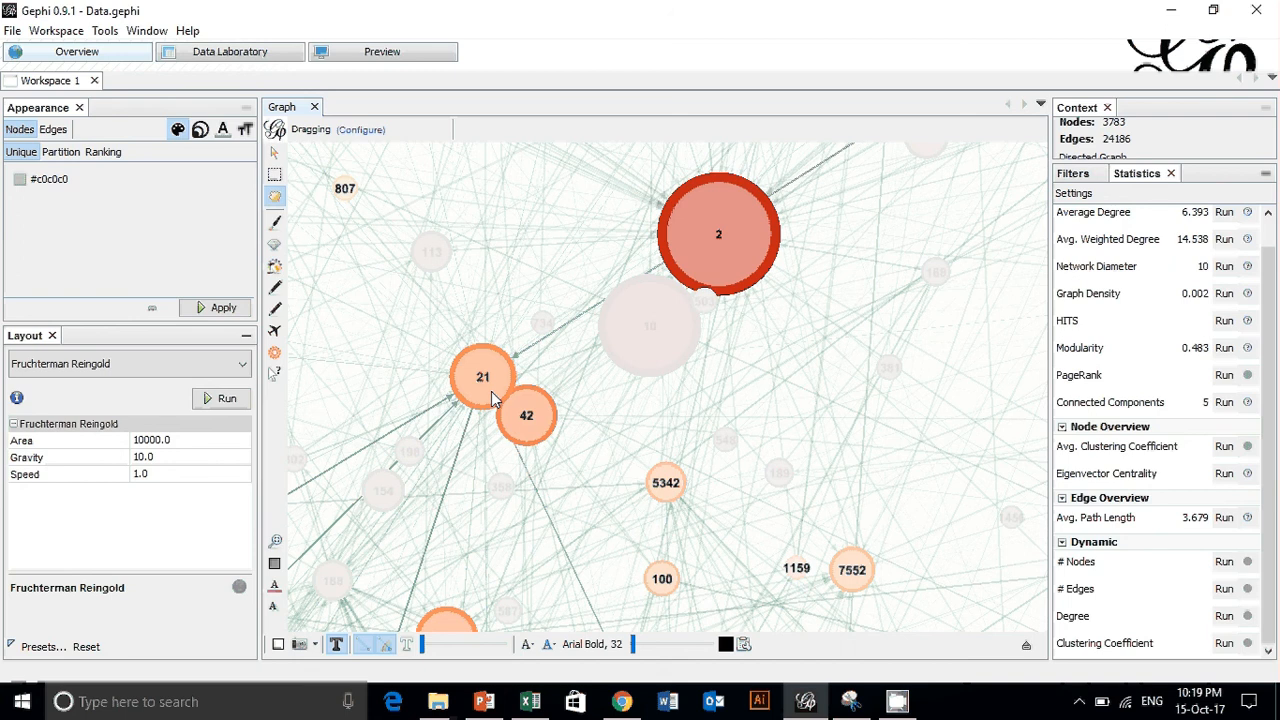
scroll(491, 391, down, 5)
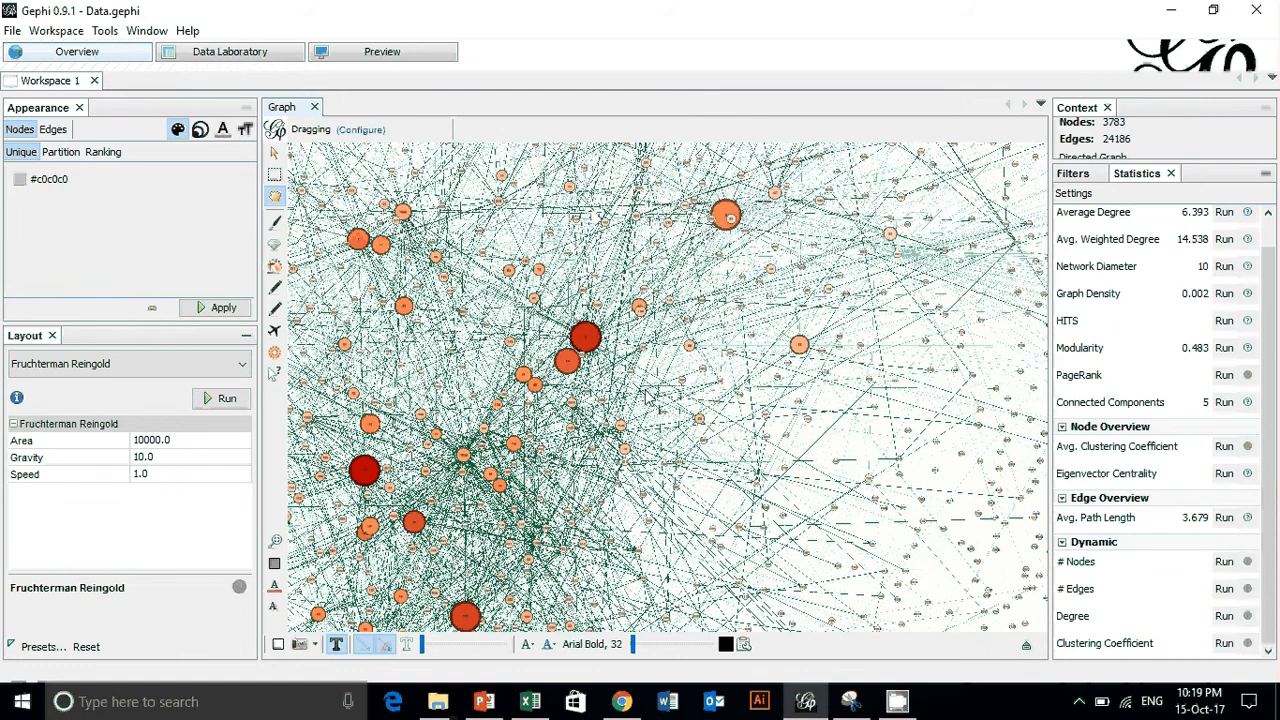
- Compare the nodes table with the edges table in the Data Laboratory, ending on the nodes table
click(204, 56)
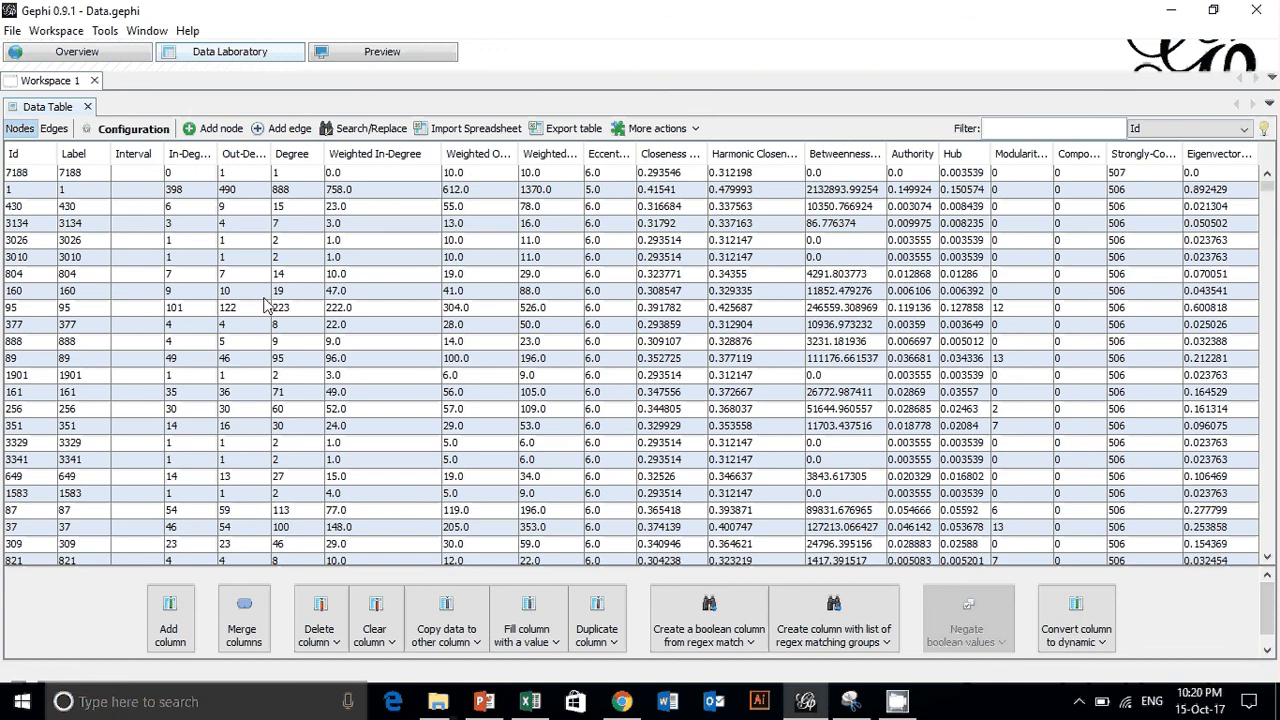
scroll(287, 330, down, 3)
scroll(287, 330, up, 3)
click(54, 128)
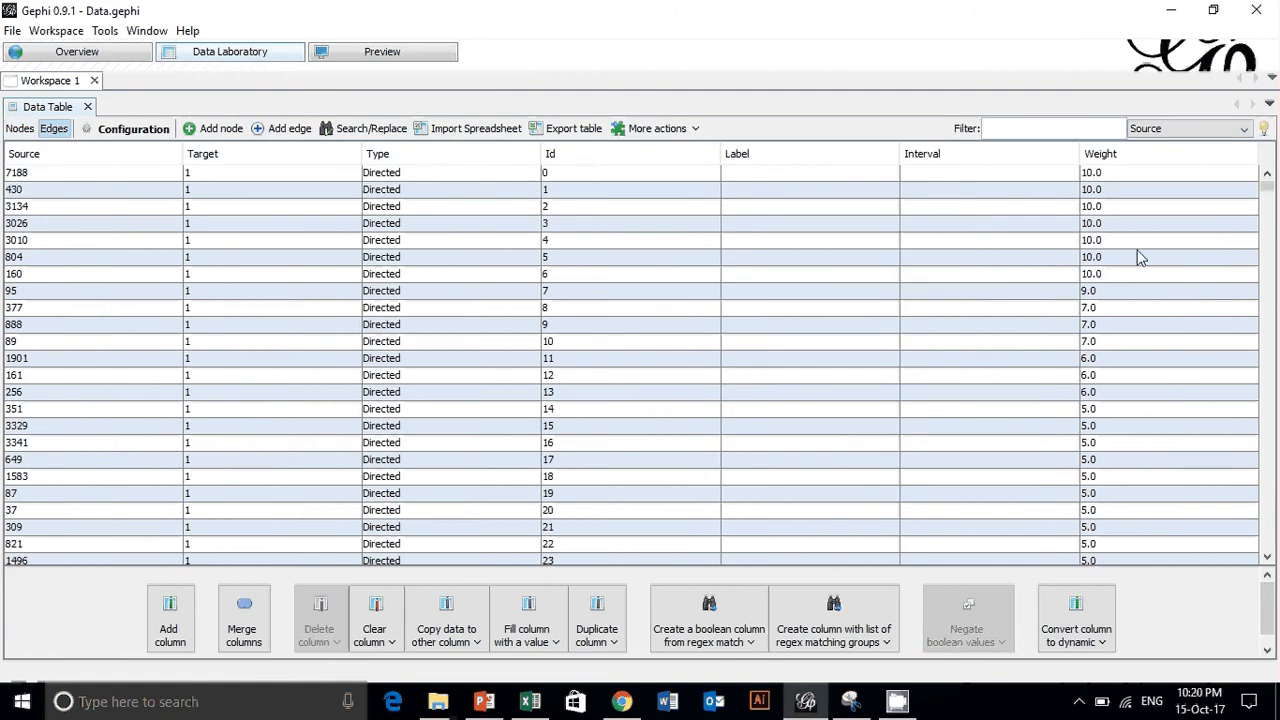
click(18, 127)
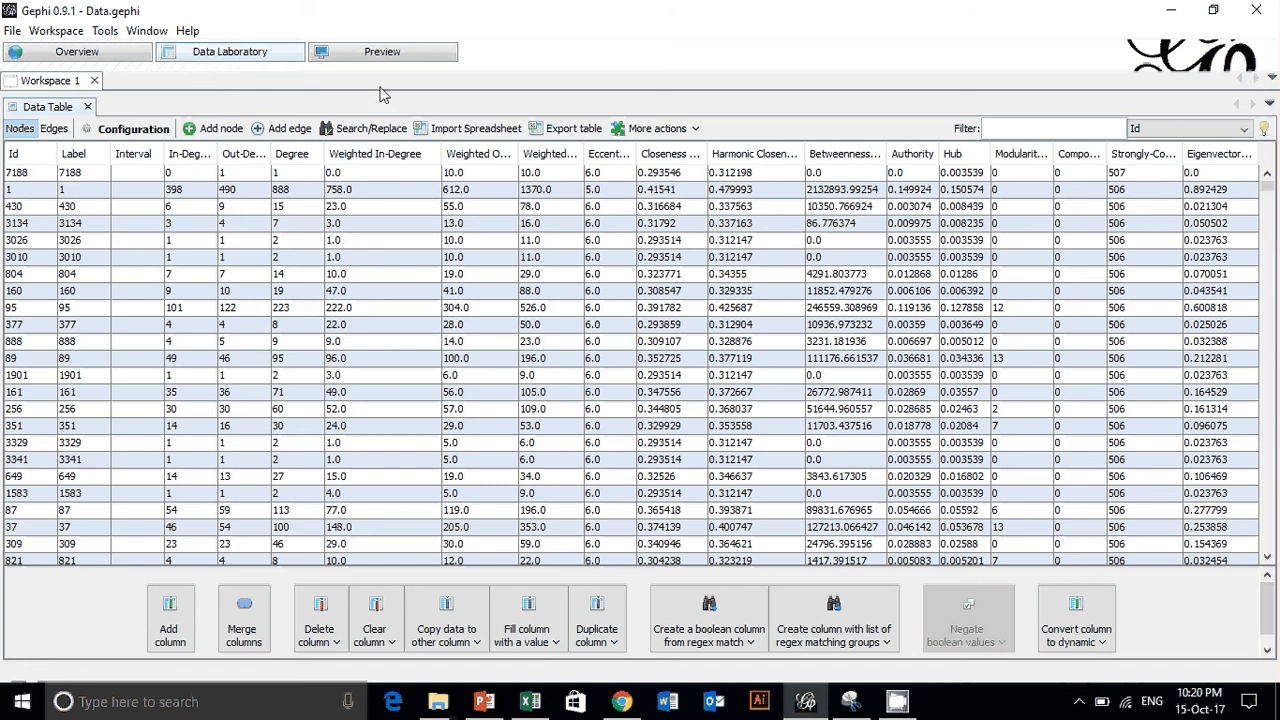
click(54, 128)
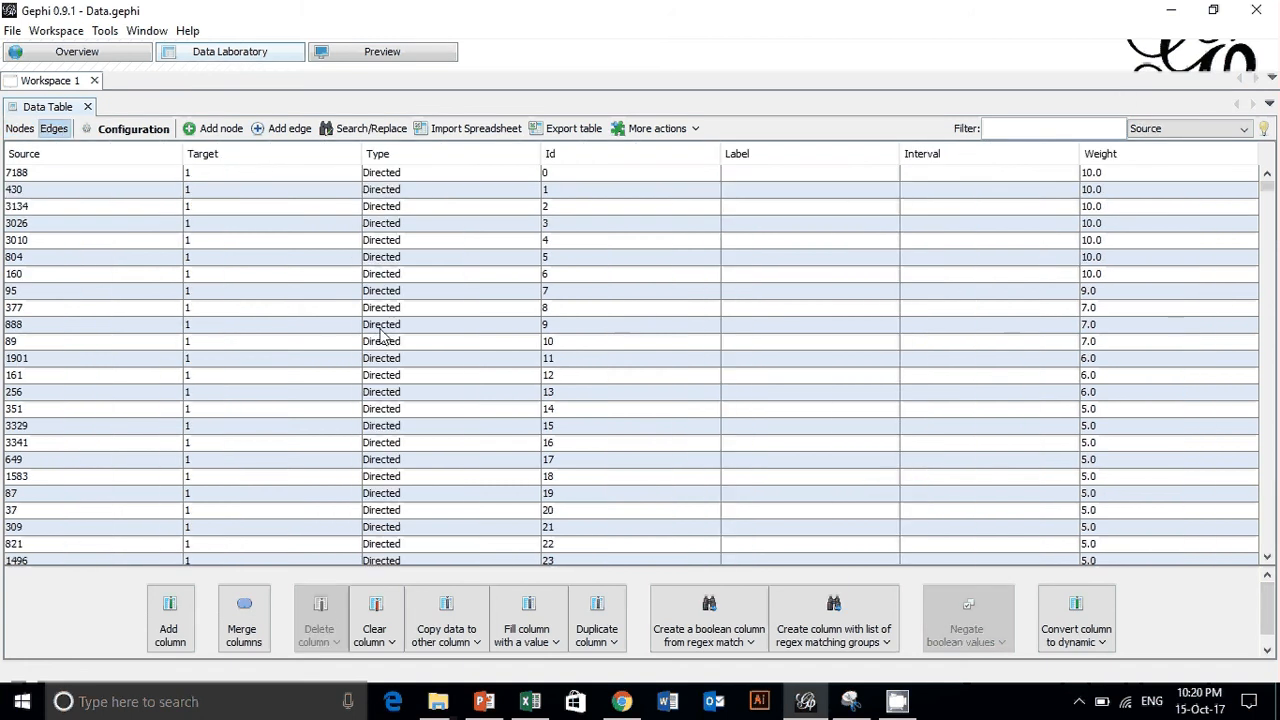
click(19, 128)
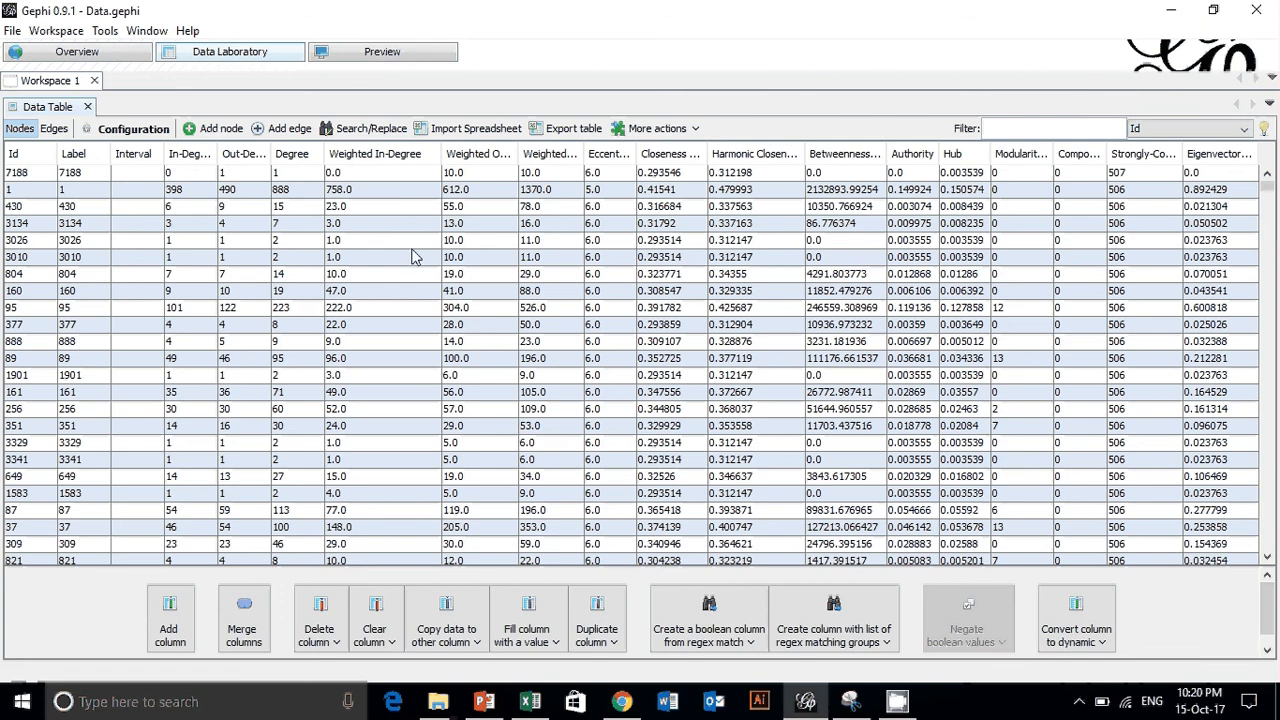
- Sort the nodes table by Weighted In-Degree in descending order and select the row of node 1
click(427, 158)
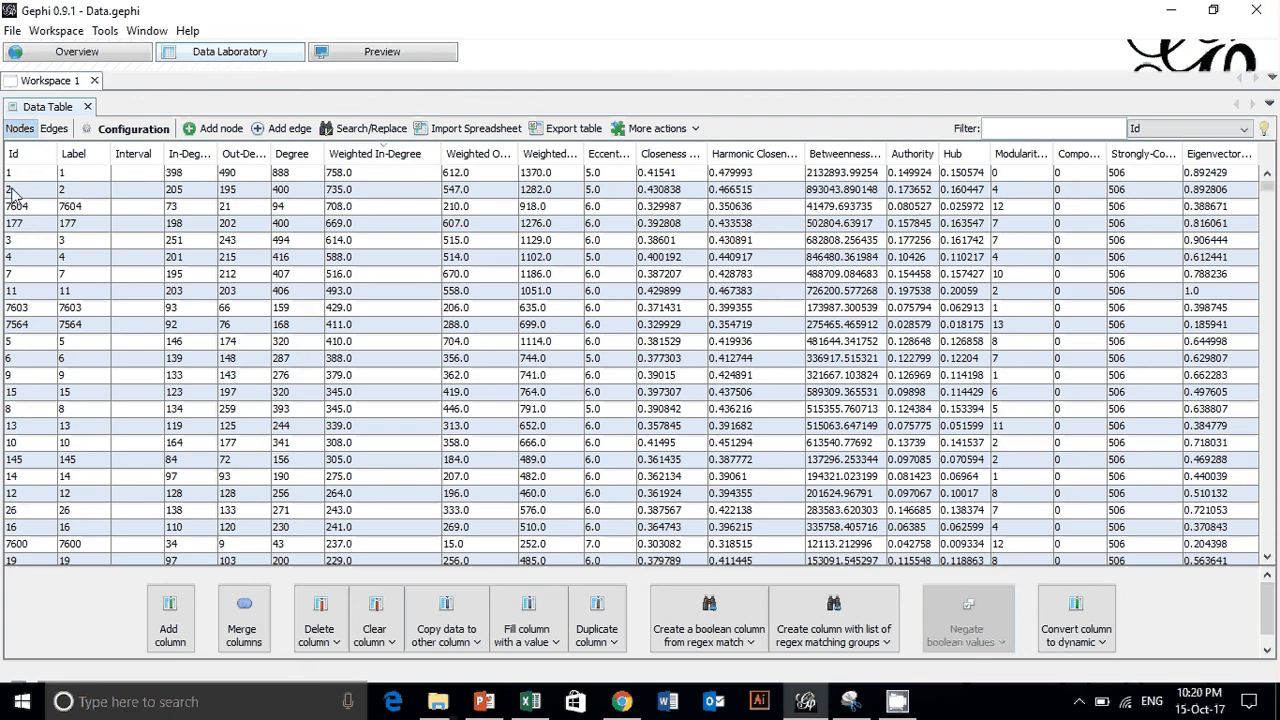
click(20, 175)
click(24, 189)
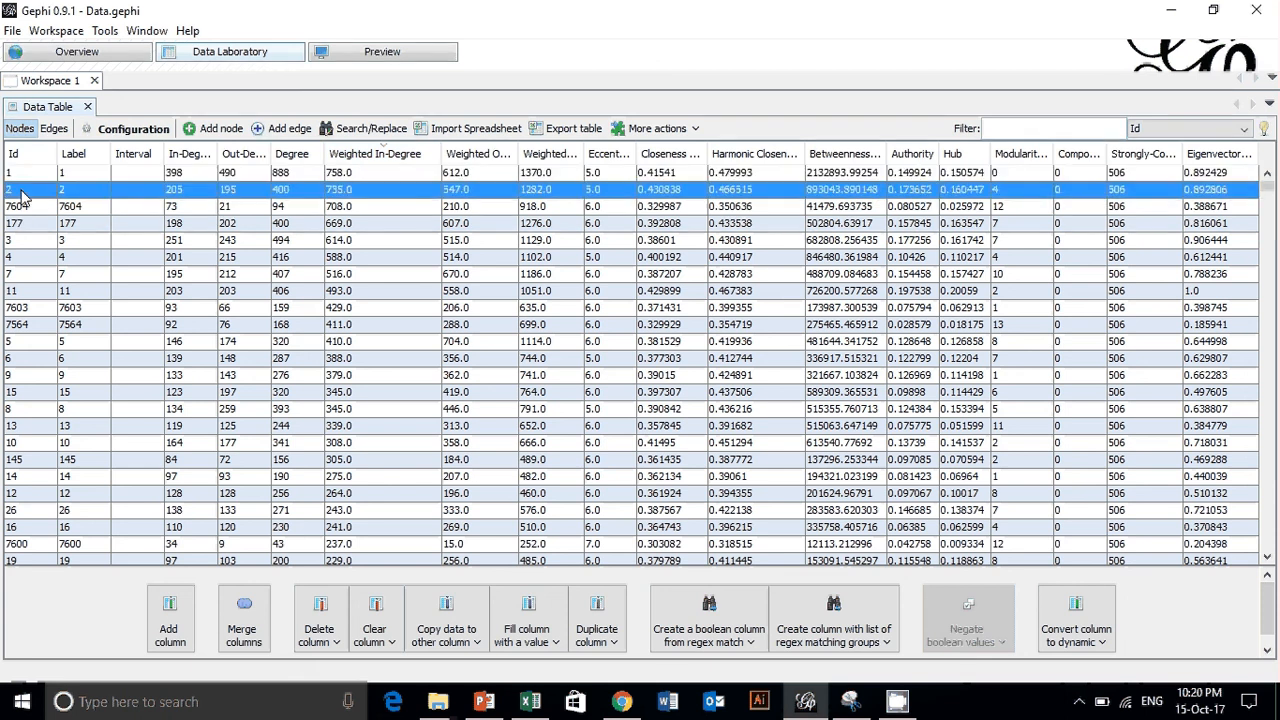
click(24, 176)
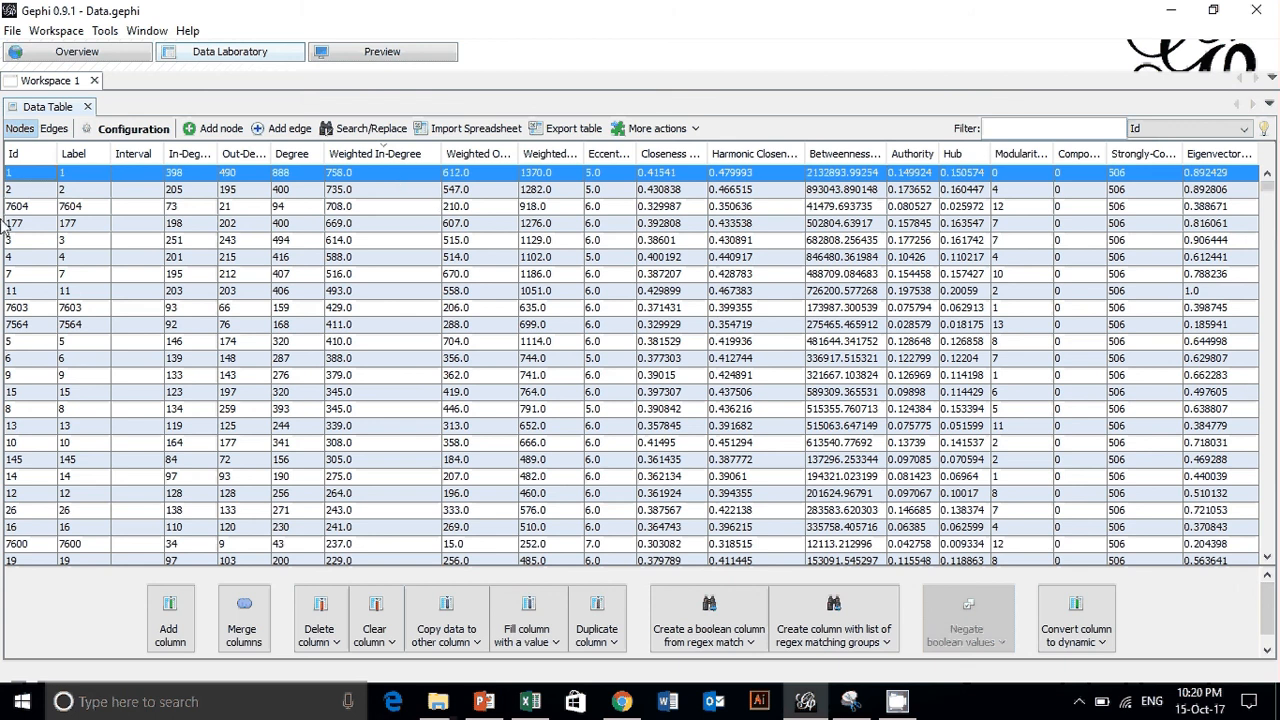
- Return to the graph overview and color the nodes by In-Degree ranking with the cream-to-orange-to-brown palette
click(29, 59)
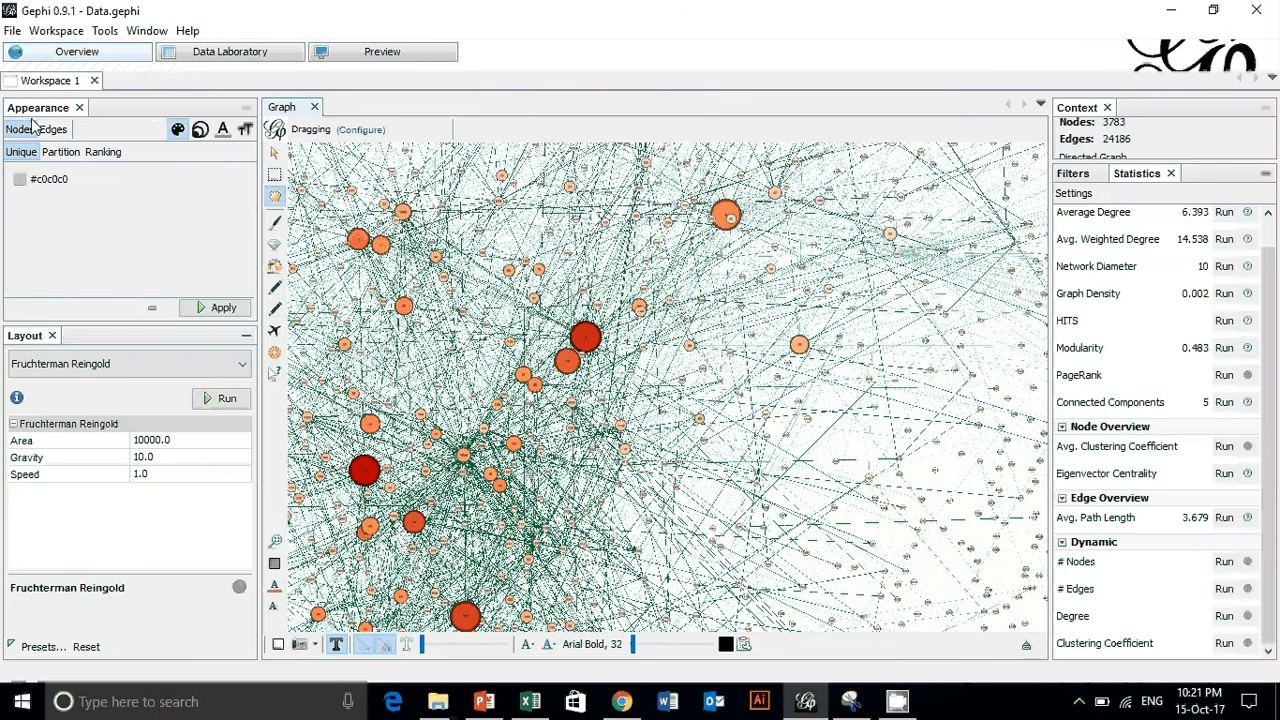
scroll(600, 423, up, 1)
scroll(742, 200, down, 2)
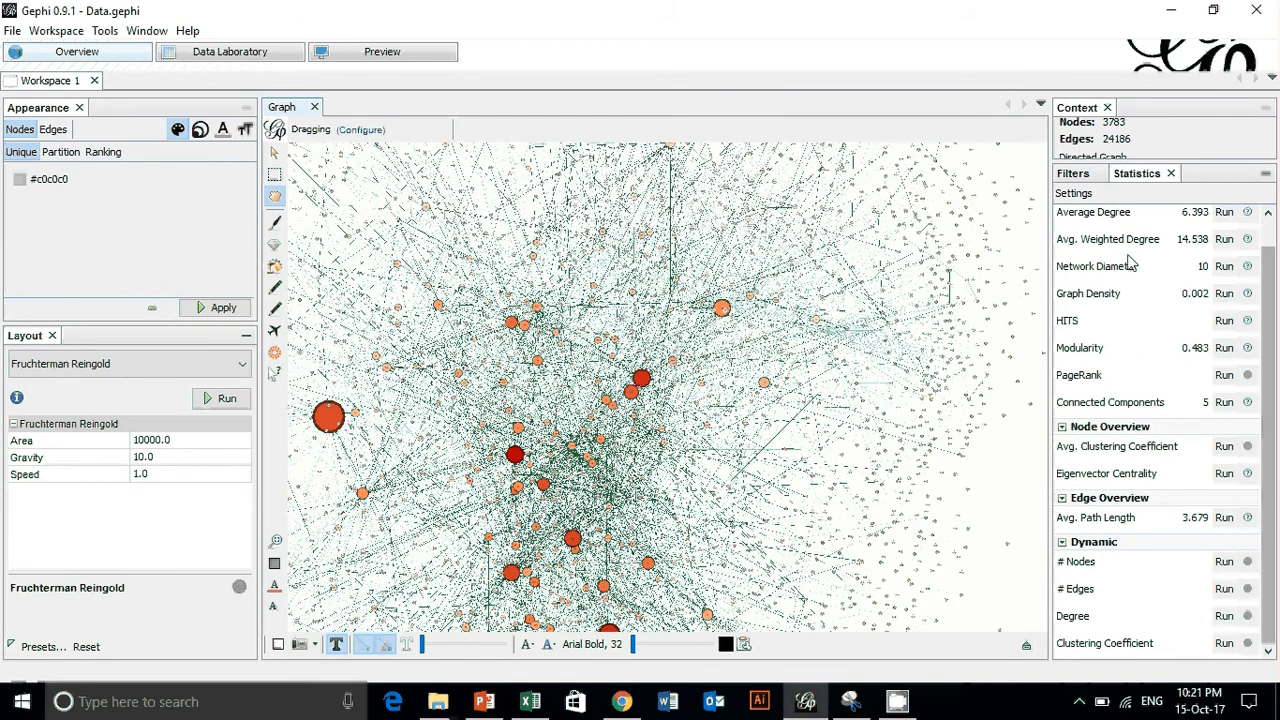
scroll(738, 312, down, 2)
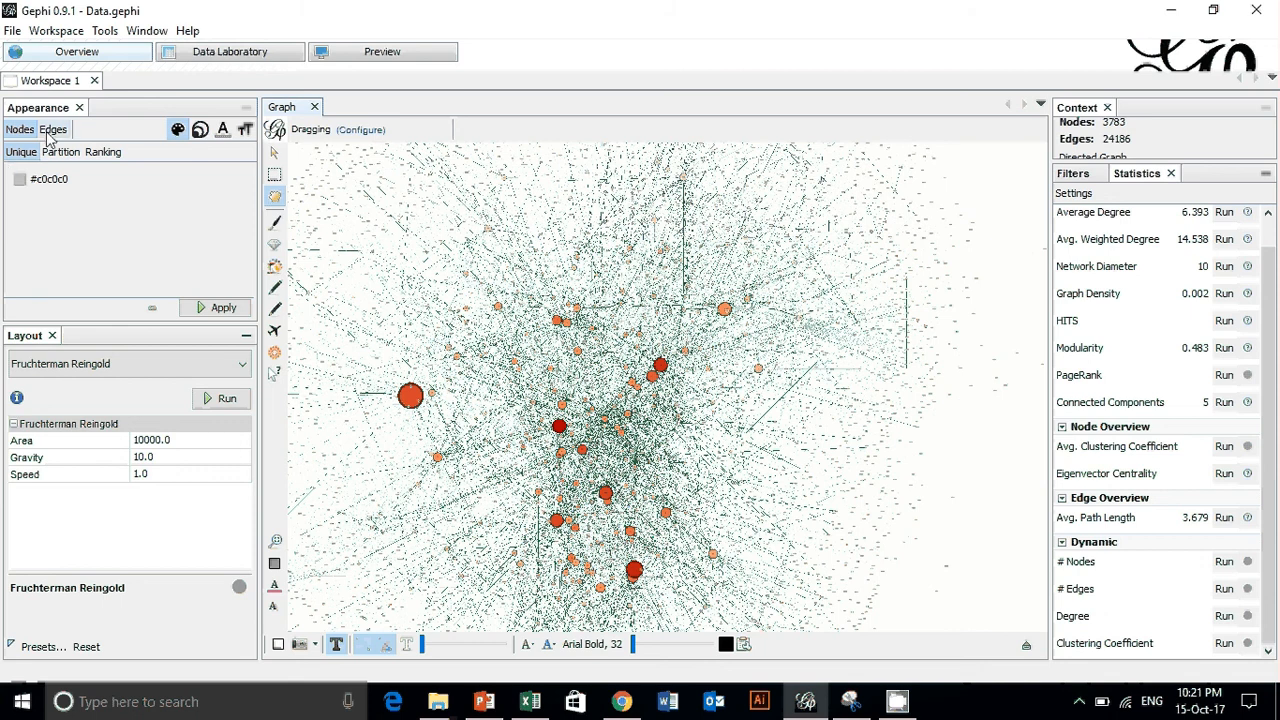
click(178, 131)
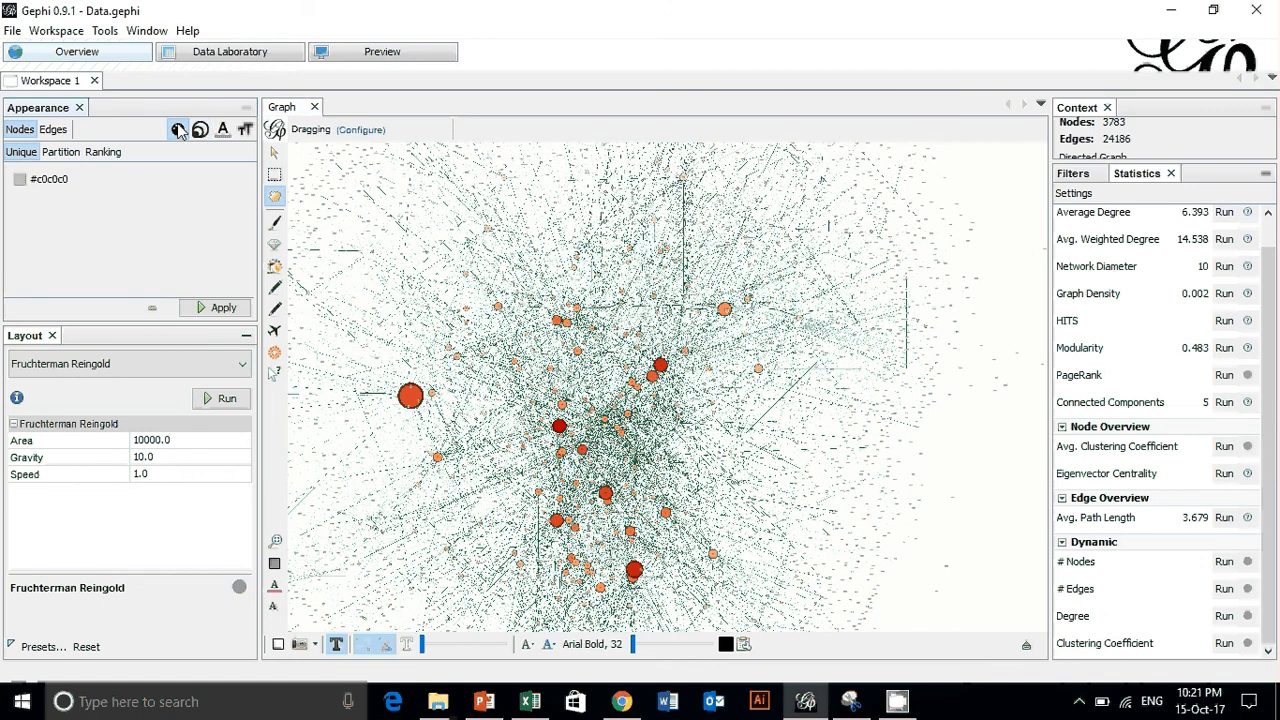
click(103, 152)
click(94, 175)
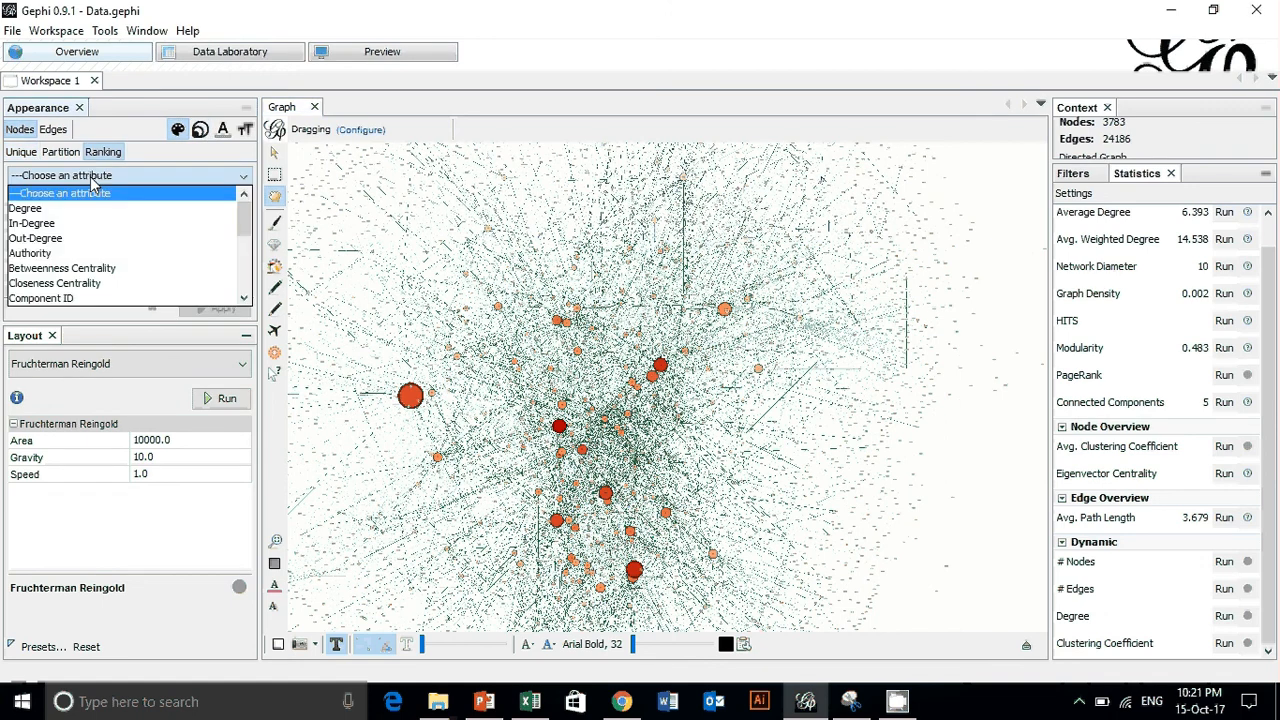
click(84, 230)
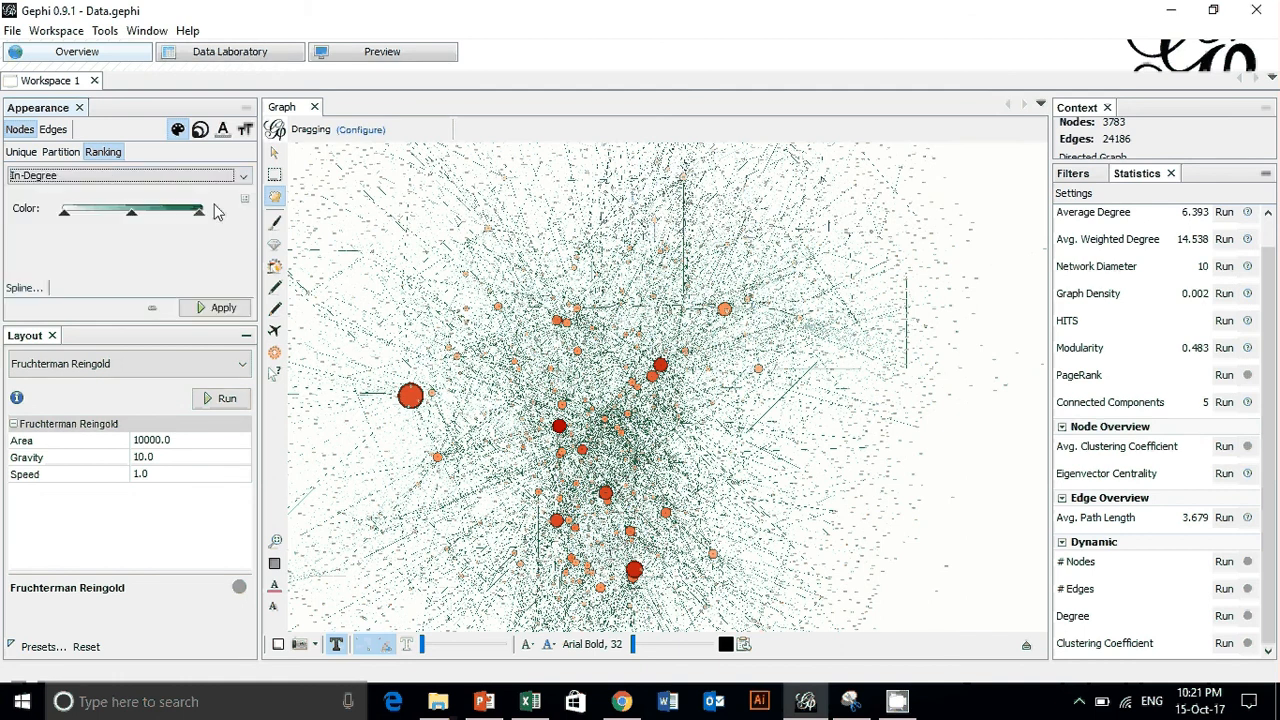
click(244, 200)
mouse_move(230, 206)
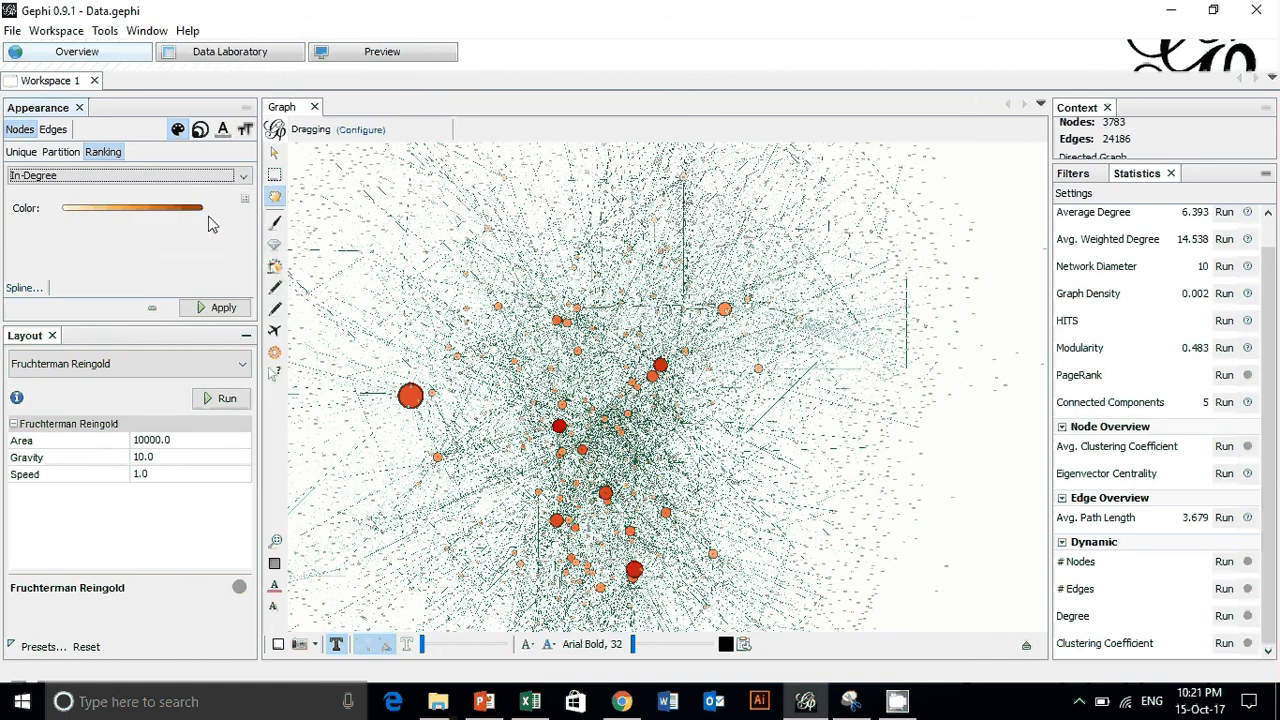
click(220, 310)
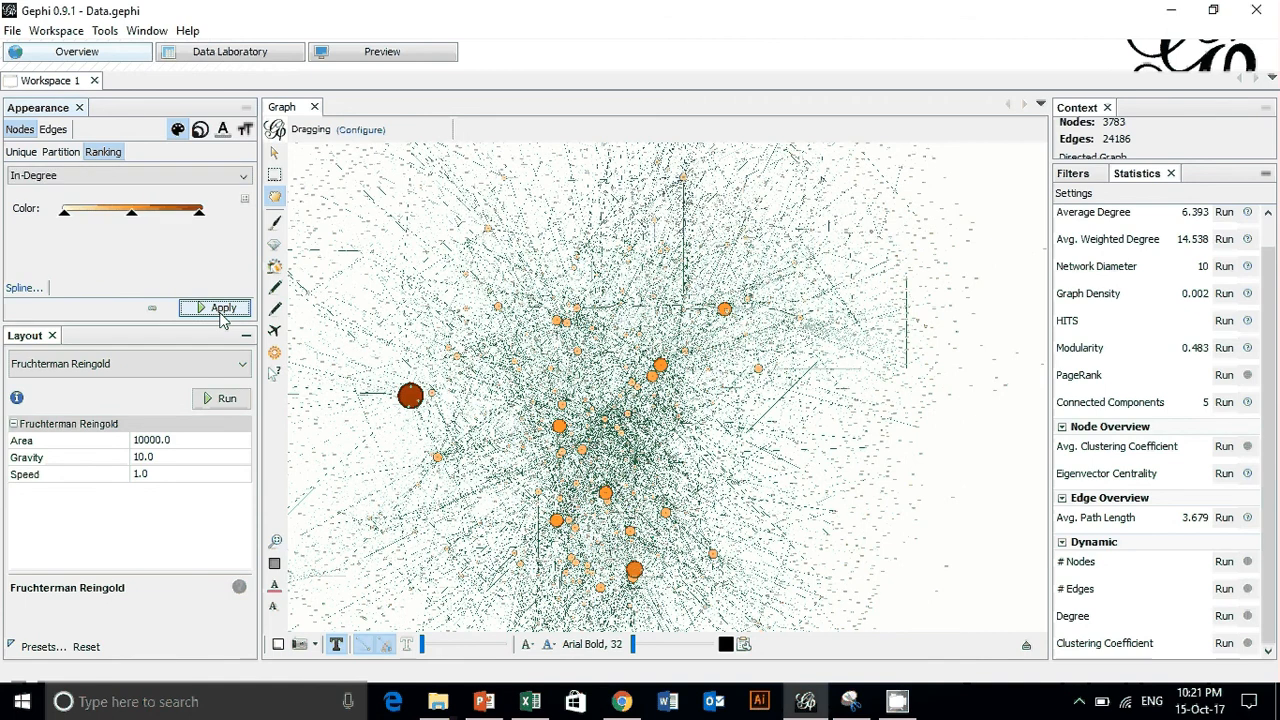
- Examine the recolored graph, viewing the large dark brown node close up and the network as a whole
scroll(405, 430, up, 6)
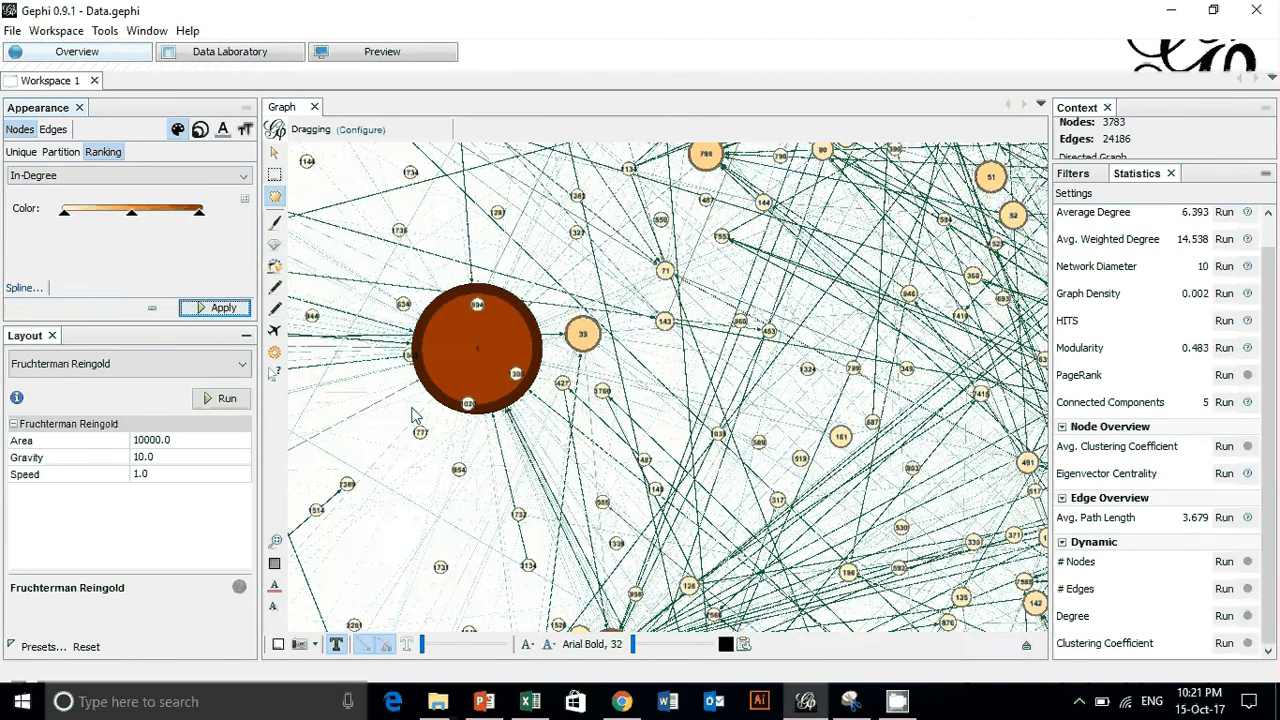
scroll(501, 331, up, 2)
scroll(501, 331, down, 6)
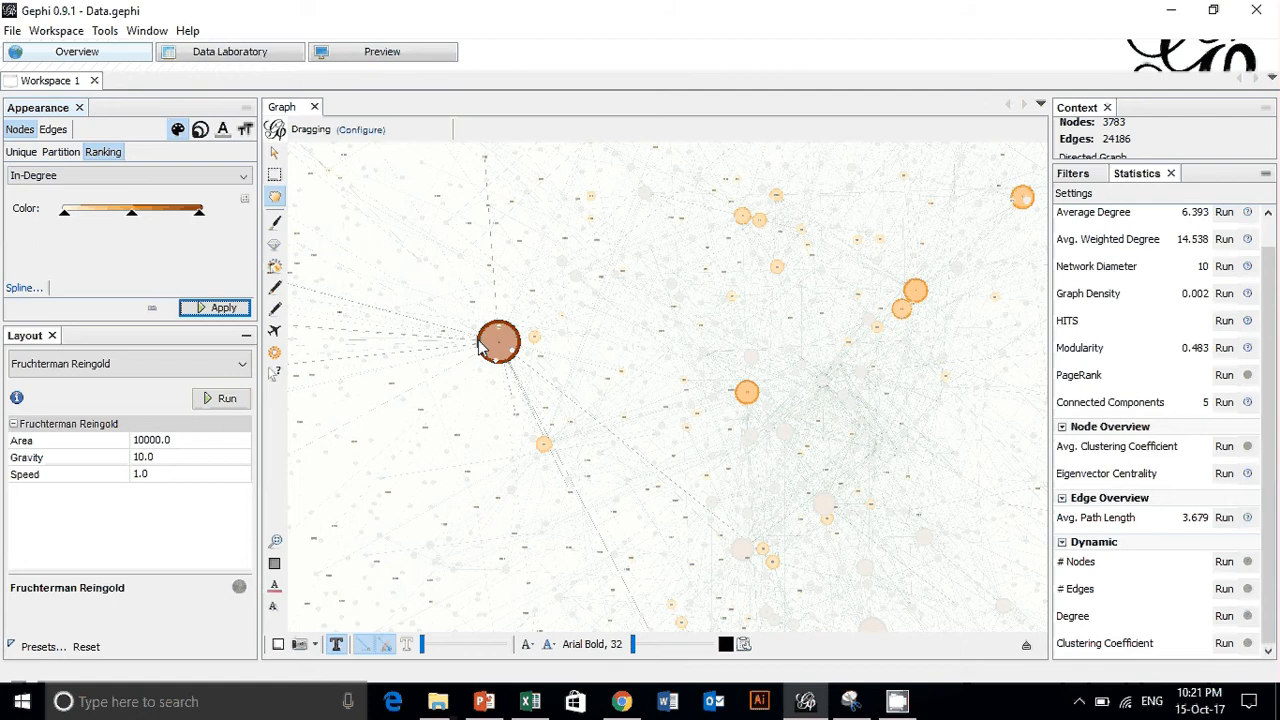
scroll(476, 368, down, 4)
scroll(476, 368, up, 5)
scroll(950, 430, up, 2)
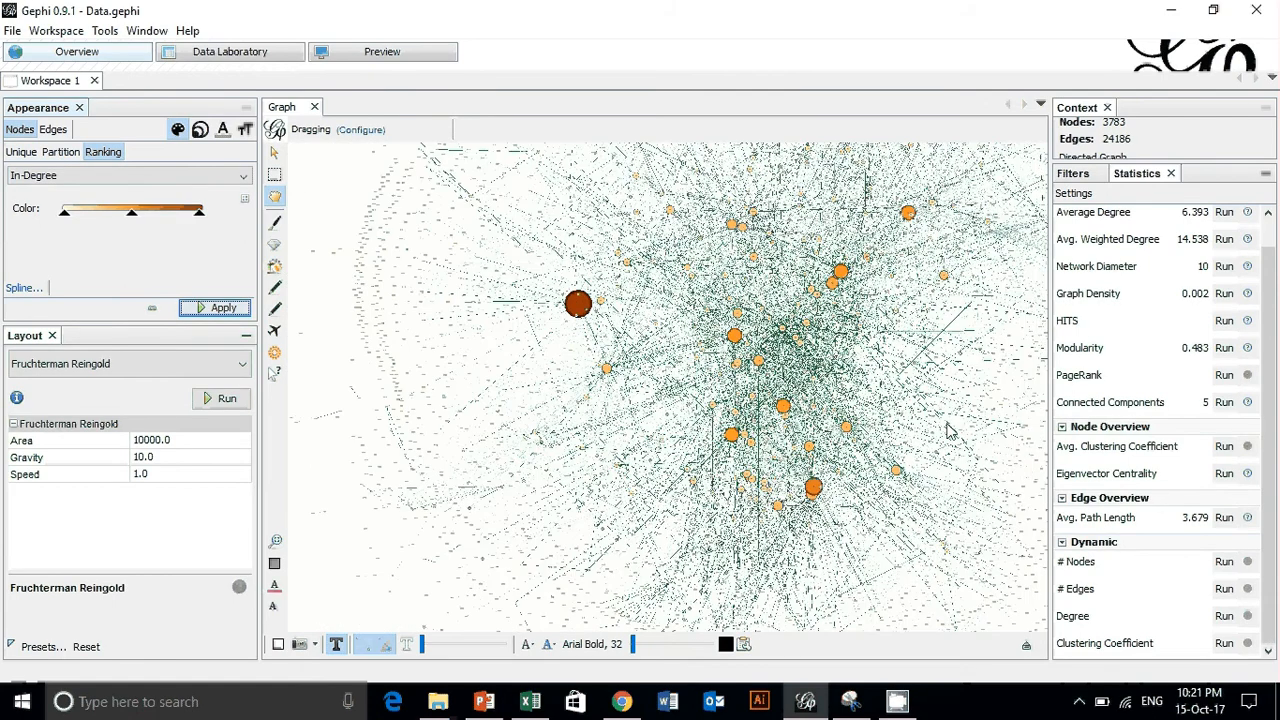
drag(950, 430, 842, 407)
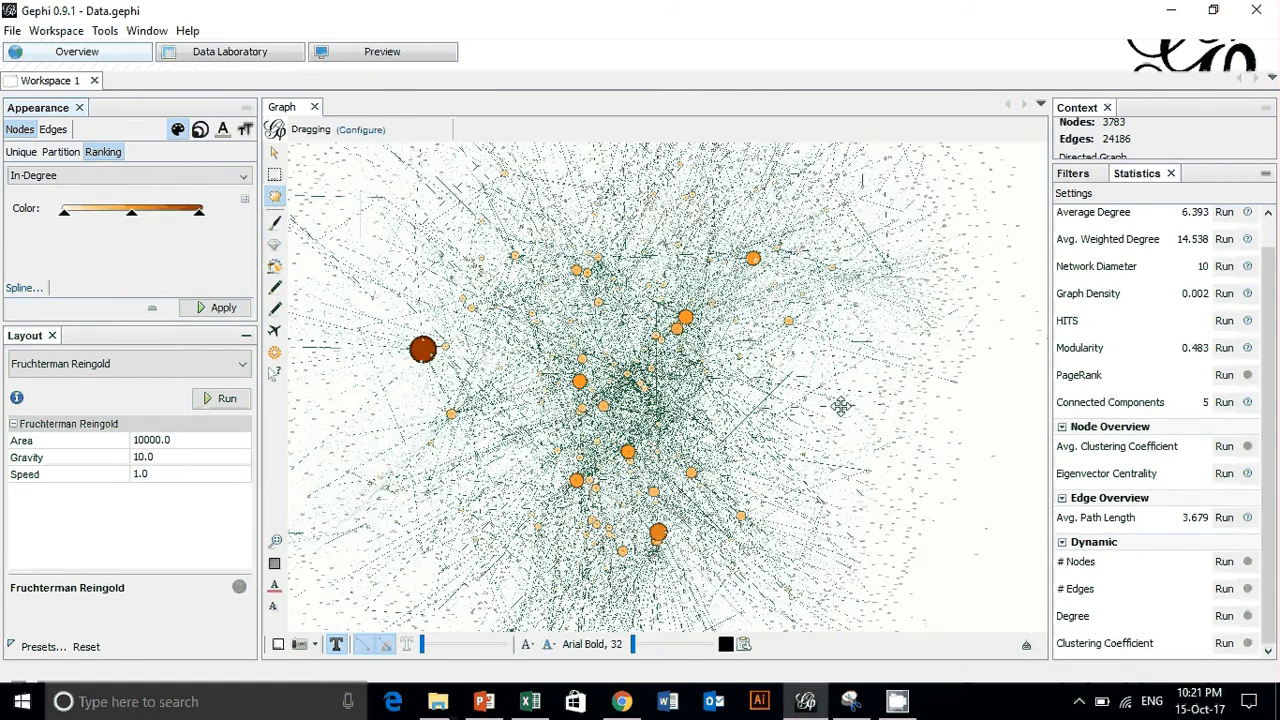
right_click(841, 407)
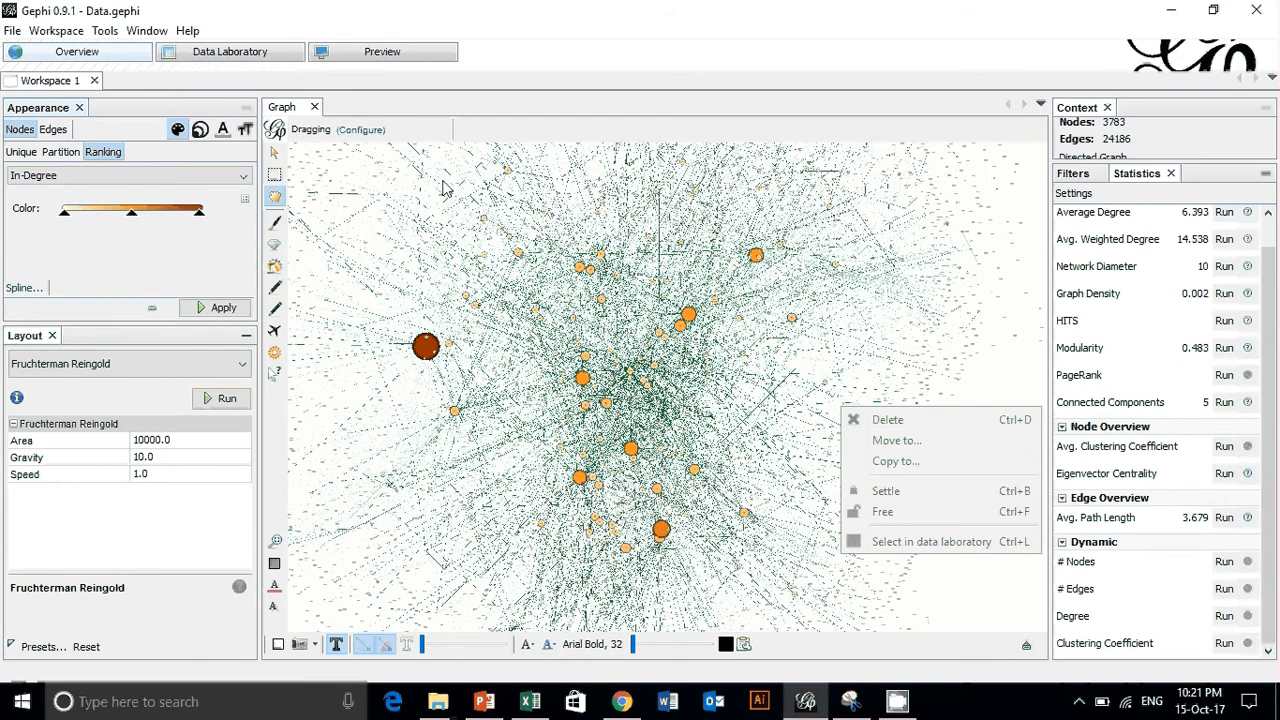
- Color the nodes by Weighted In-Degree ranking using the default cream-to-orange-to-red palette
click(949, 665)
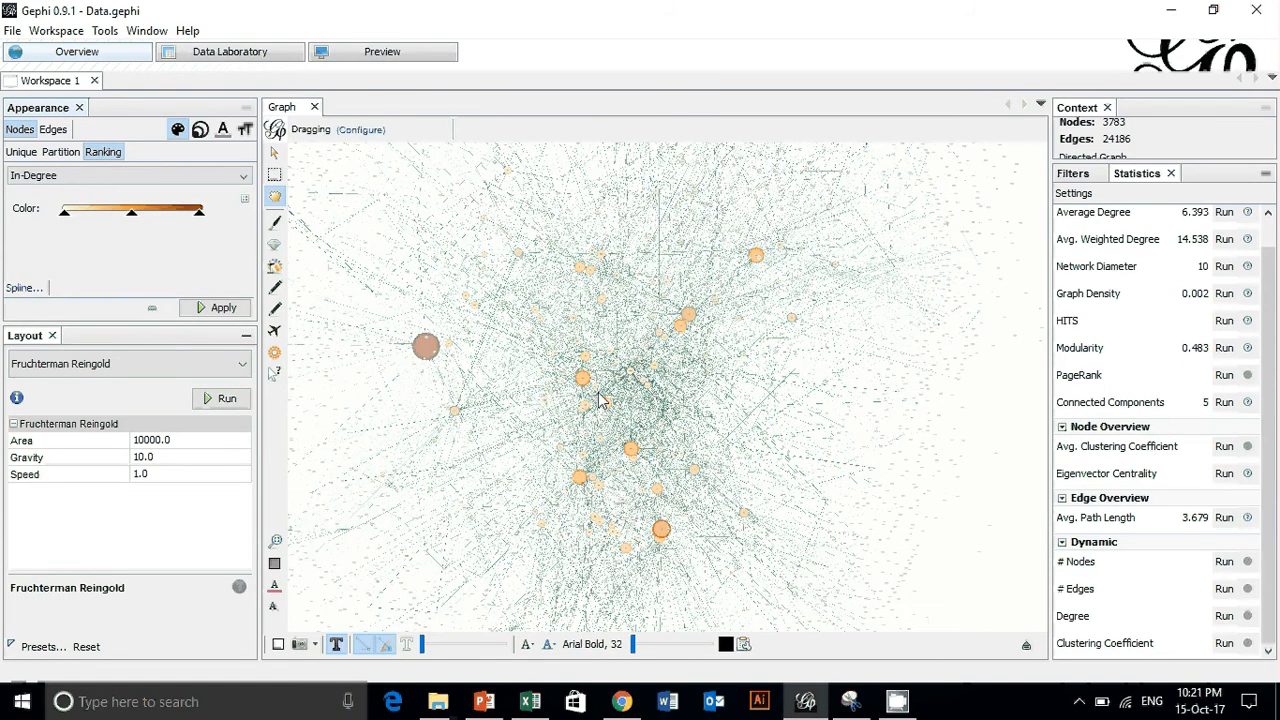
scroll(582, 380, up, 2)
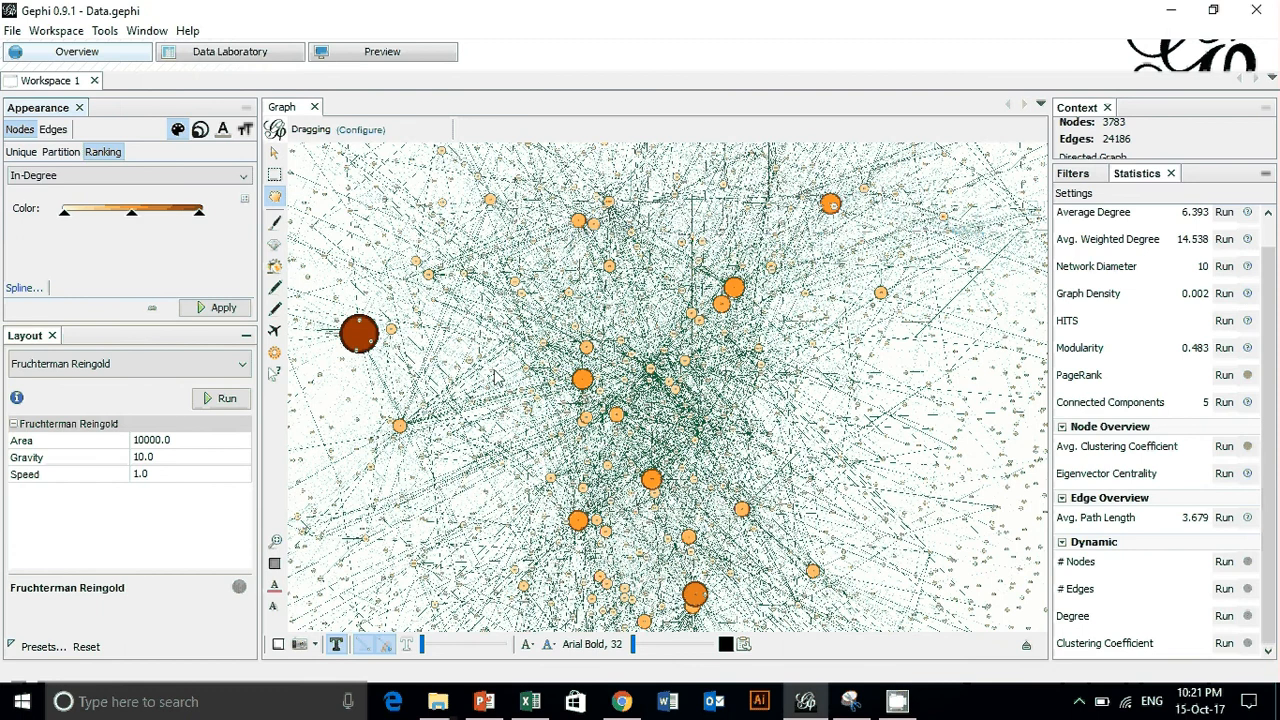
click(209, 175)
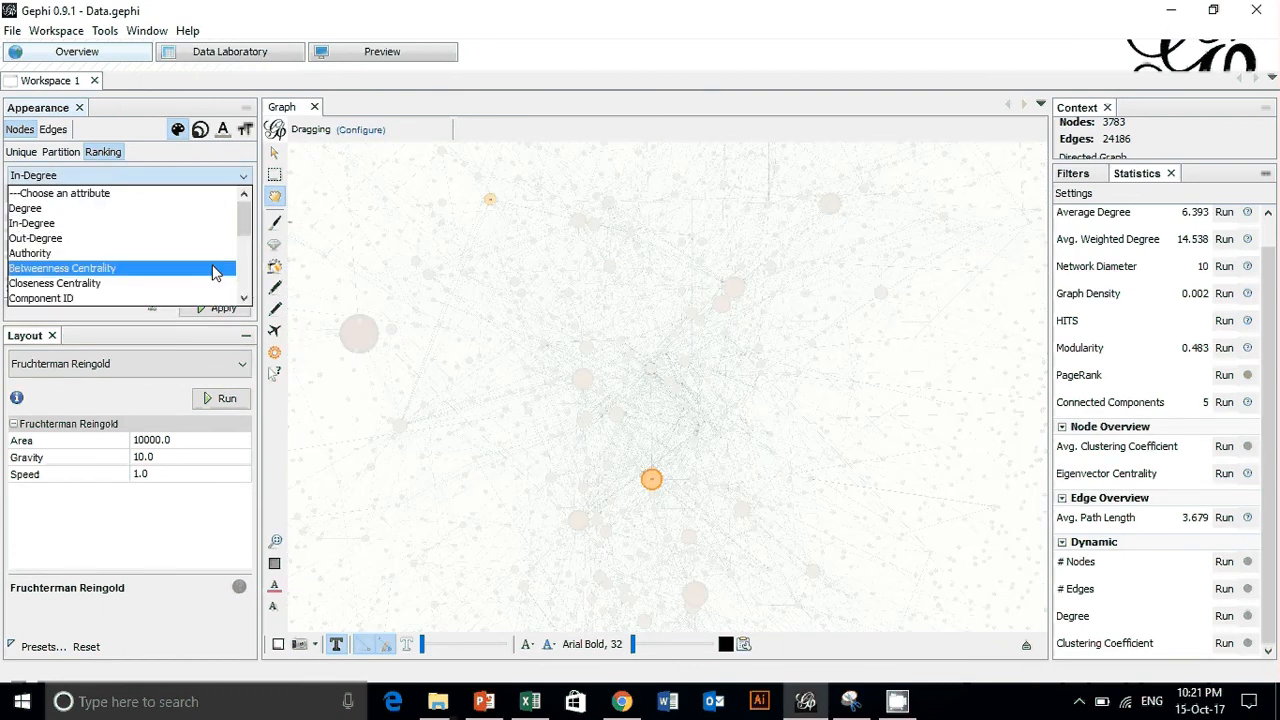
scroll(211, 283, down, 2)
scroll(210, 280, down, 2)
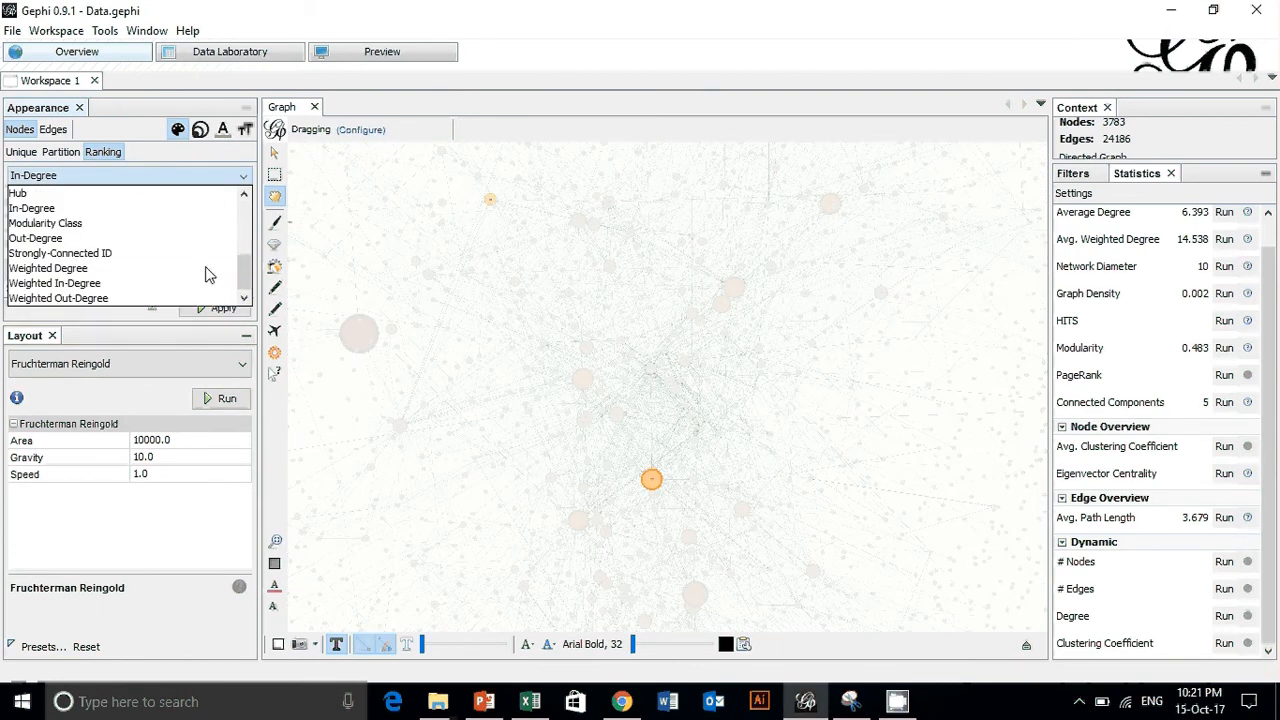
click(177, 283)
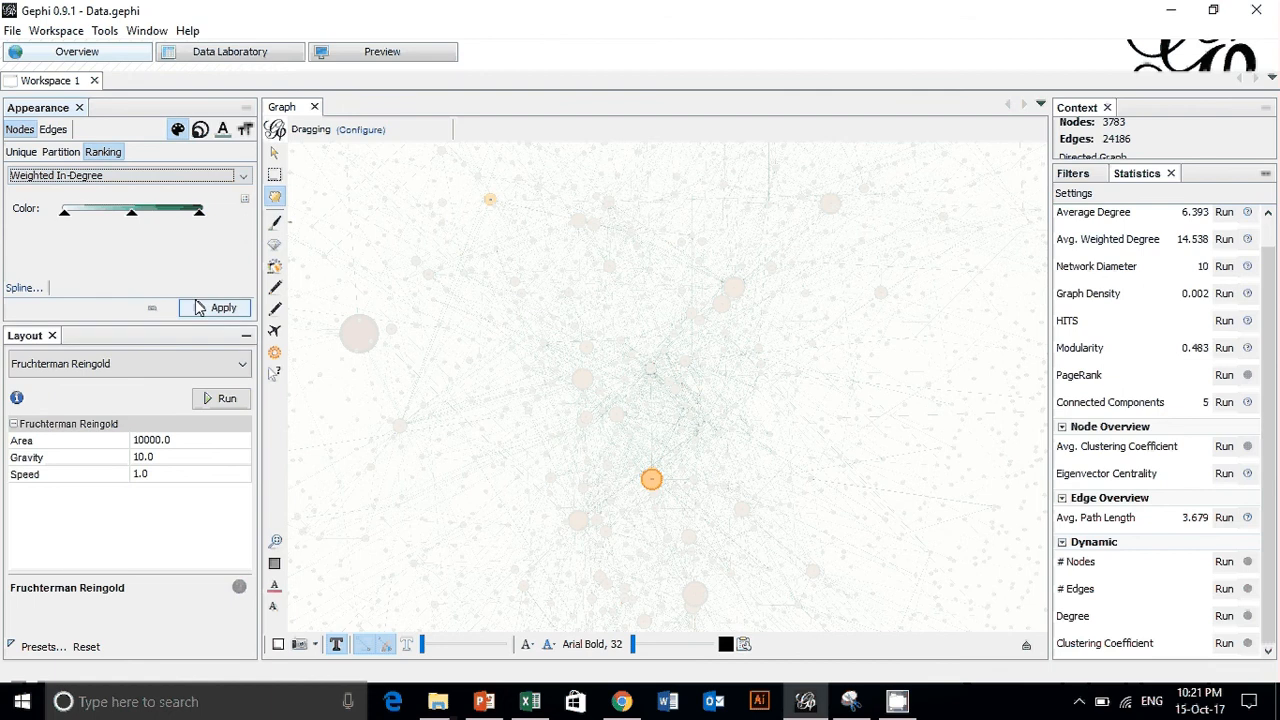
click(205, 307)
click(244, 200)
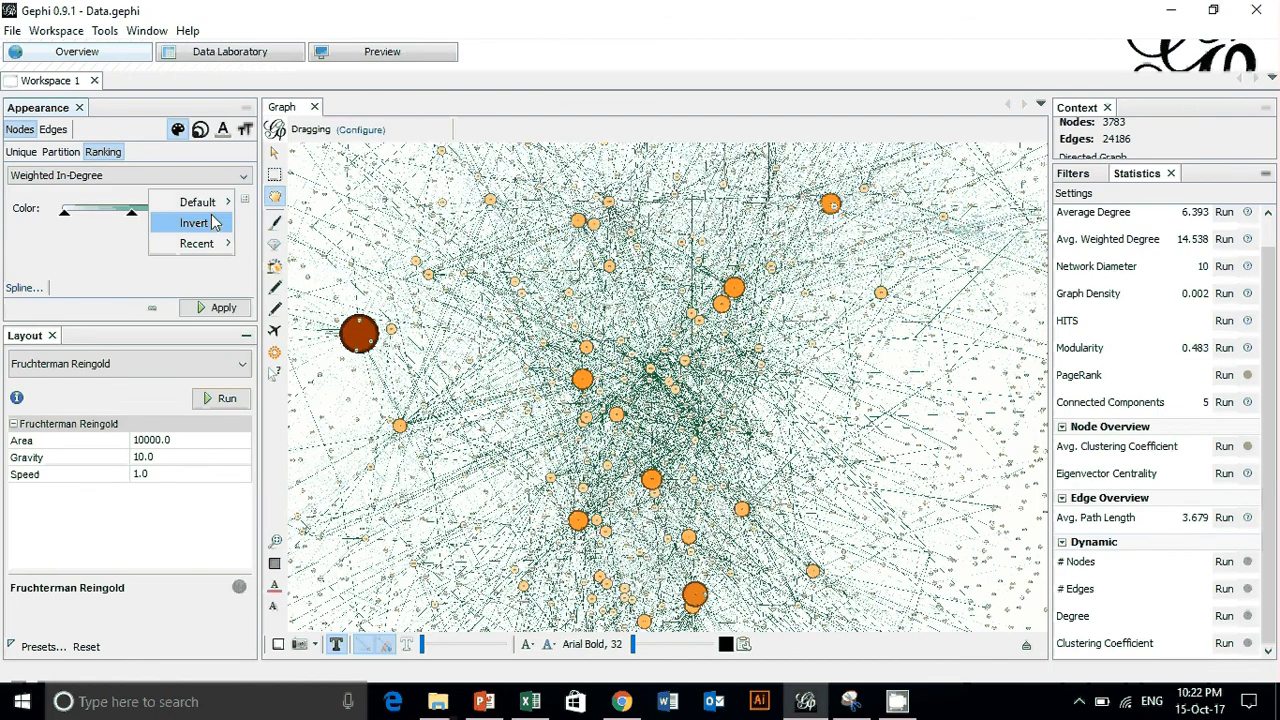
mouse_move(214, 201)
click(268, 261)
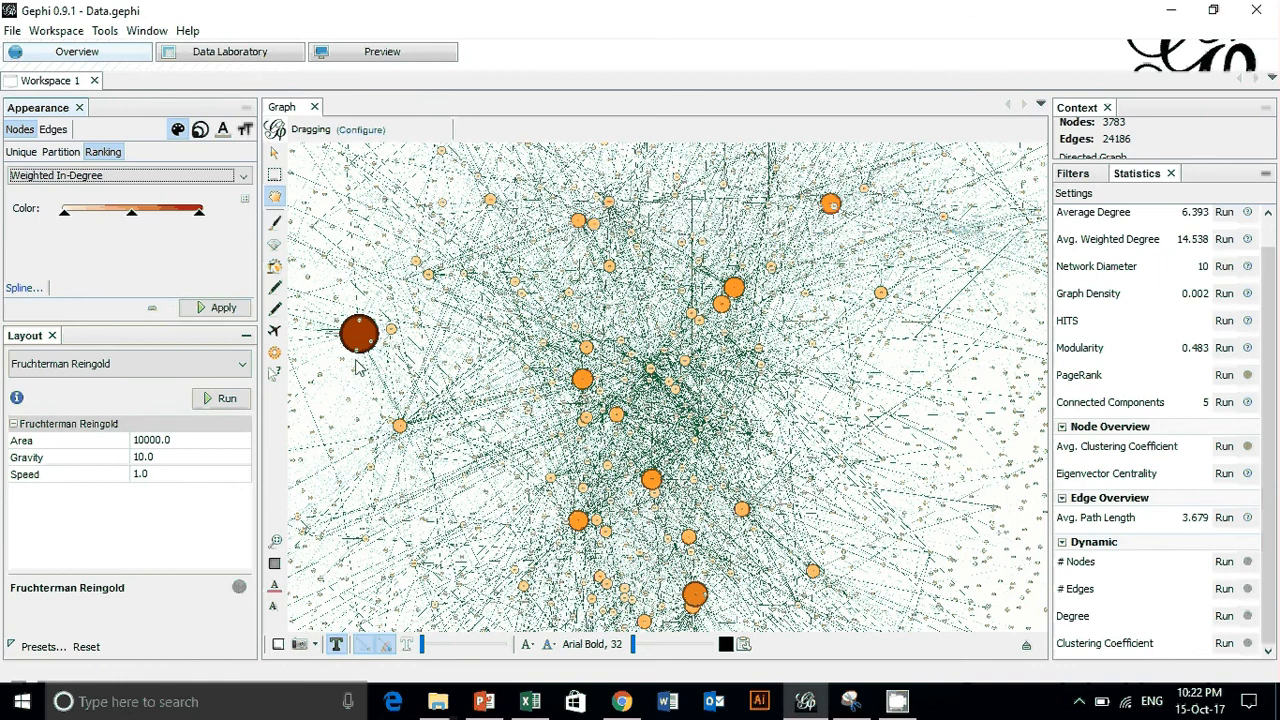
click(217, 307)
click(204, 311)
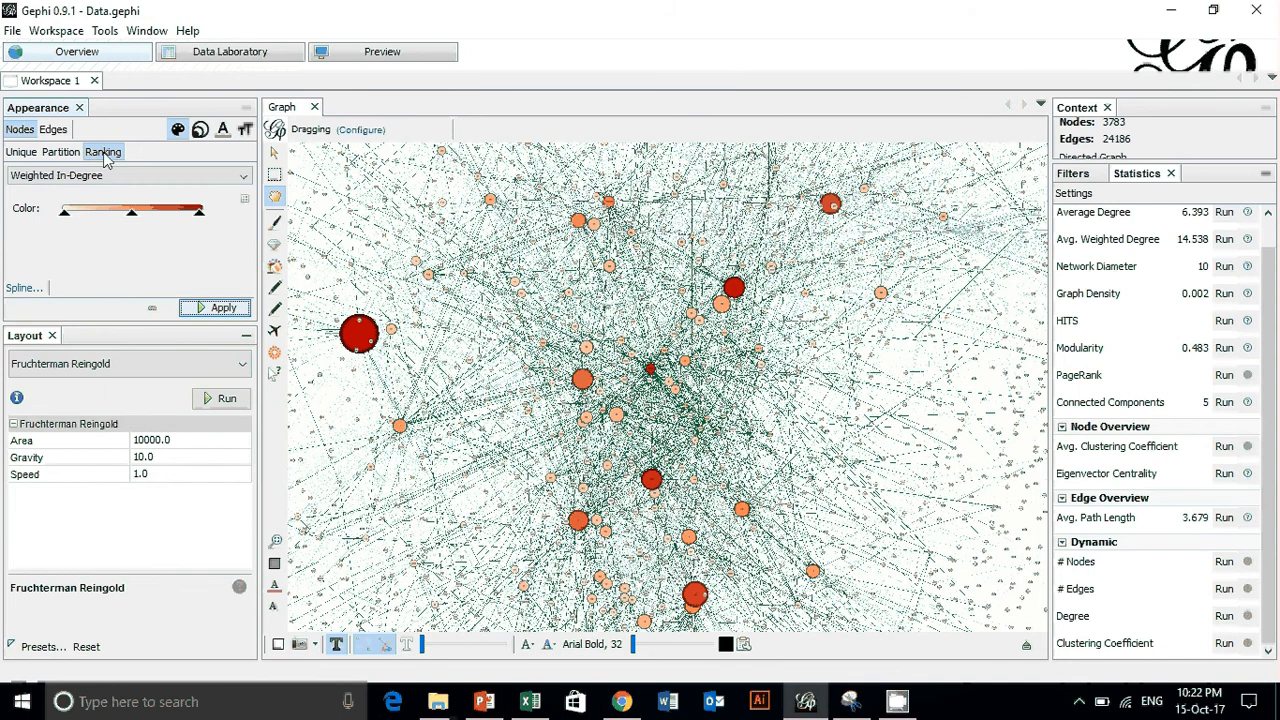
- Color the nodes by the Modularity Class partition and inspect the colored clusters close up and as a whole
click(60, 152)
click(110, 175)
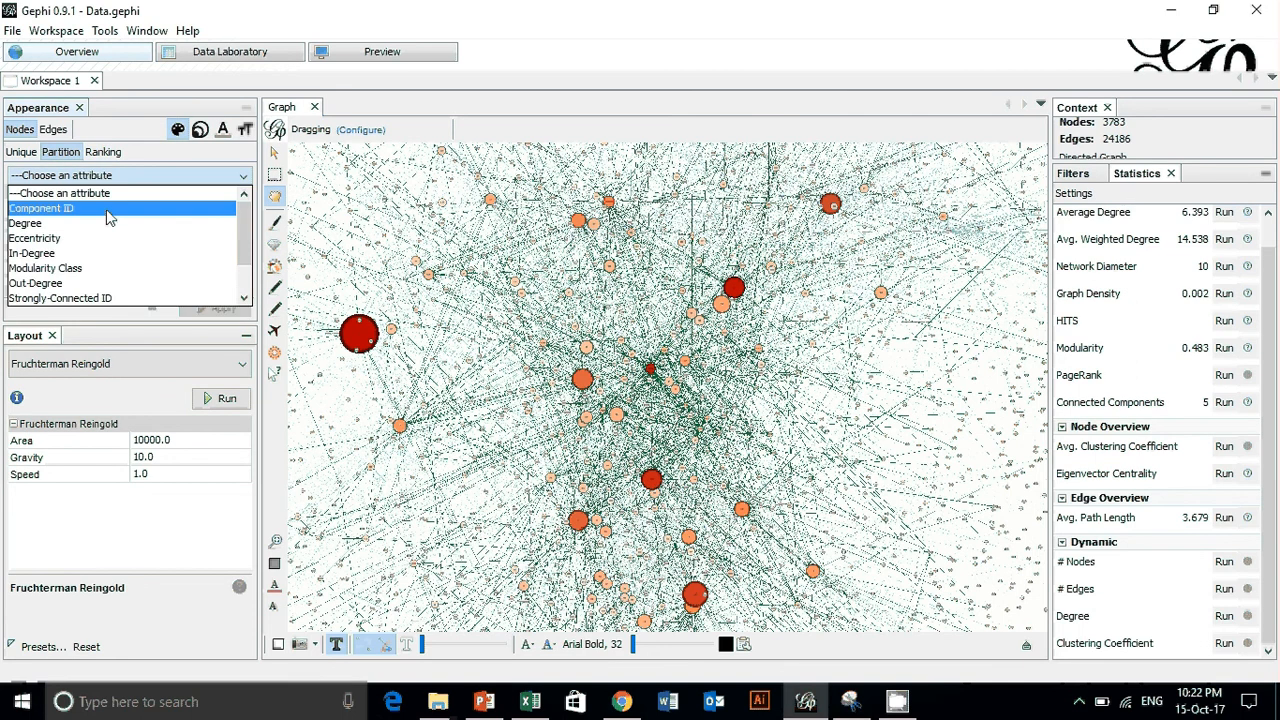
click(108, 270)
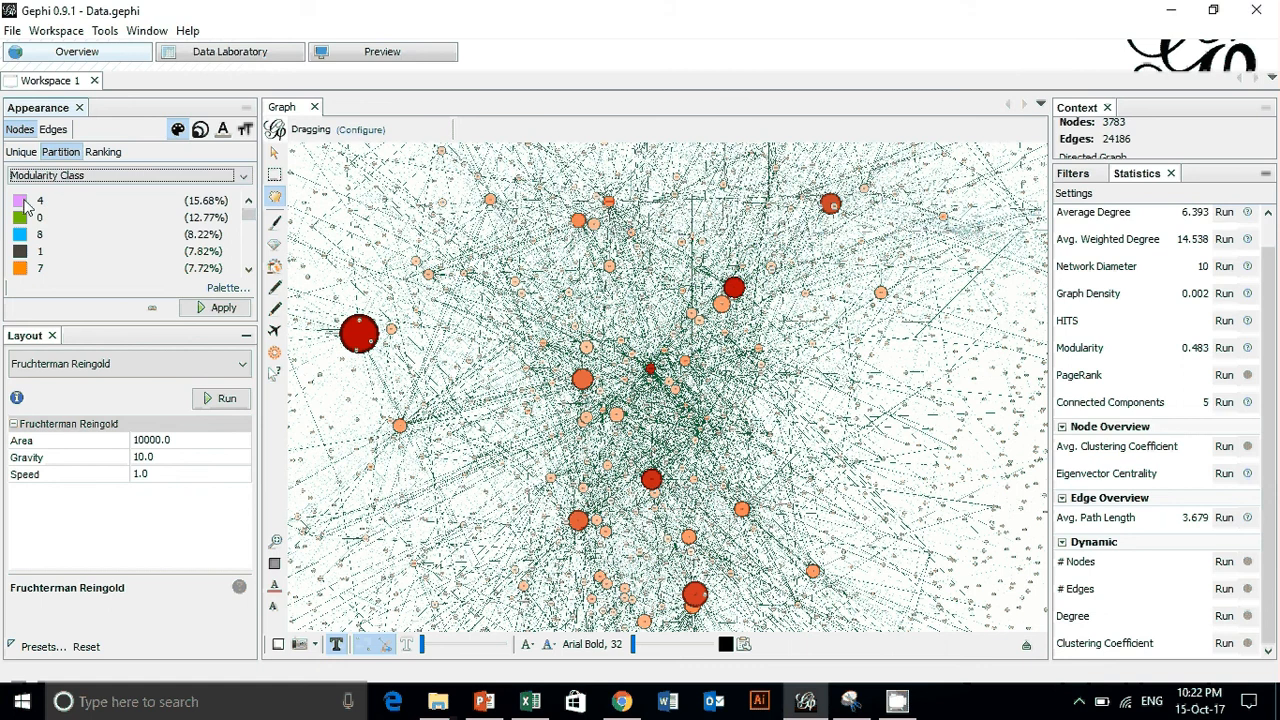
click(240, 309)
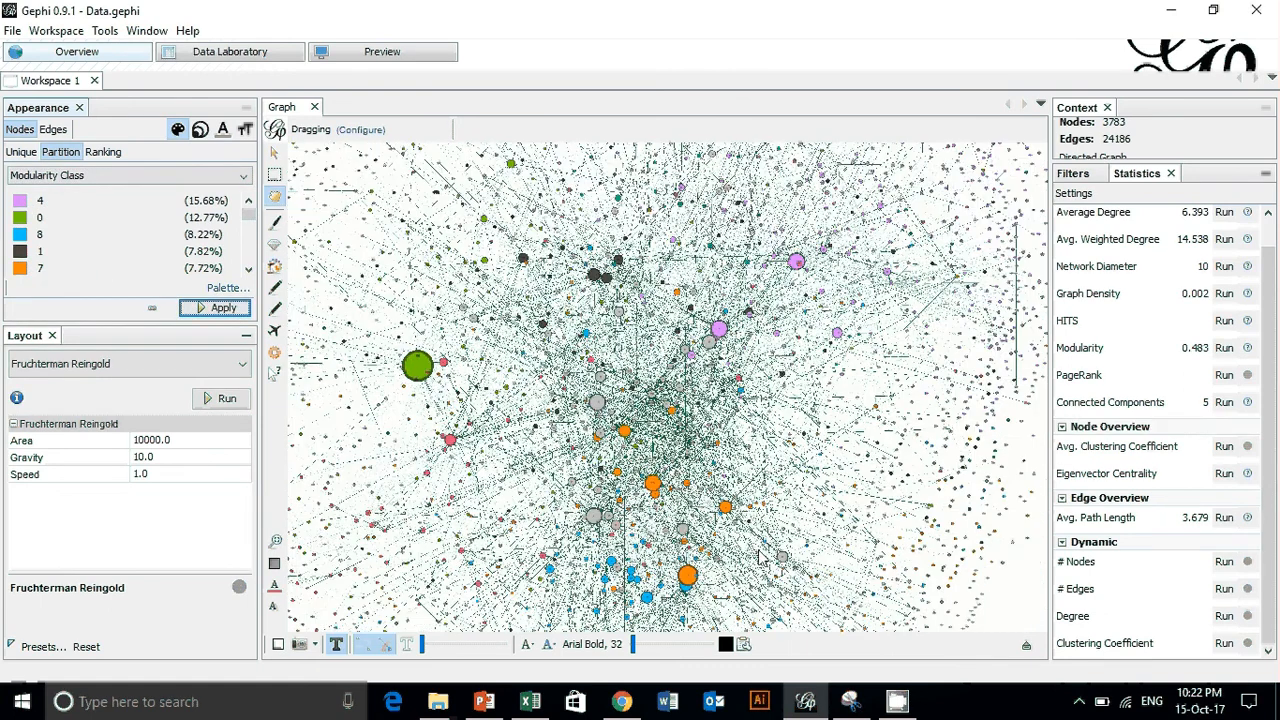
scroll(685, 533, up, 2)
scroll(685, 533, up, 2)
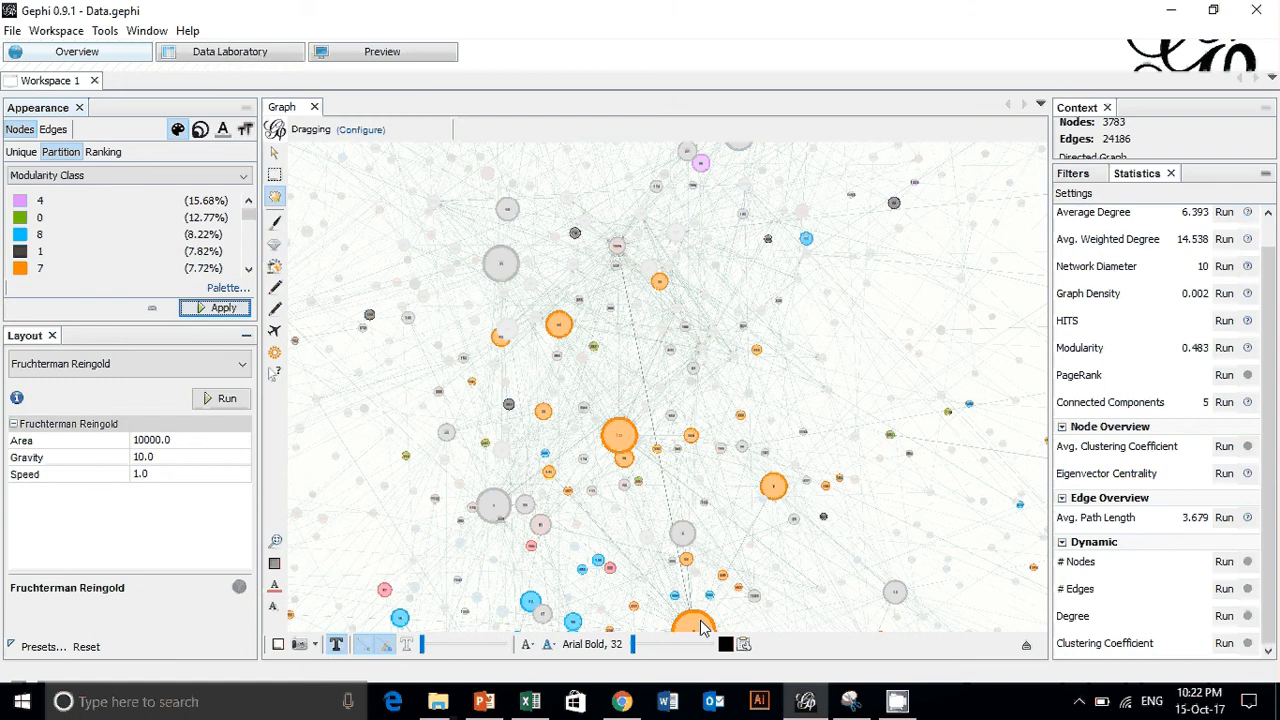
scroll(655, 497, down, 2)
scroll(655, 497, down, 2)
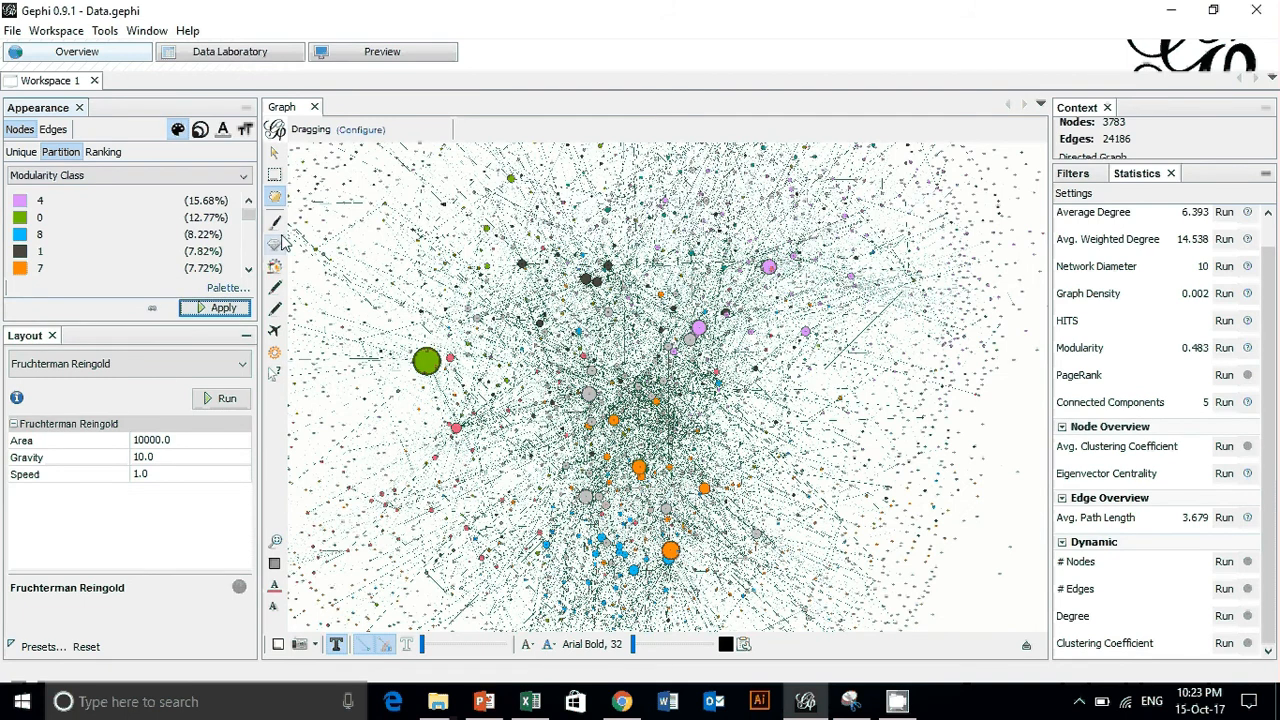
scroll(634, 526, down, 3)
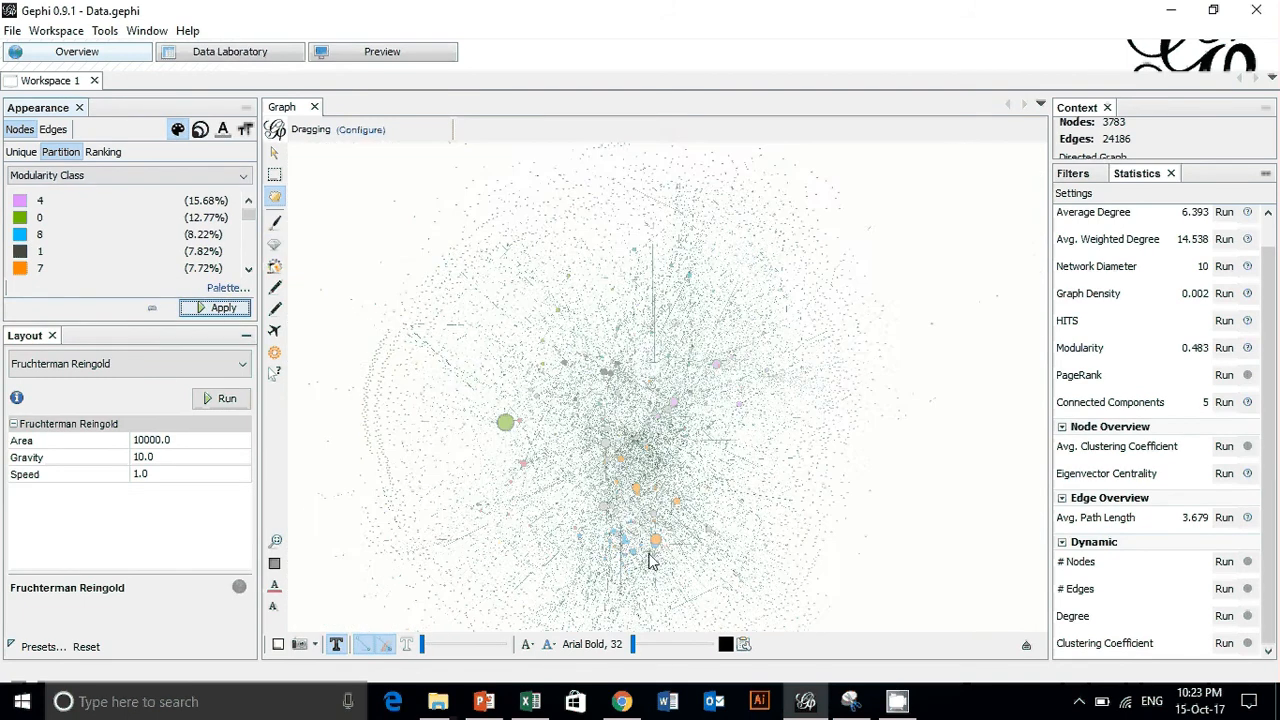
- Open the Timeline project from the Backup folder without saving the changes to the current project
click(10, 31)
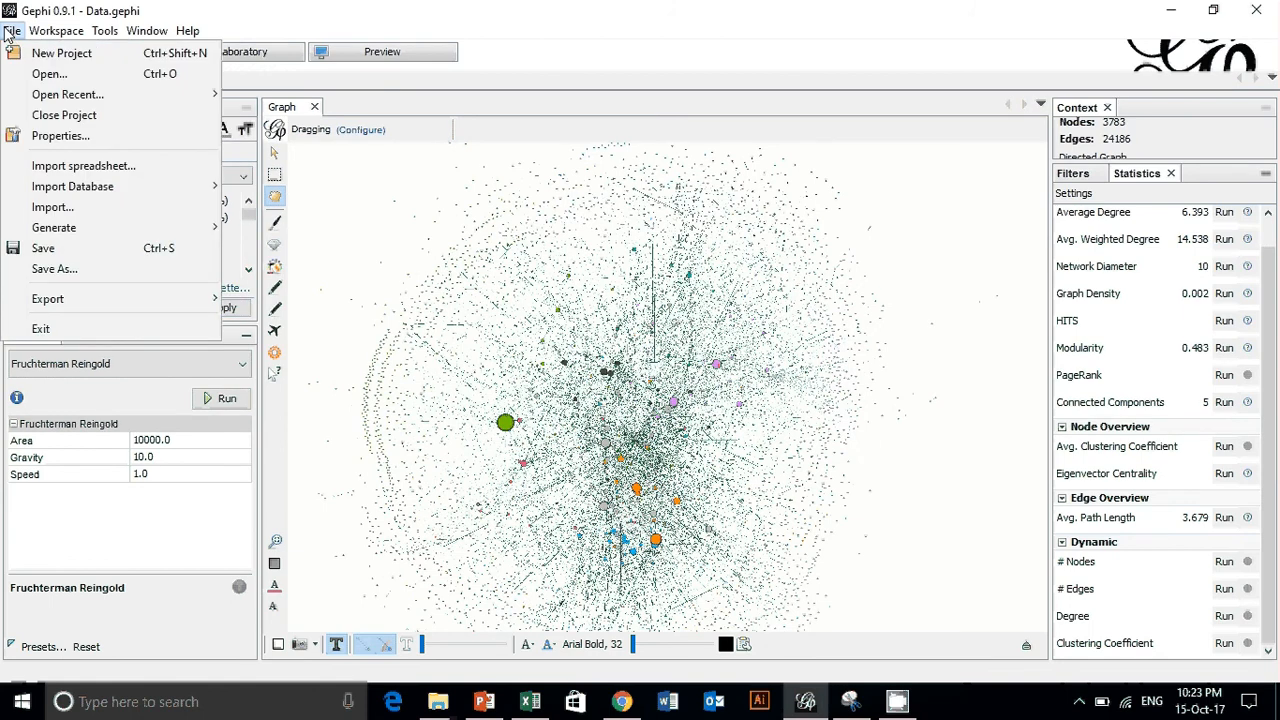
click(50, 74)
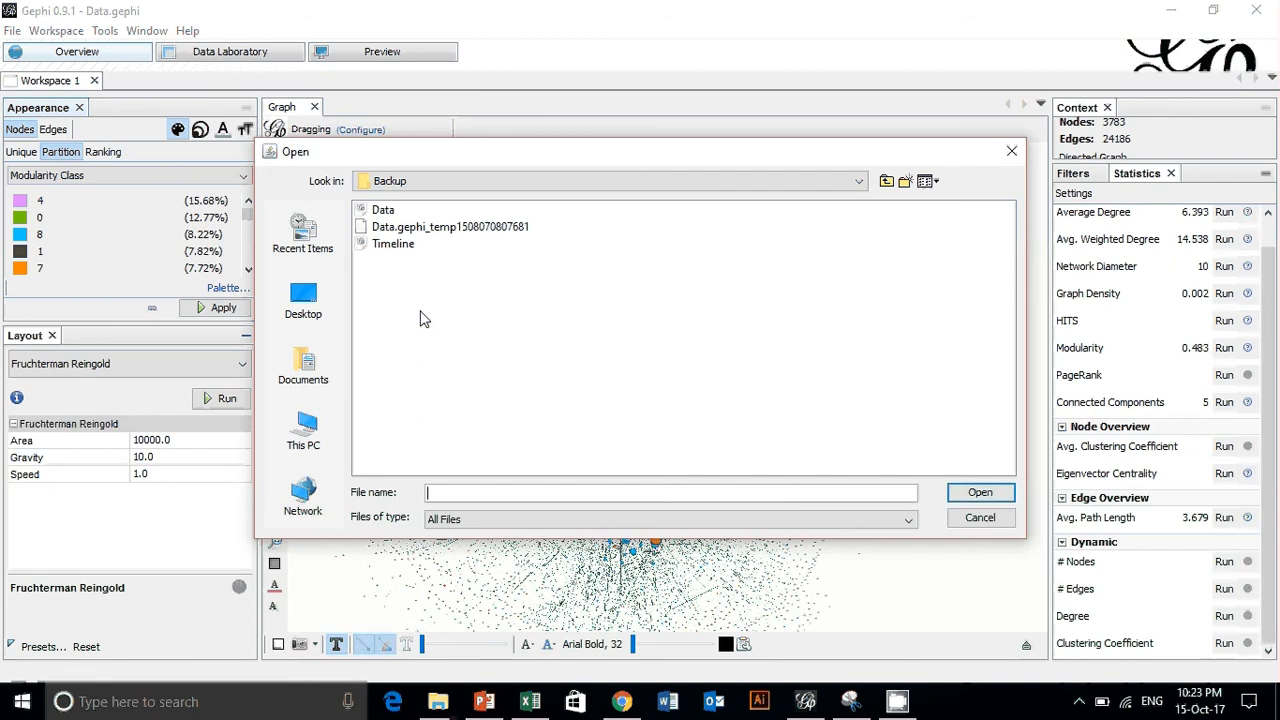
double_click(397, 247)
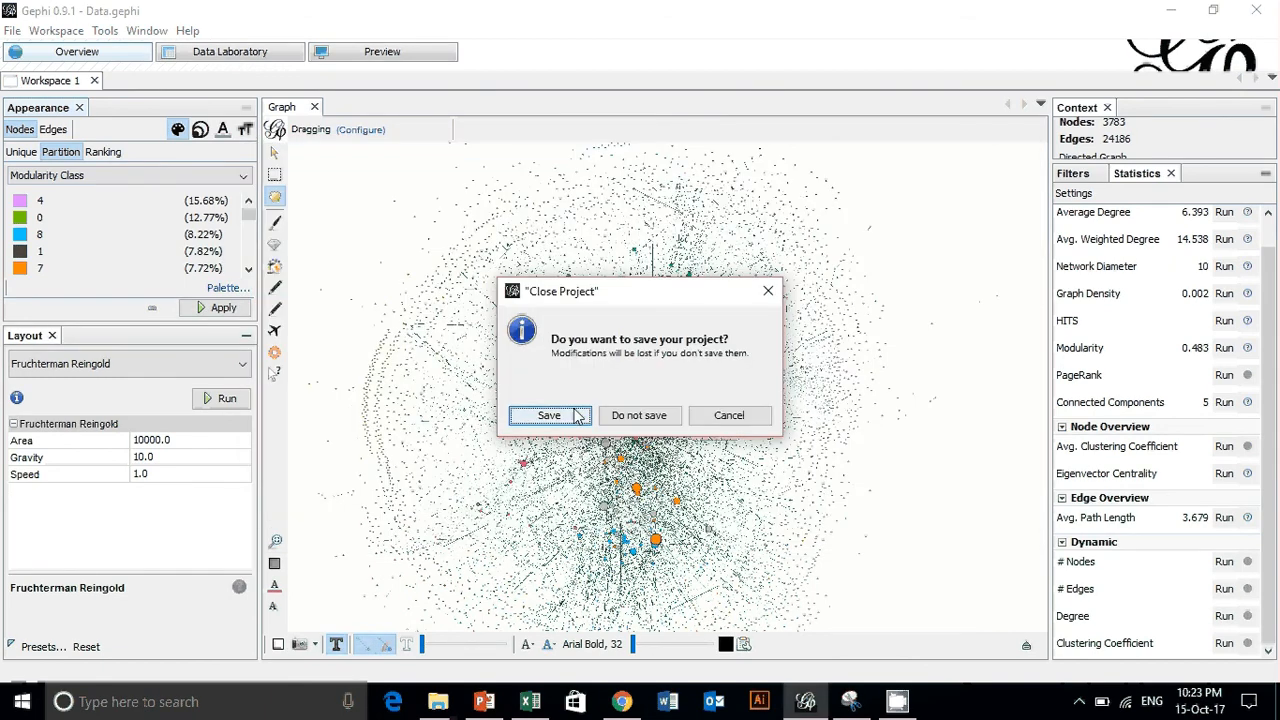
click(651, 417)
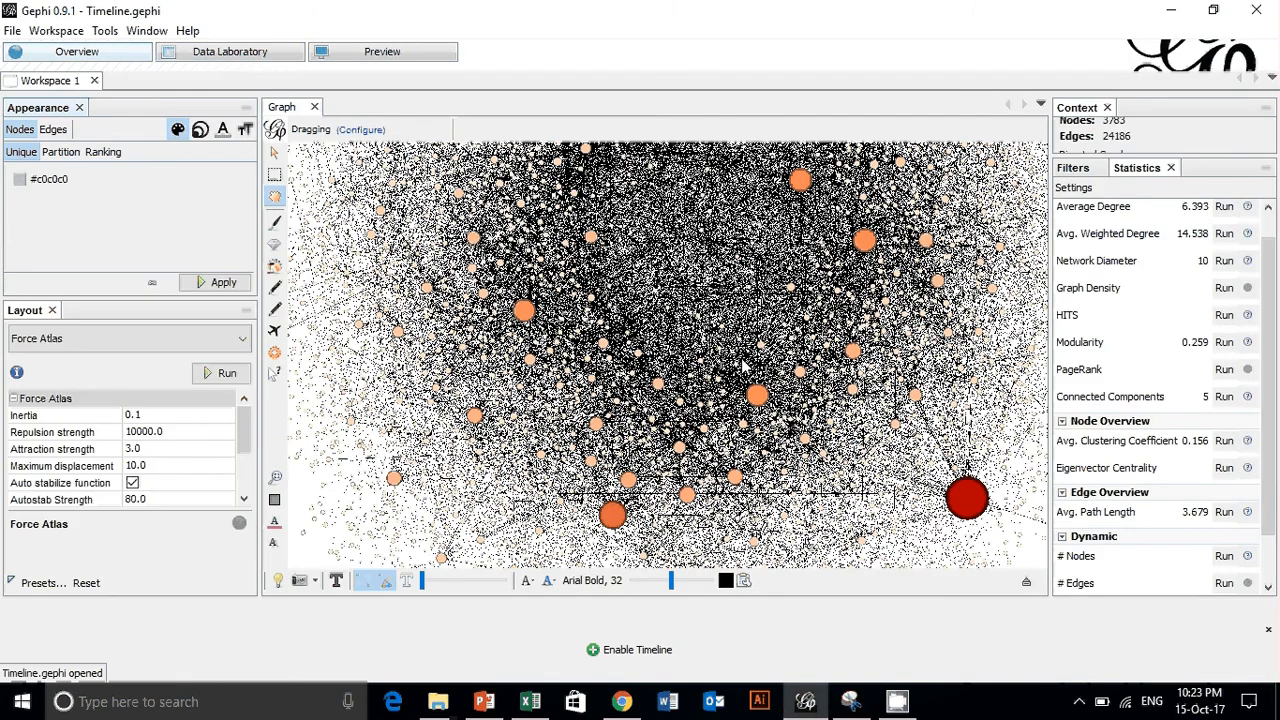
- Enable the timeline and narrow its window to the earliest period, ending just past the 1,300,000,000,000 mark
scroll(895, 404, up, 4)
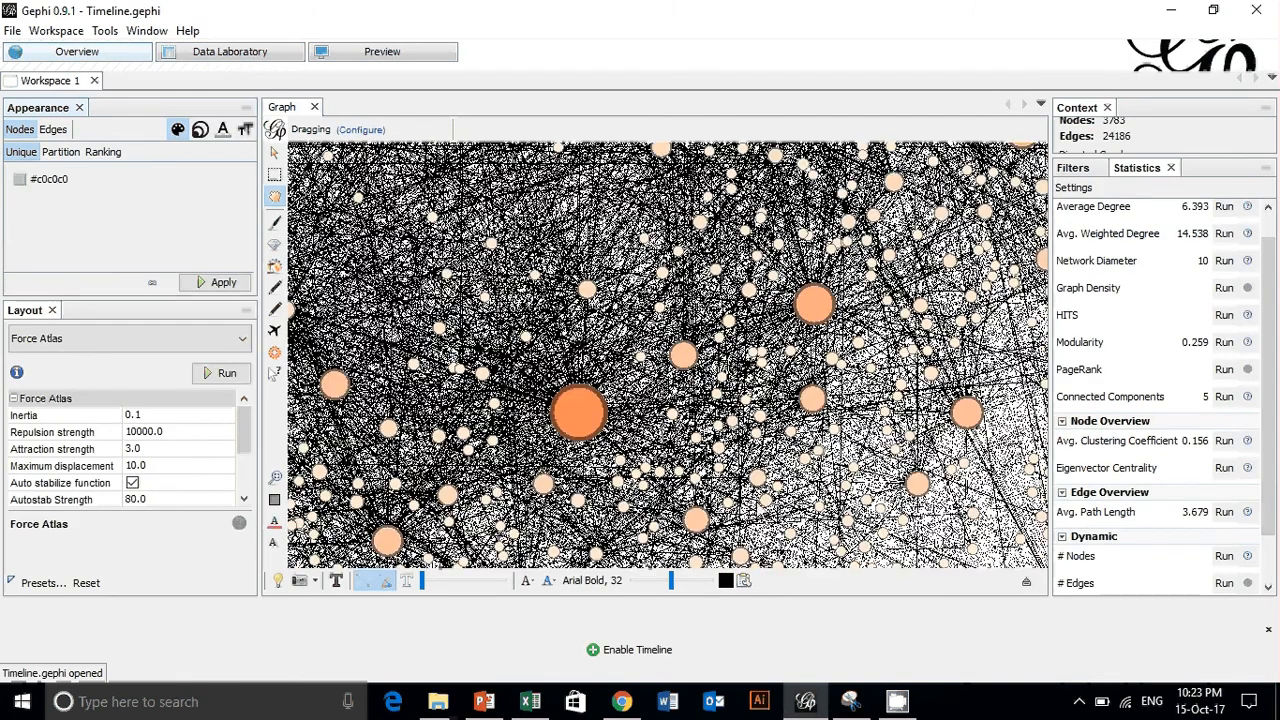
scroll(805, 390, down, 4)
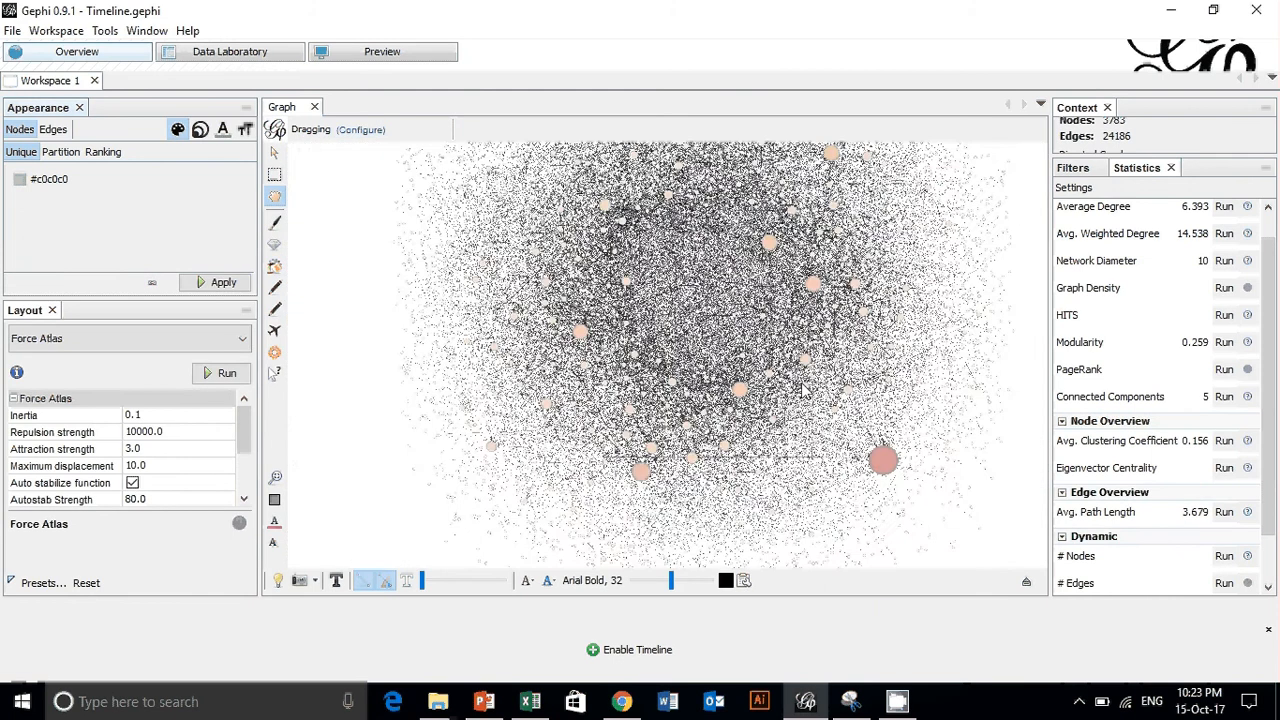
click(632, 651)
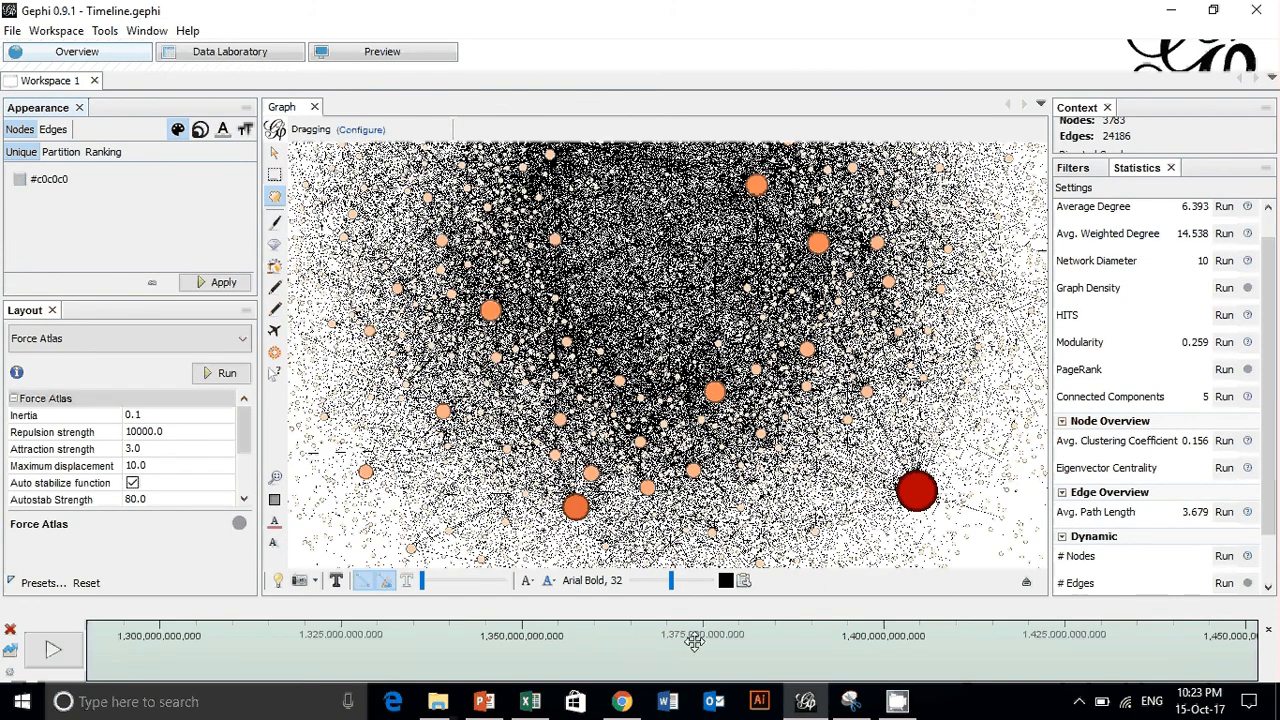
drag(1253, 651, 328, 642)
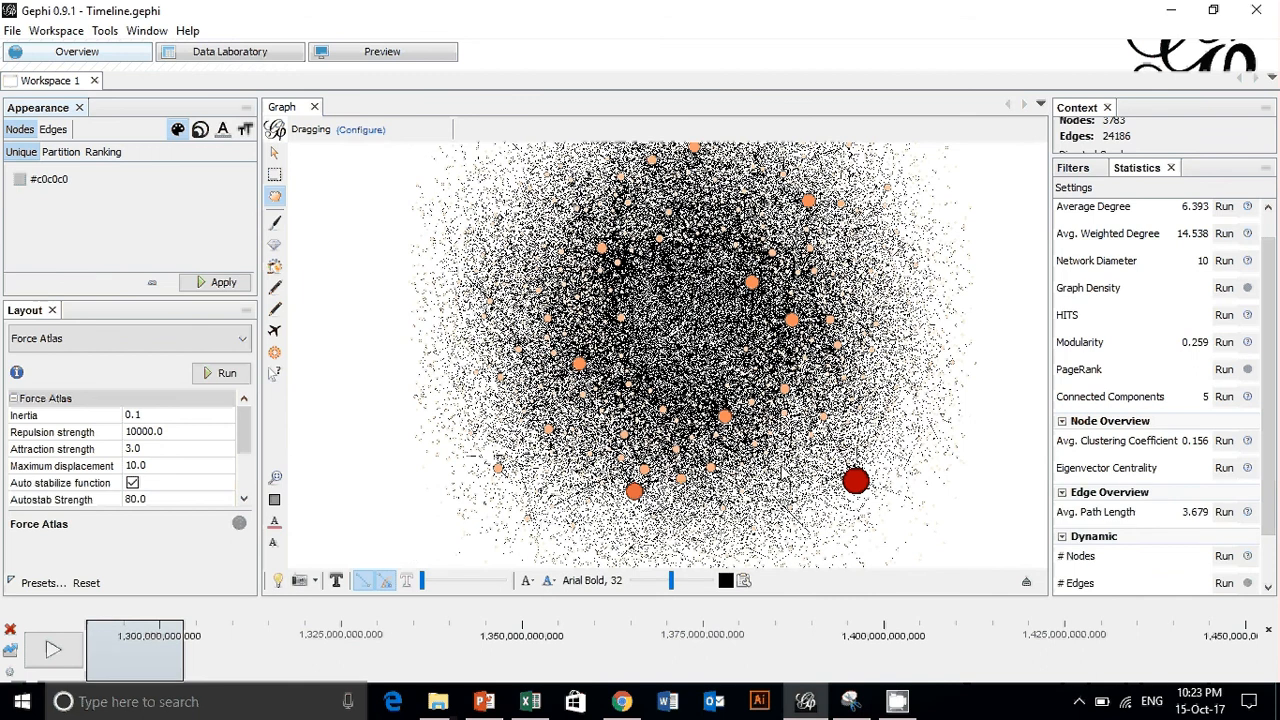
- Review the edges table's time columns and the columns available for conversion to dynamic, ending on the nodes table
click(230, 58)
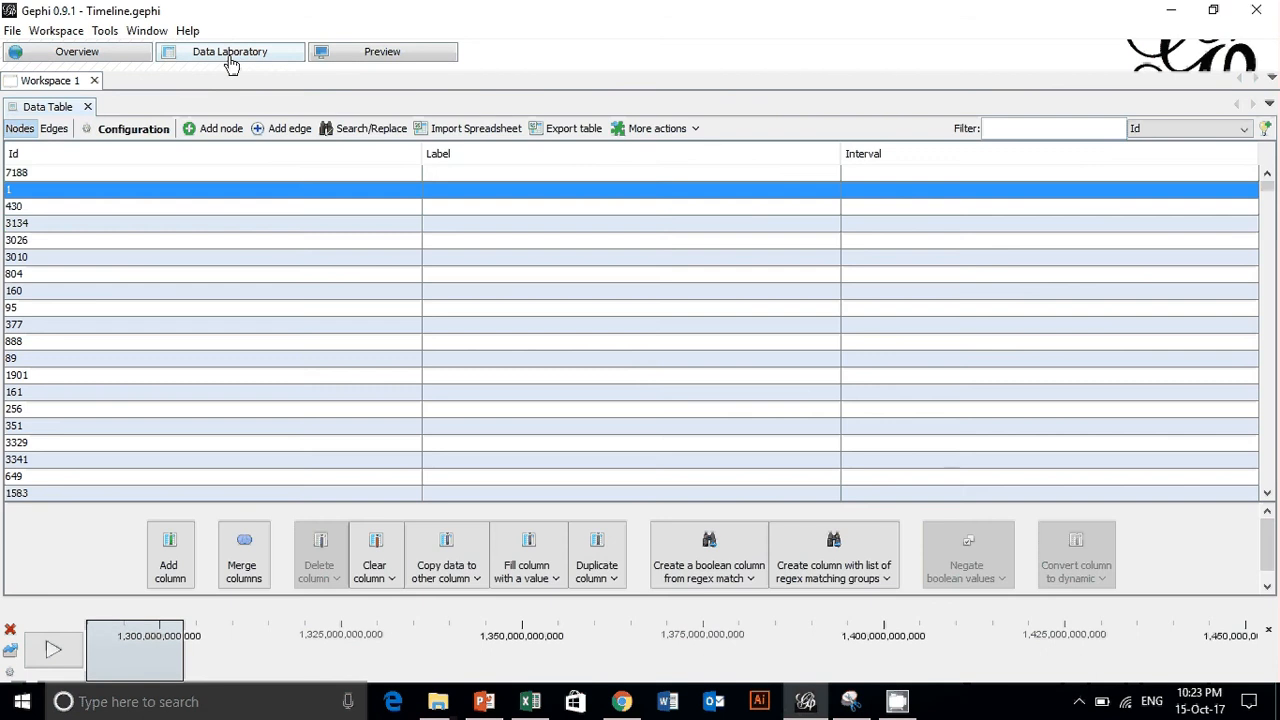
click(53, 129)
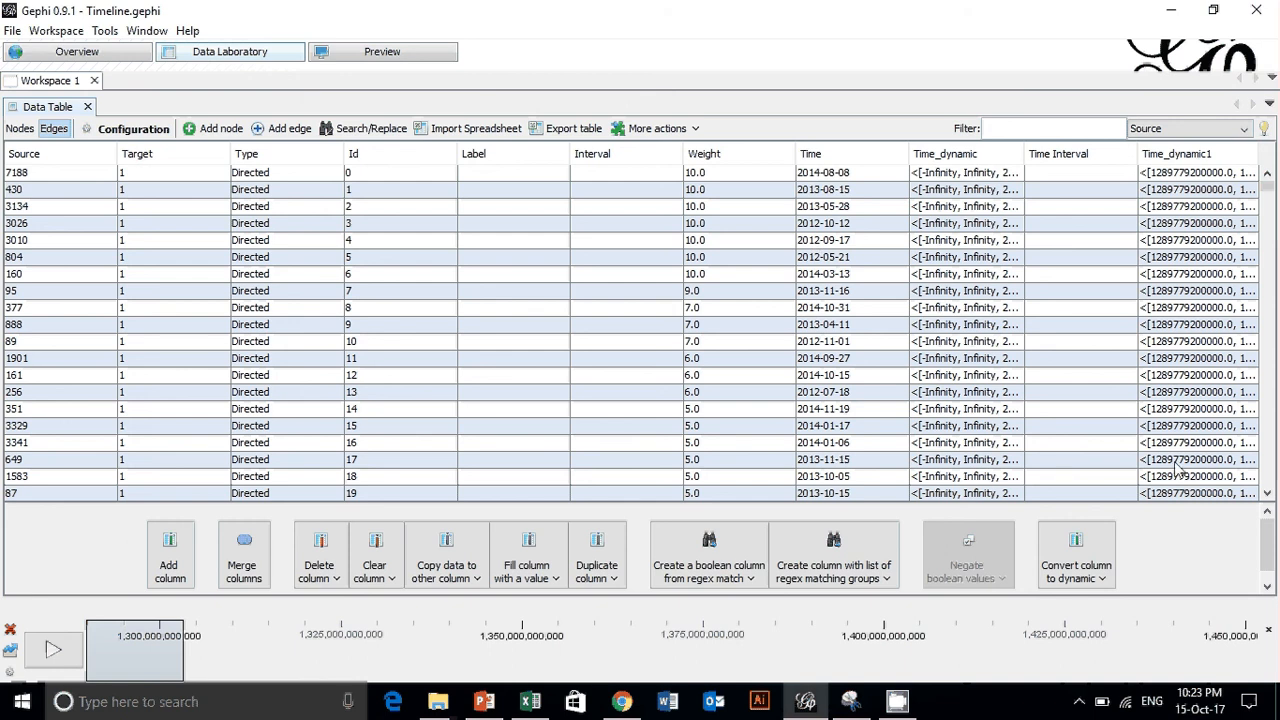
click(1101, 584)
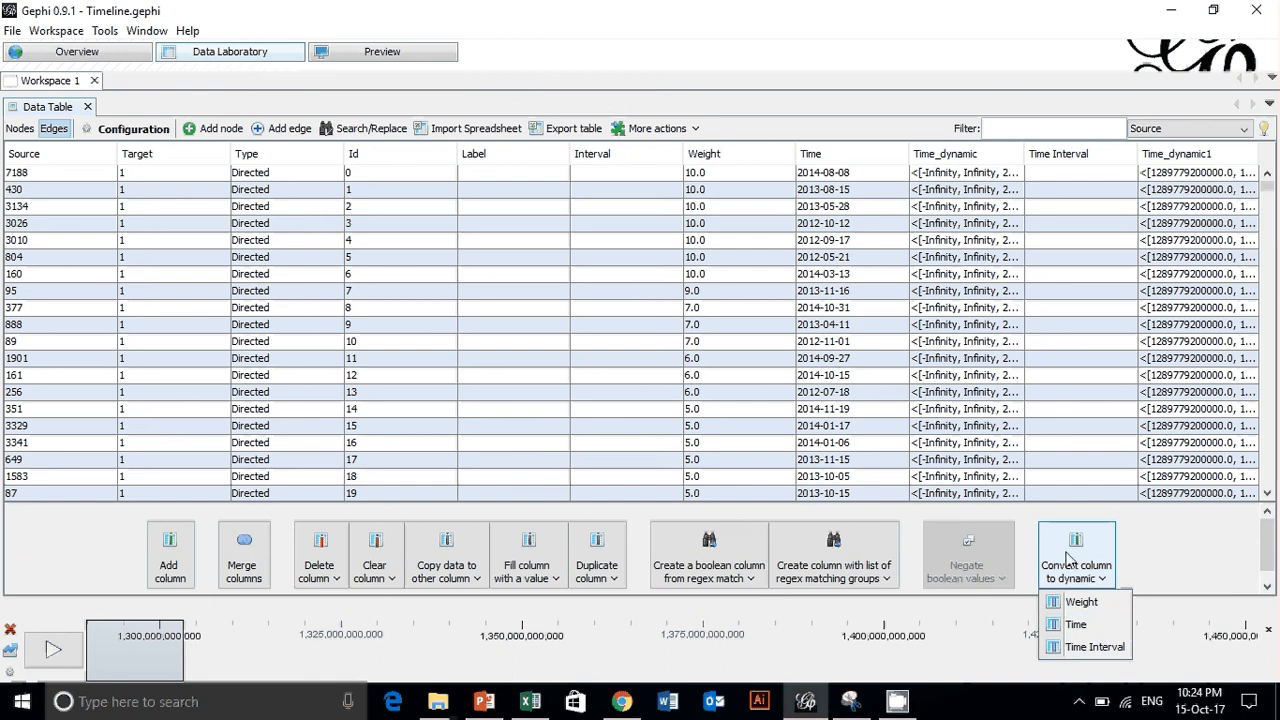
click(1185, 532)
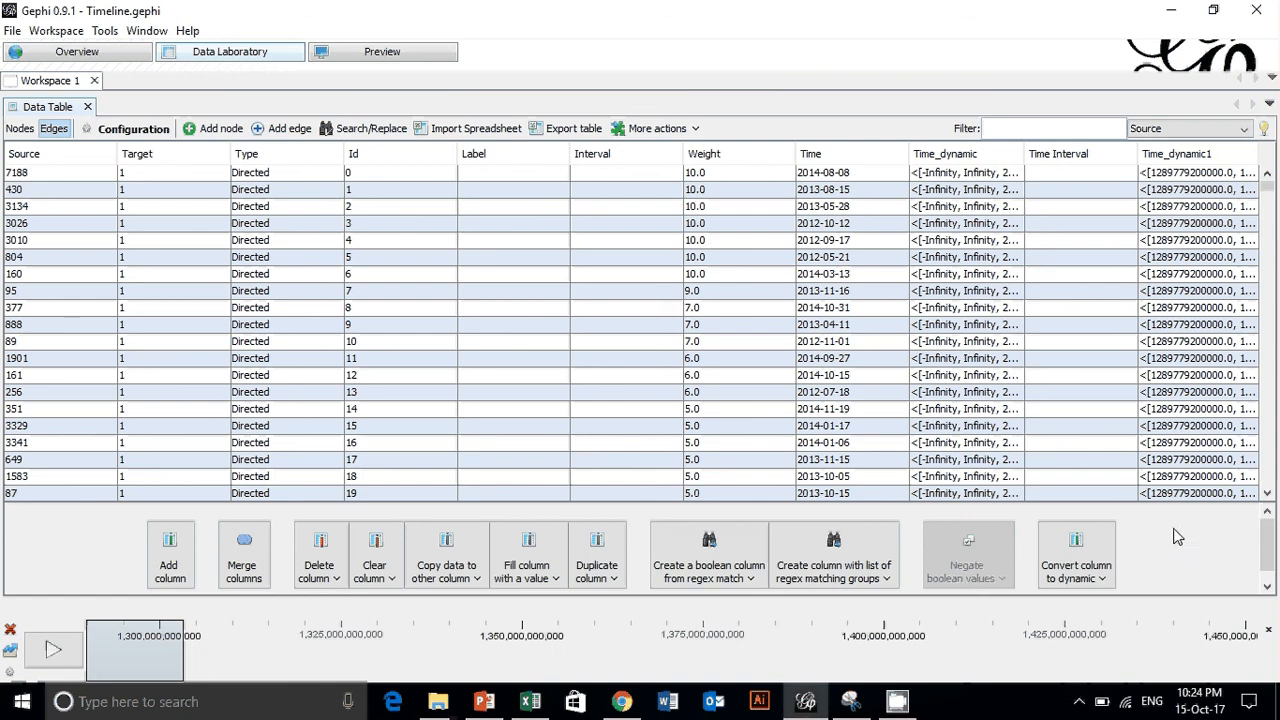
click(18, 129)
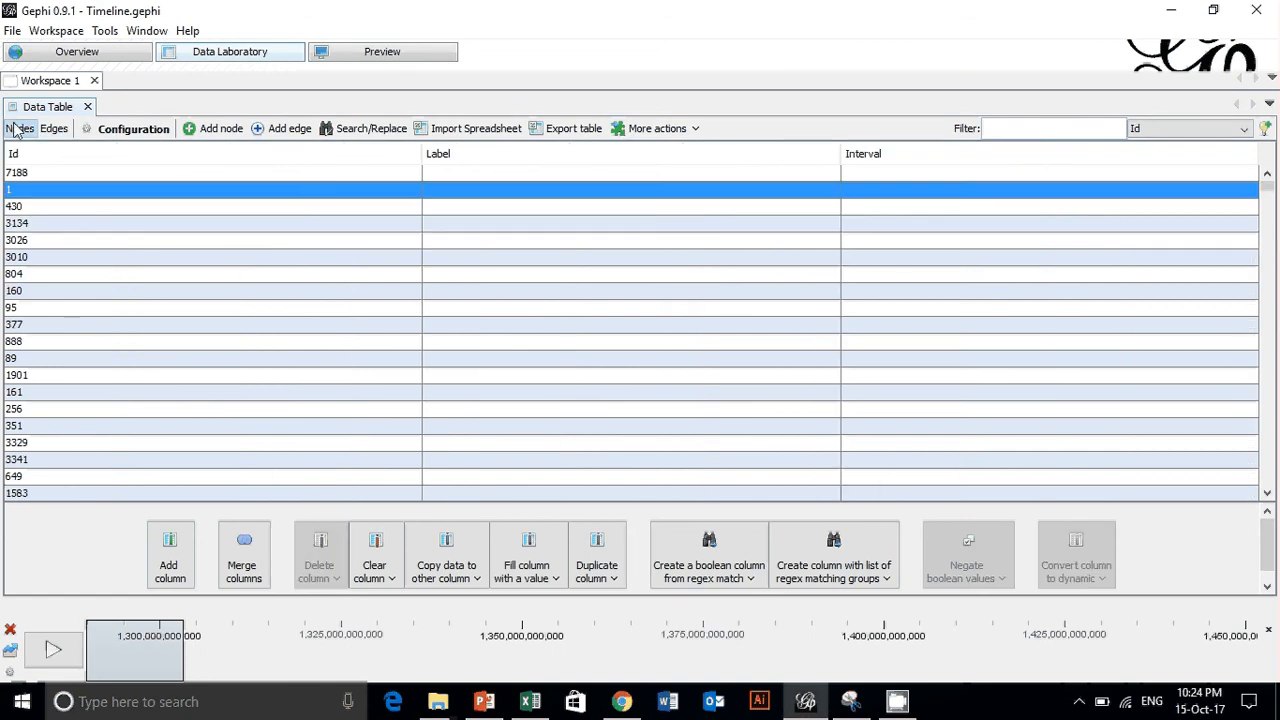
- Return to the graph overview and slide the timeline window forward, ending with it back at the earliest period
click(63, 55)
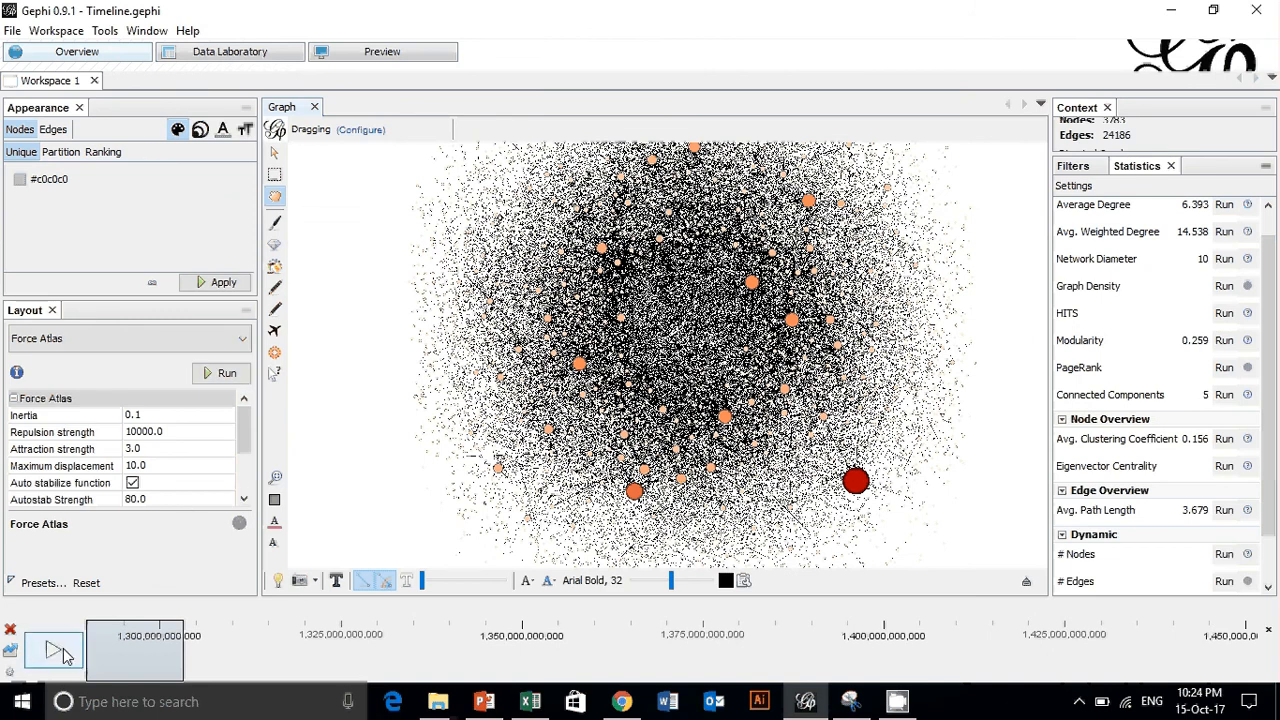
drag(140, 657, 195, 656)
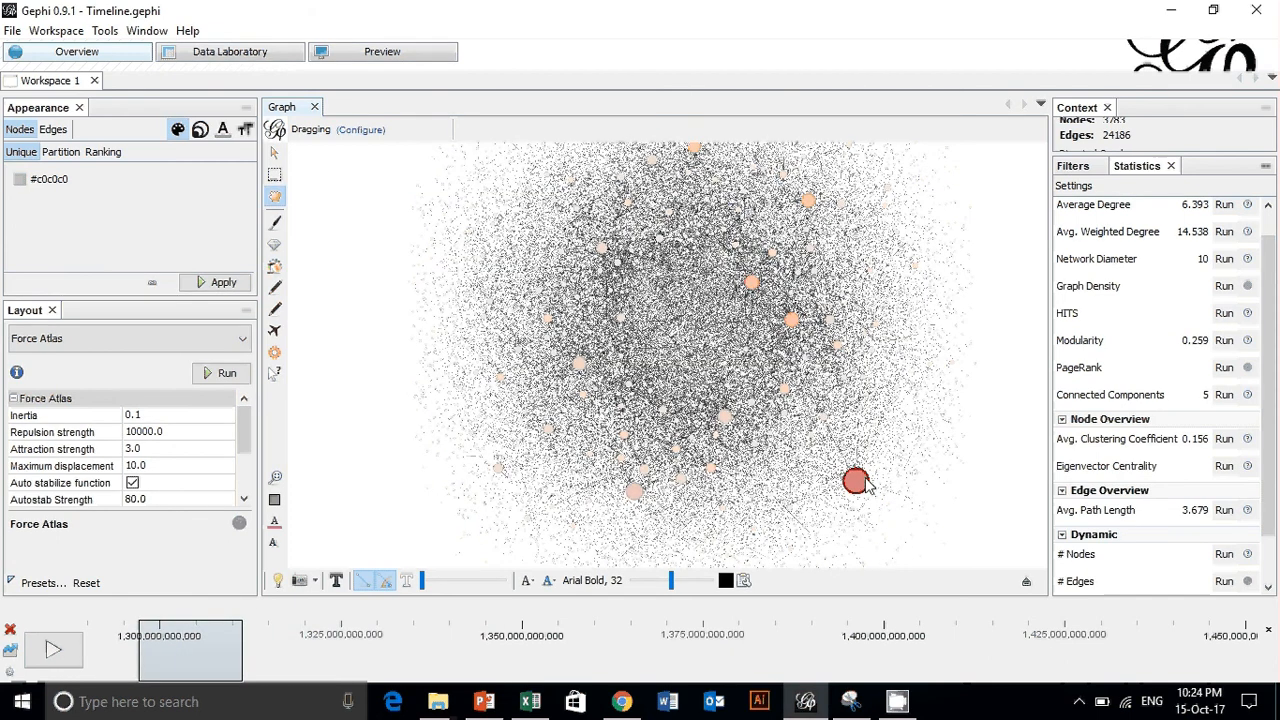
mouse_move(224, 649)
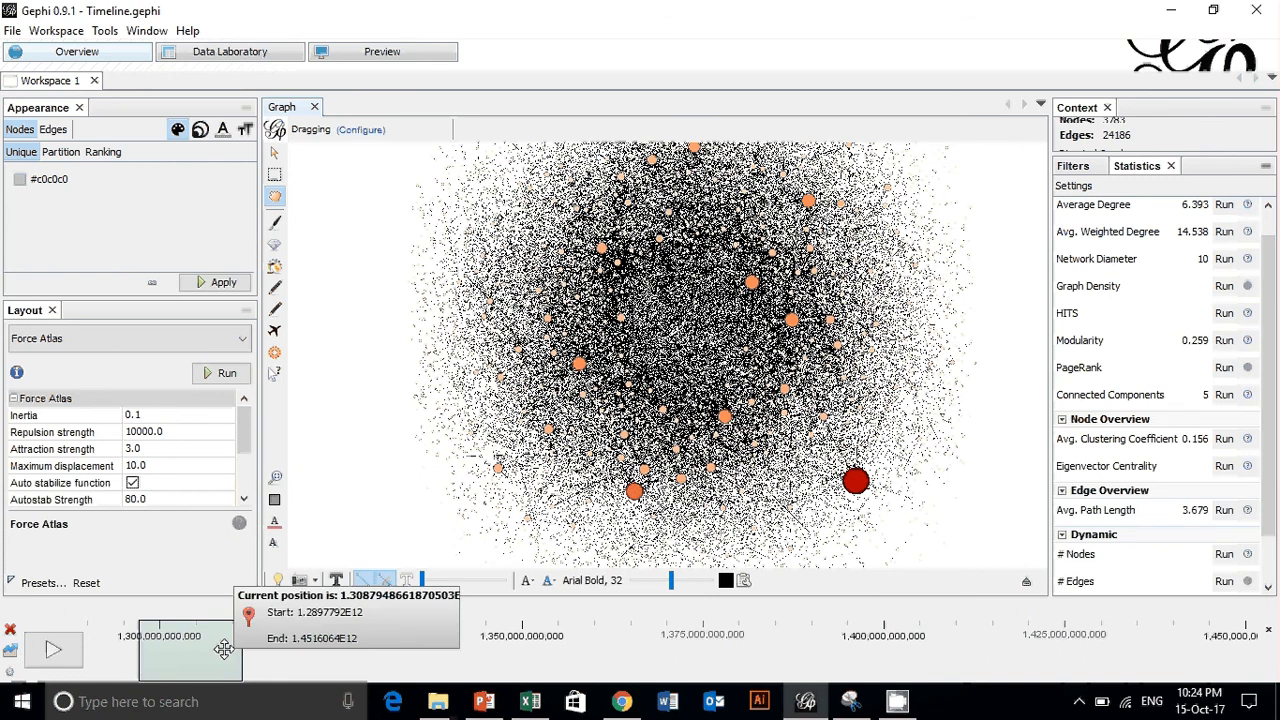
drag(224, 649, 290, 704)
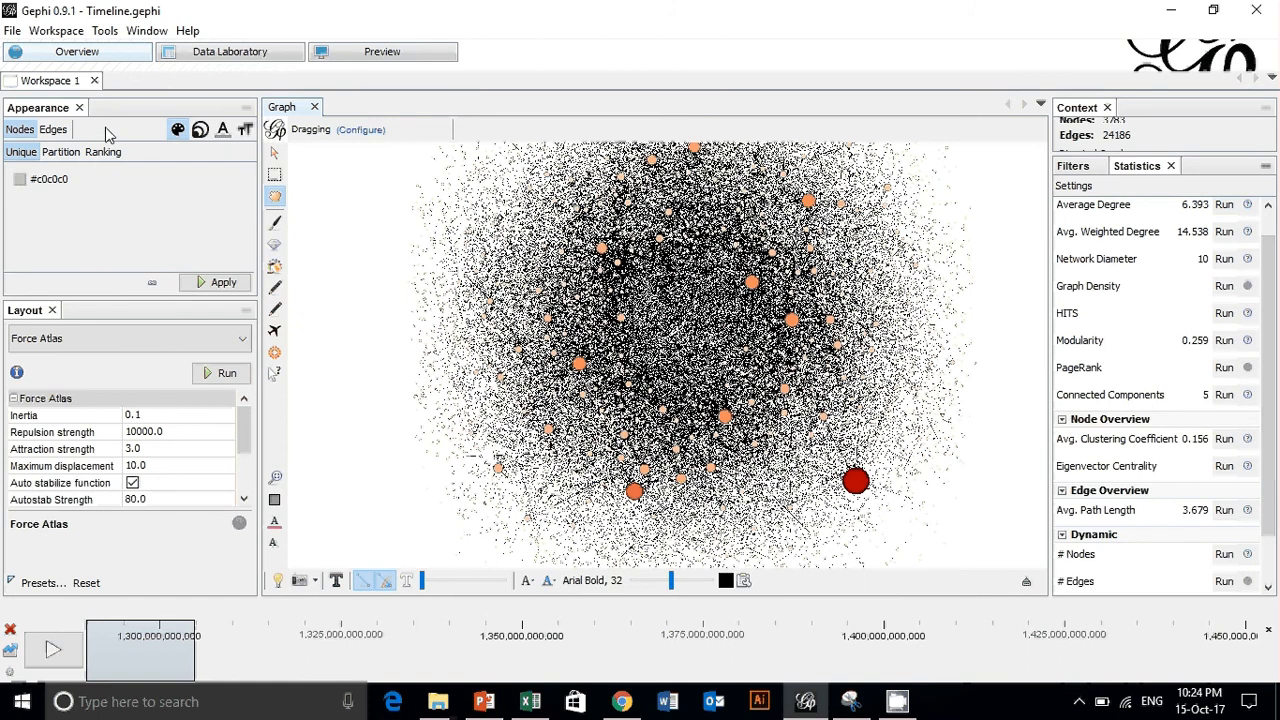
- Minimize the Gephi project and the PowerPoint presentation to get to the desktop
click(1171, 10)
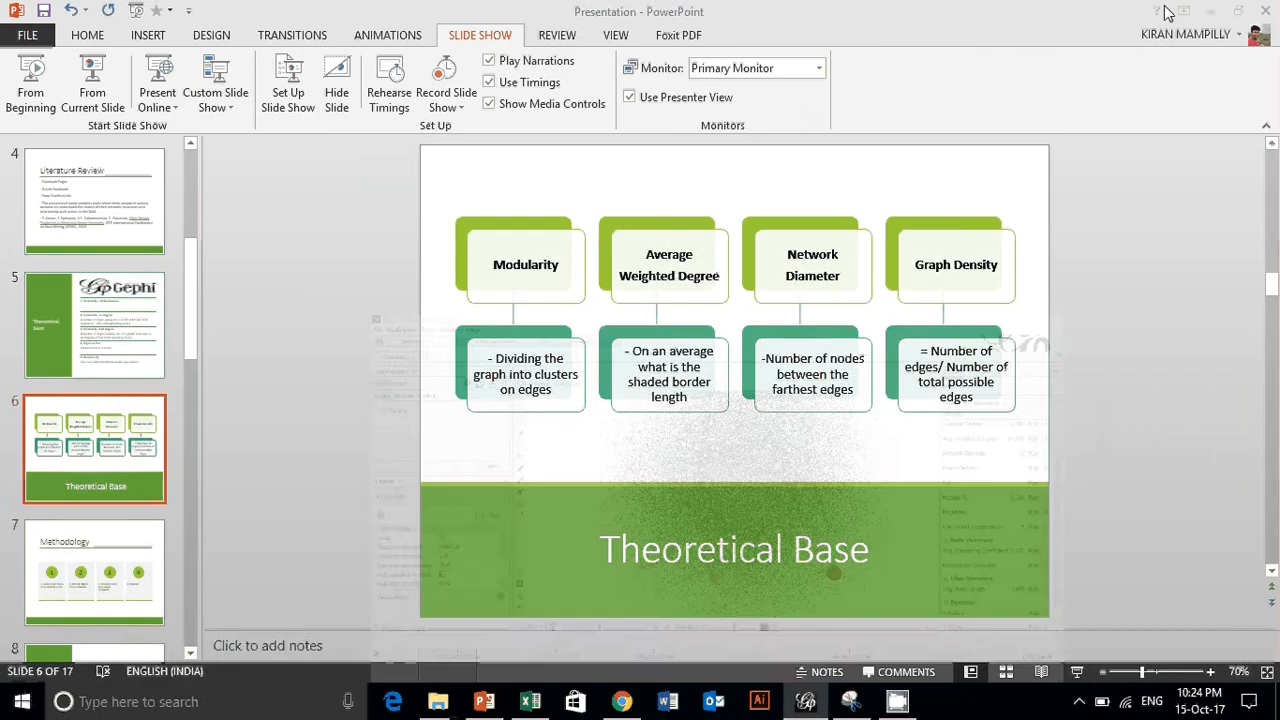
click(1209, 13)
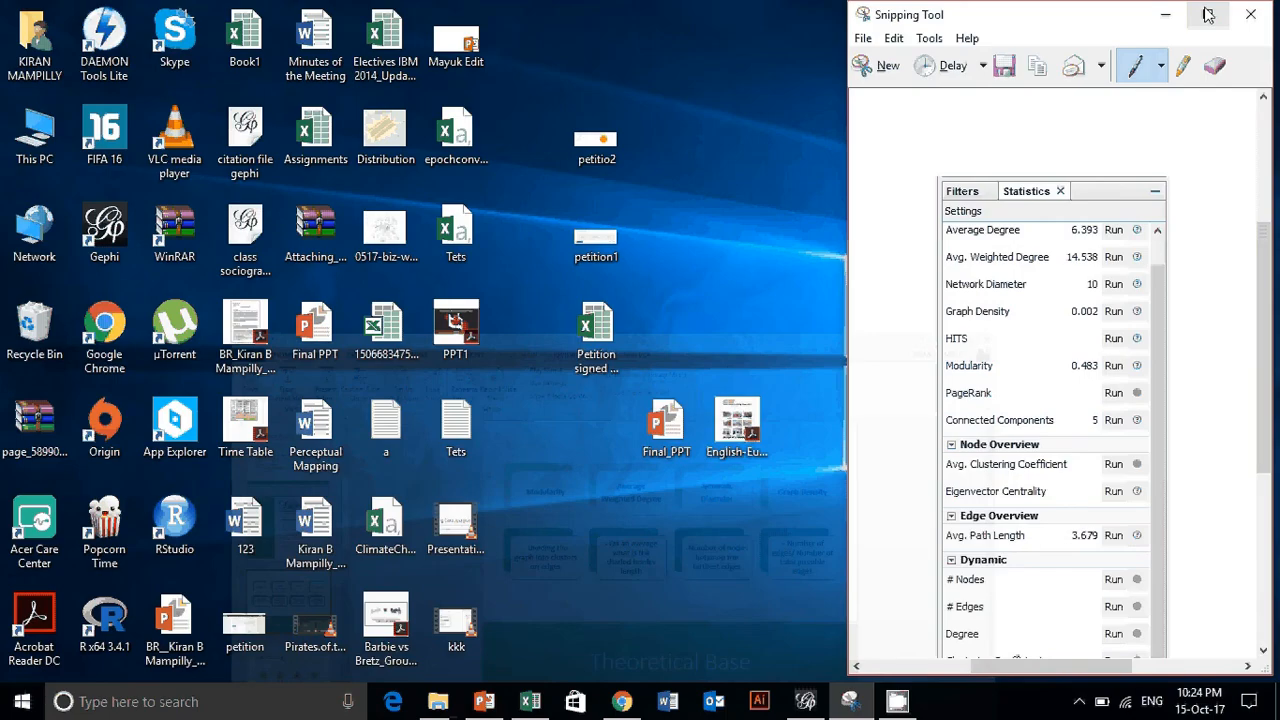
click(898, 706)
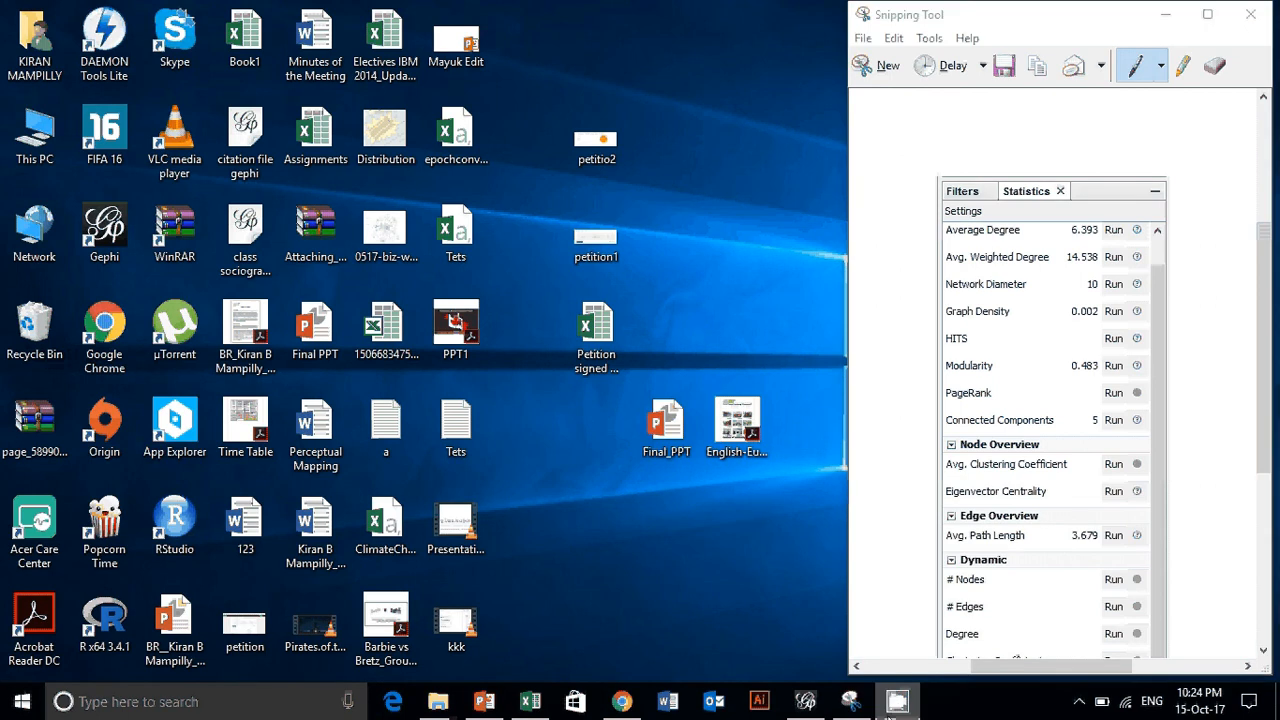
mouse_move(897, 708)
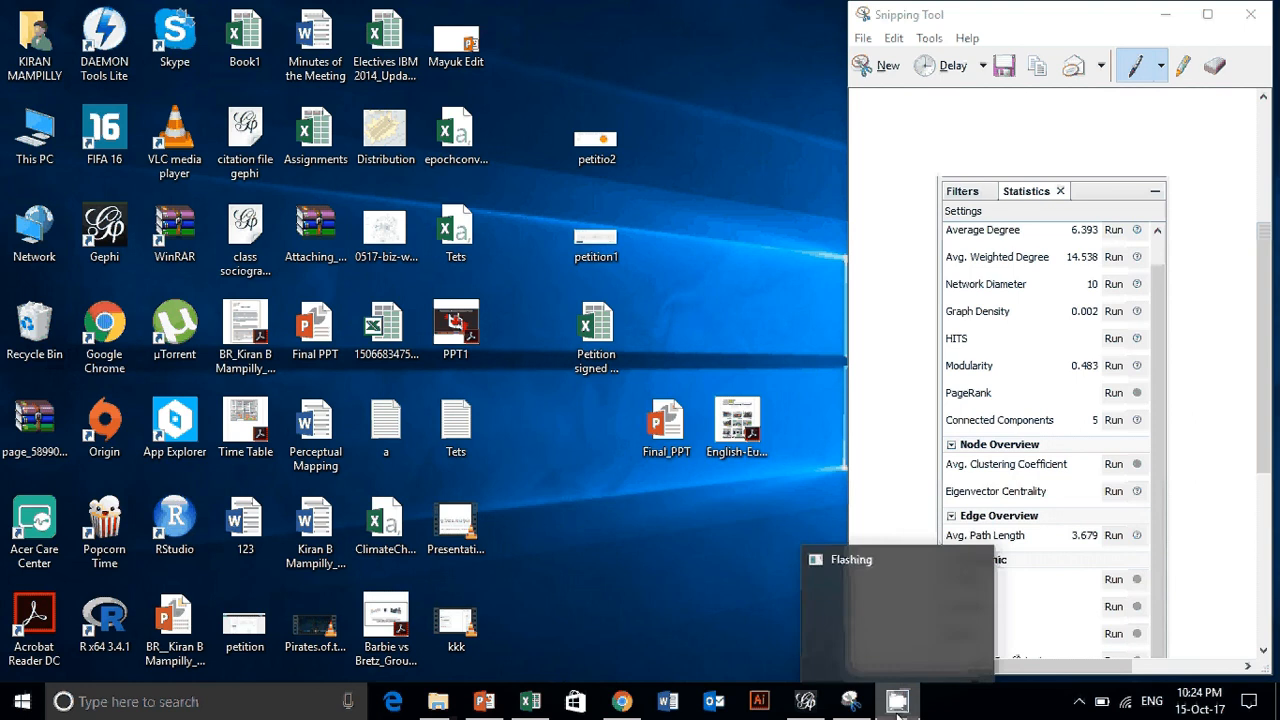
click(895, 642)
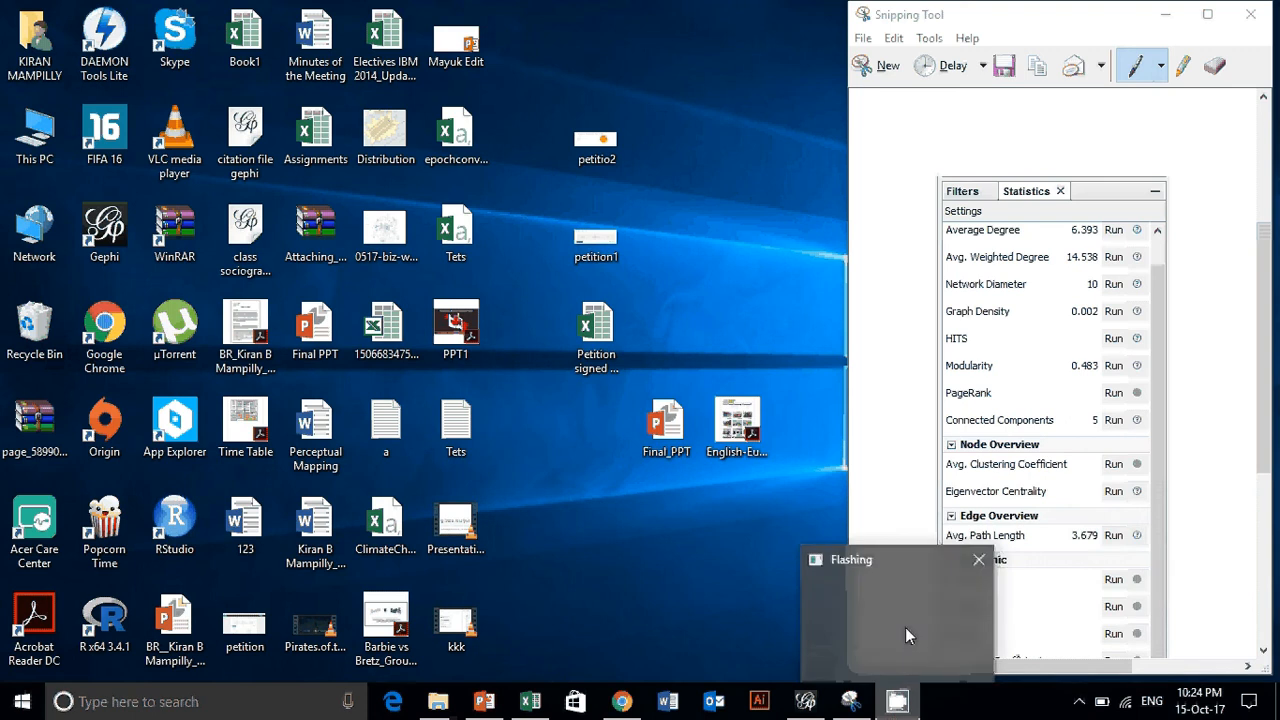
click(906, 630)
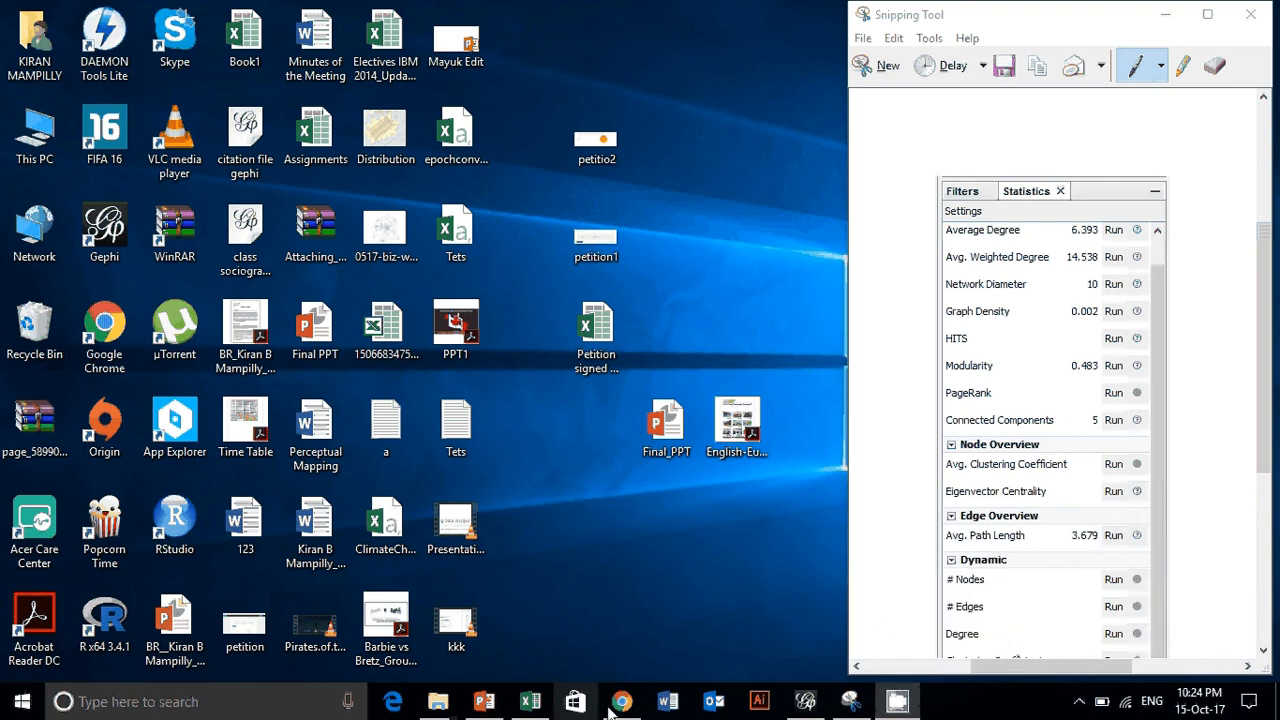
- Close the Snipping Tool window that holds the captured Gephi statistics panel
mouse_move(614, 698)
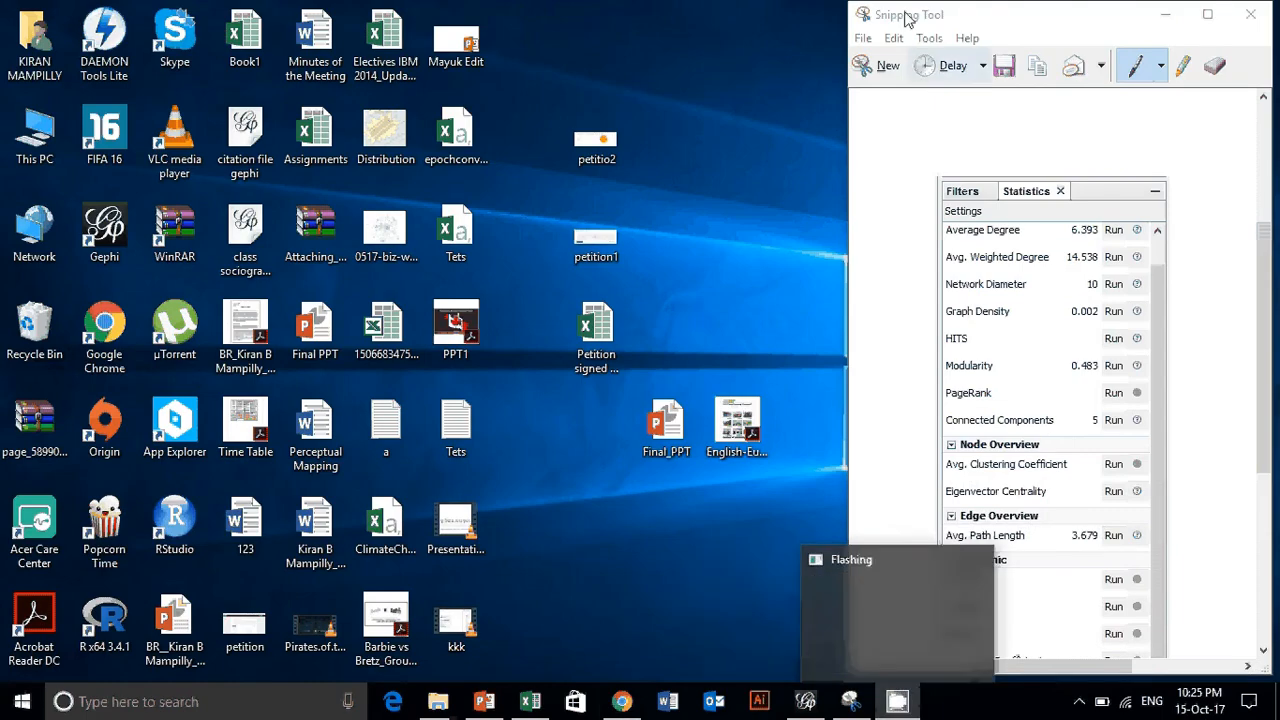
drag(907, 18, 548, 65)
click(910, 57)
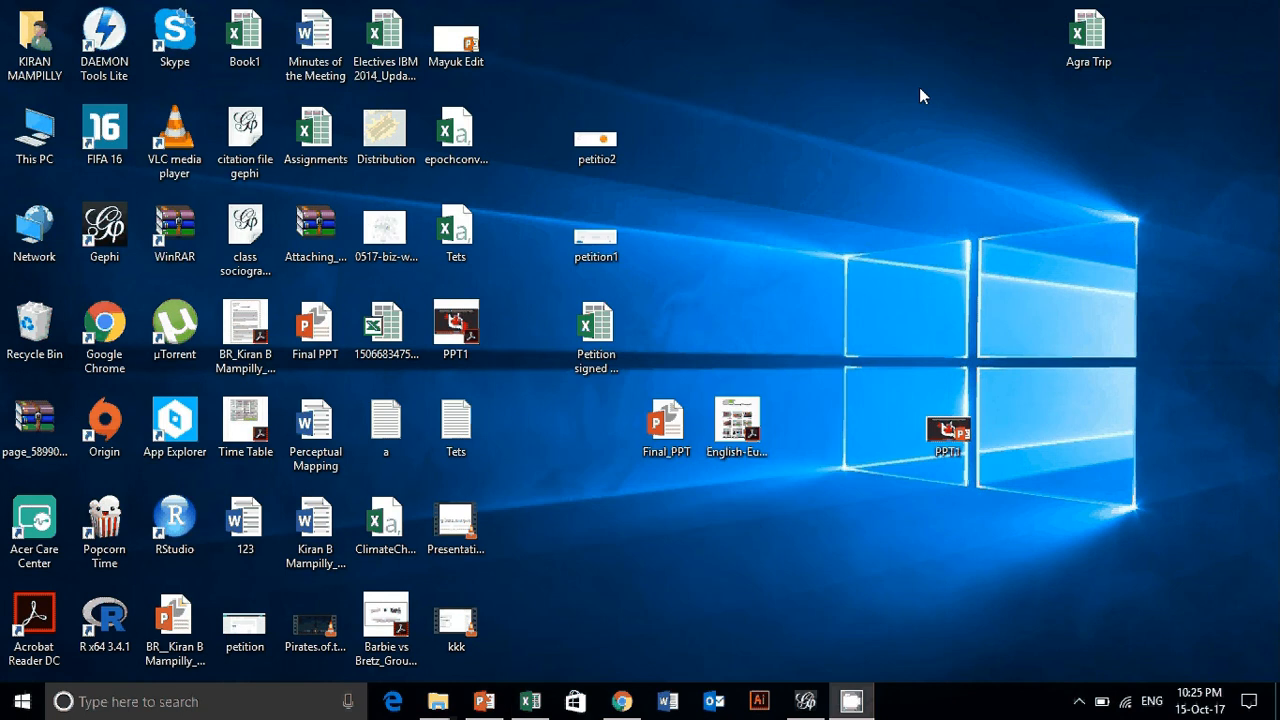
right_click(845, 708)
click(822, 603)
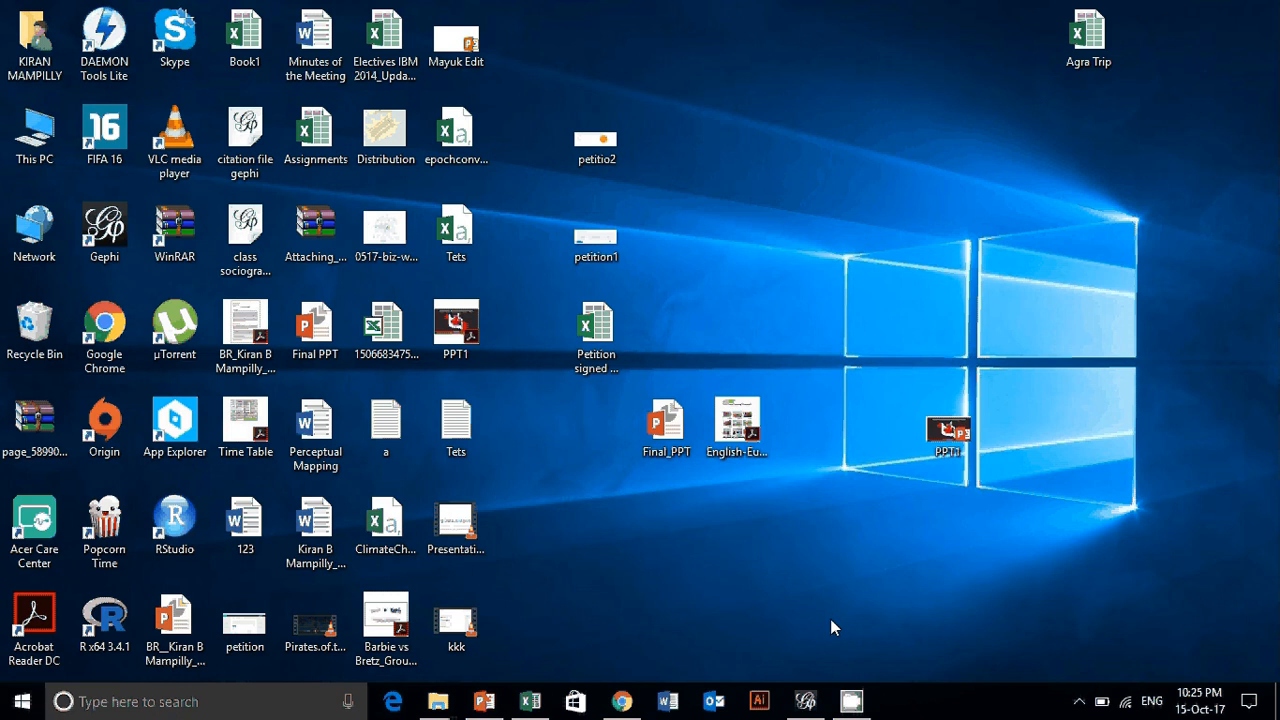
right_click(851, 703)
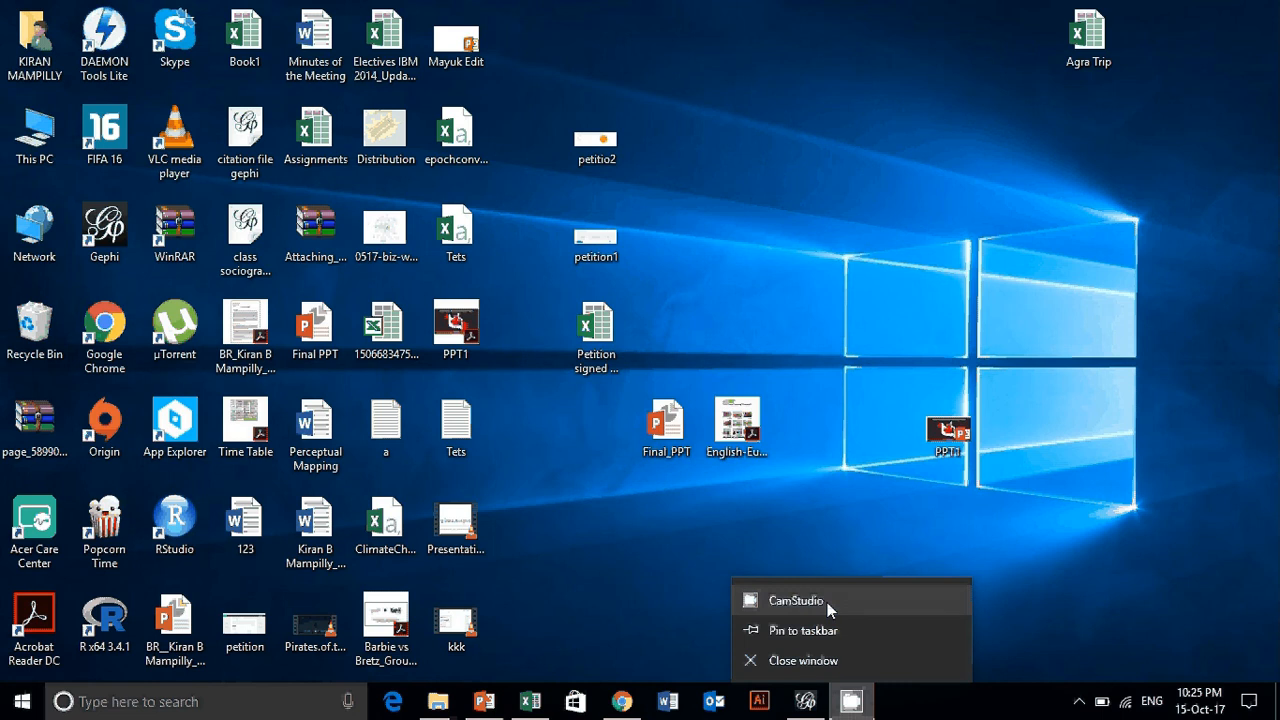
click(827, 602)
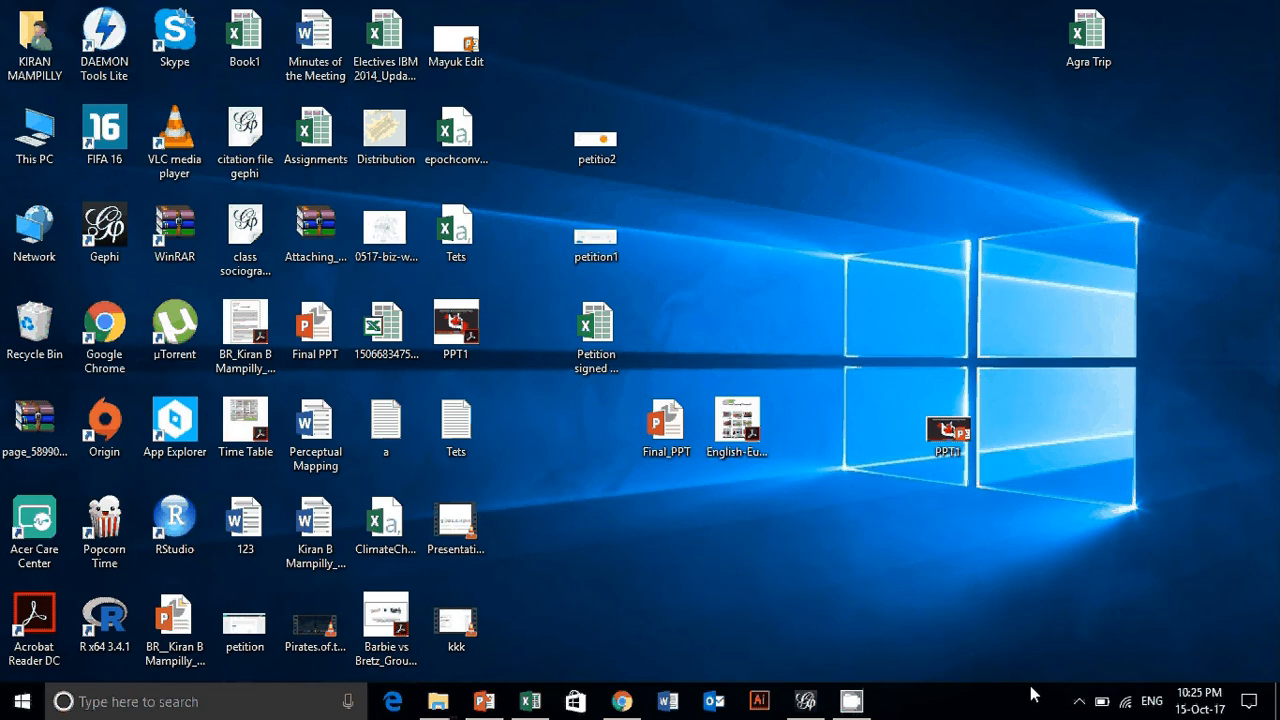
click(1078, 703)
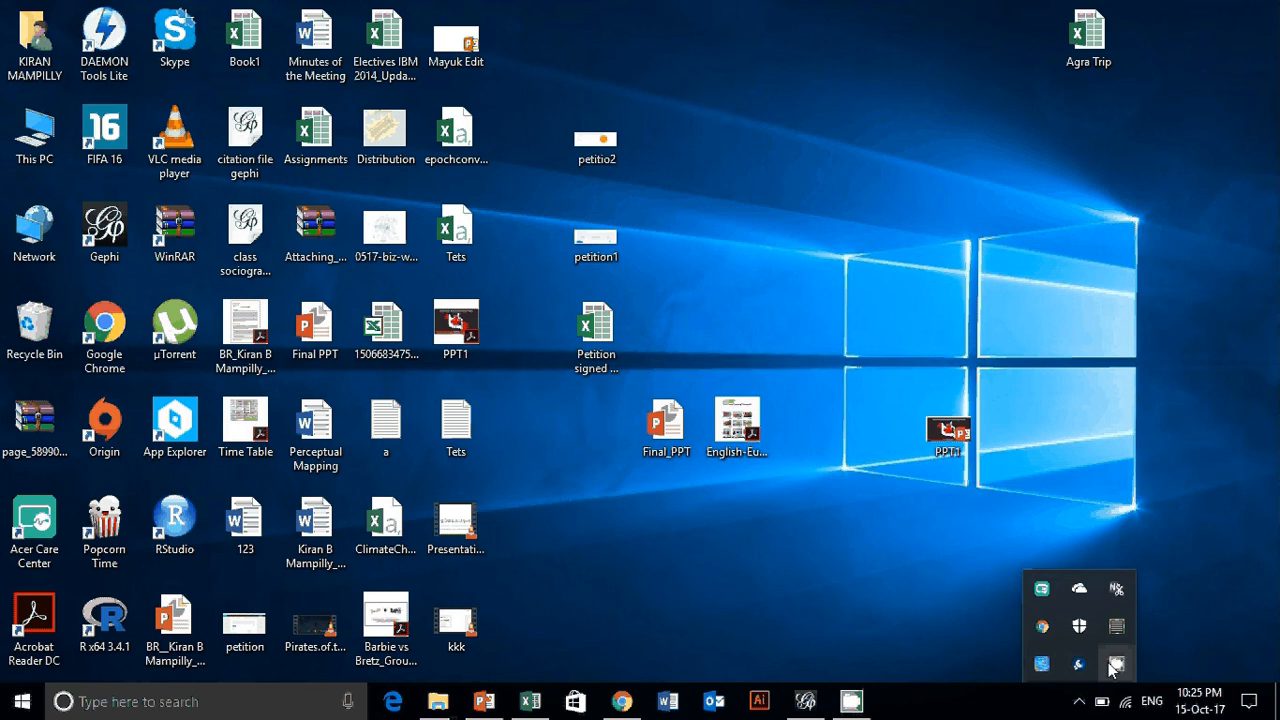
right_click(1115, 665)
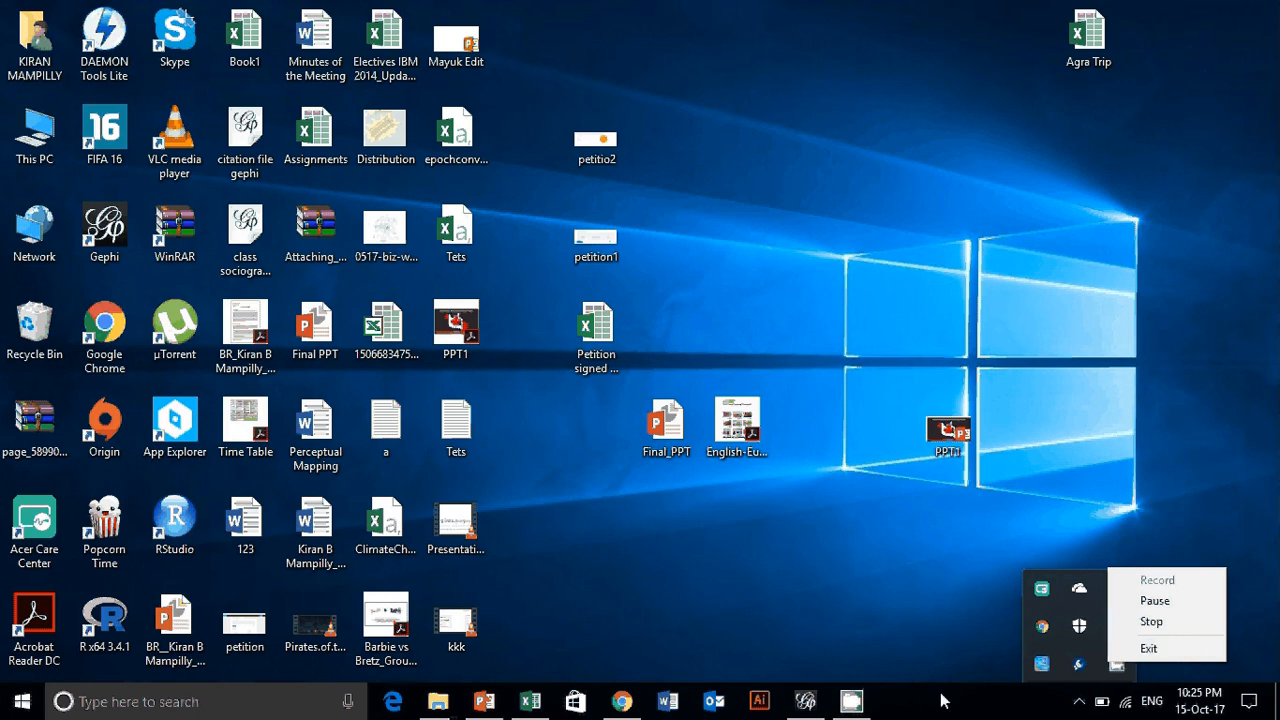
click(891, 579)
click(1084, 700)
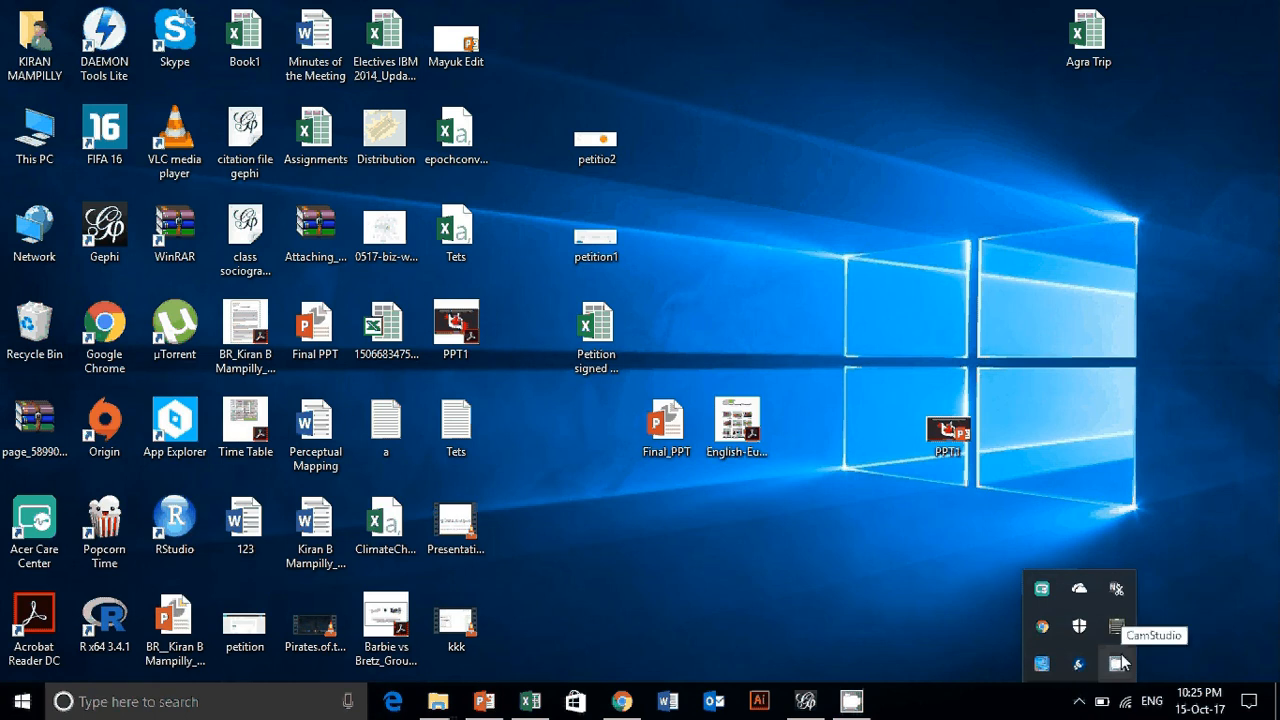